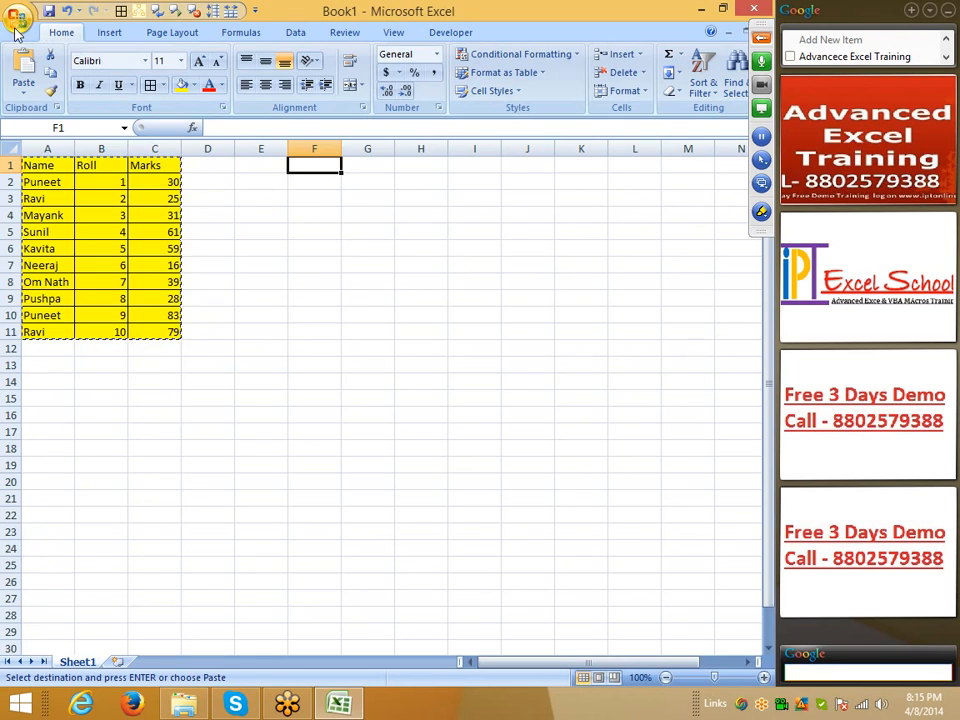
Go to the desktop and open the Class_File1 workbook
left_click(20, 20)
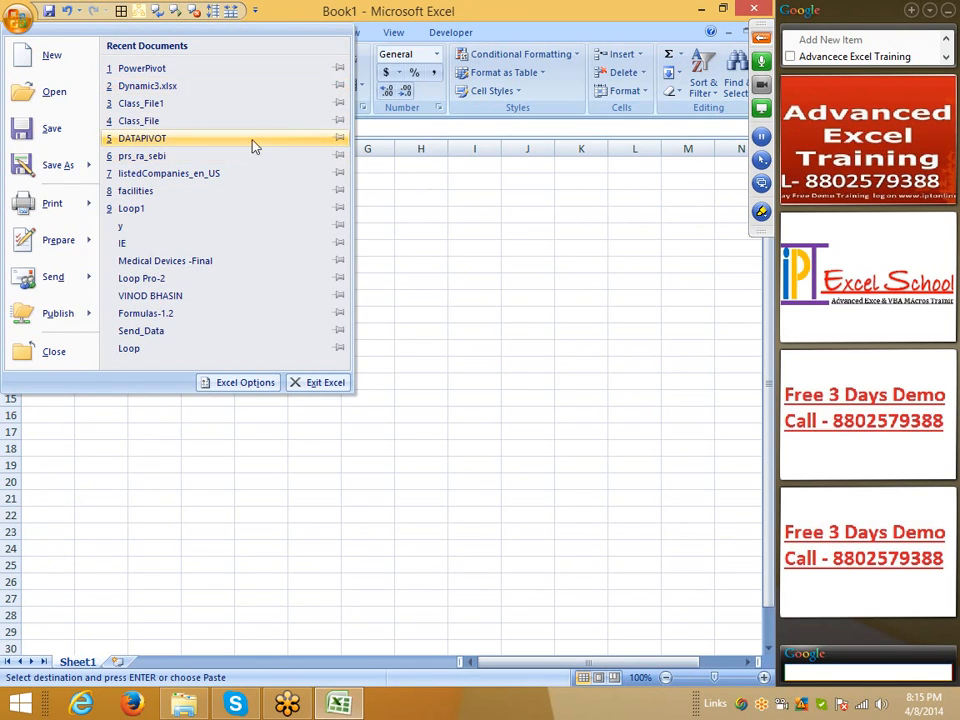
left_click(477, 232)
key("super+d")
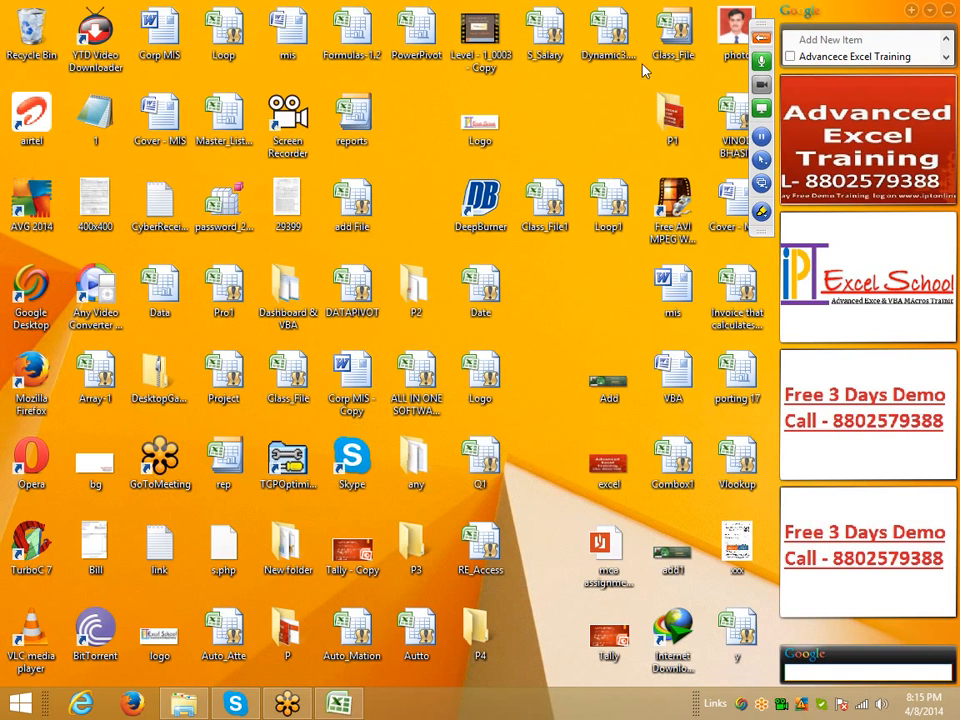
double_click(670, 40)
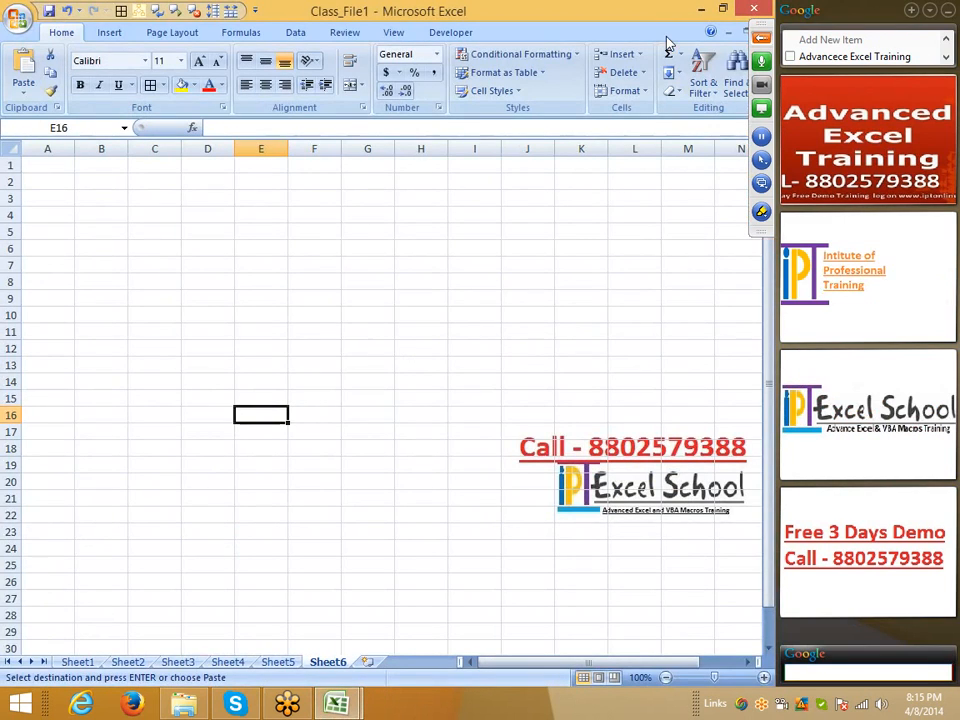
Paste the copied Name, Roll and Marks table at A1 of Sheet6
left_click(32, 177)
left_click(38, 163)
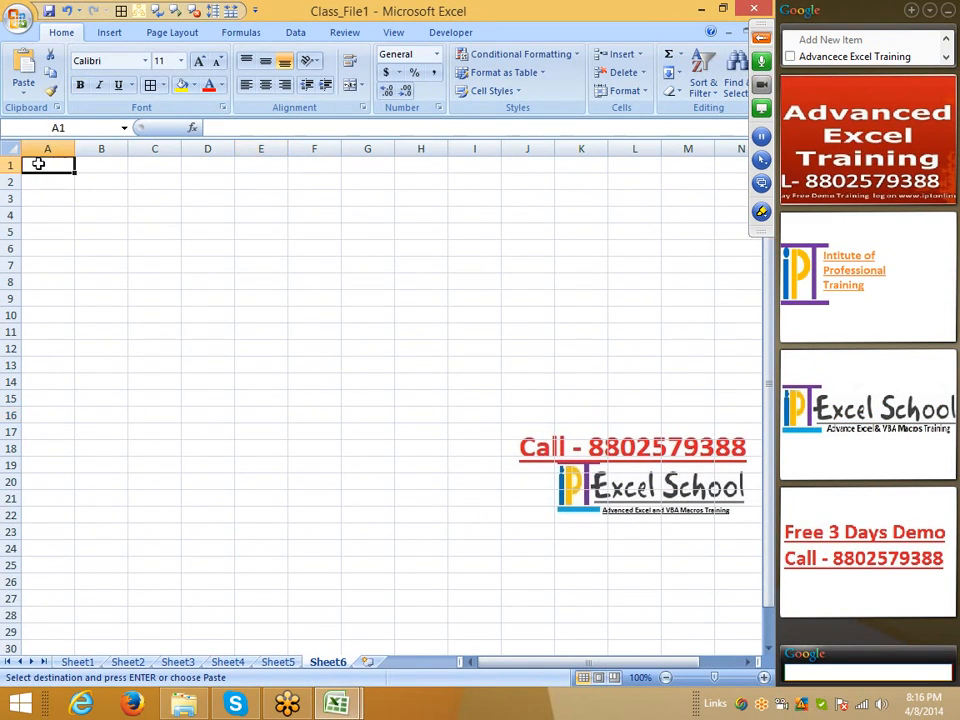
type("Name\tRoll\tMarks Puneet\t1\t51 Ravi\t2\t65 Mayank\t3\t24 Sunil\t4\t73 Kavita\t5\t18 Neeraj\t6\t77 Om Nath\t7\t26 Pushpa\t8\t47 Puneet\t9\t76 Ravi\t10\t24")
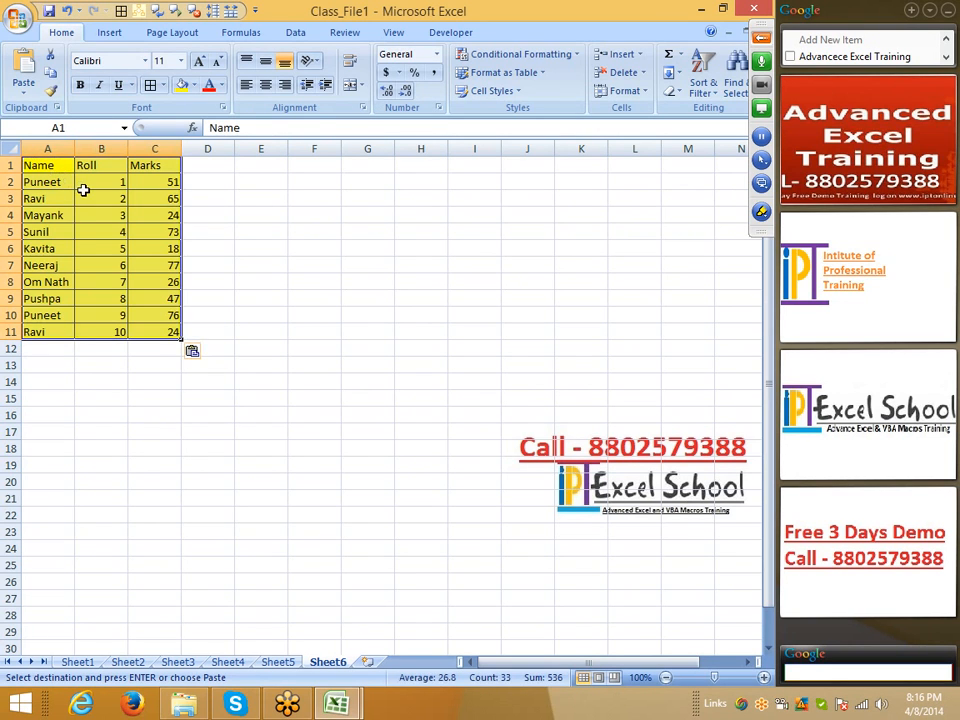
Paste only the formulas of the copied table at E1 with Paste Special
right_click(260, 170)
left_click(304, 237)
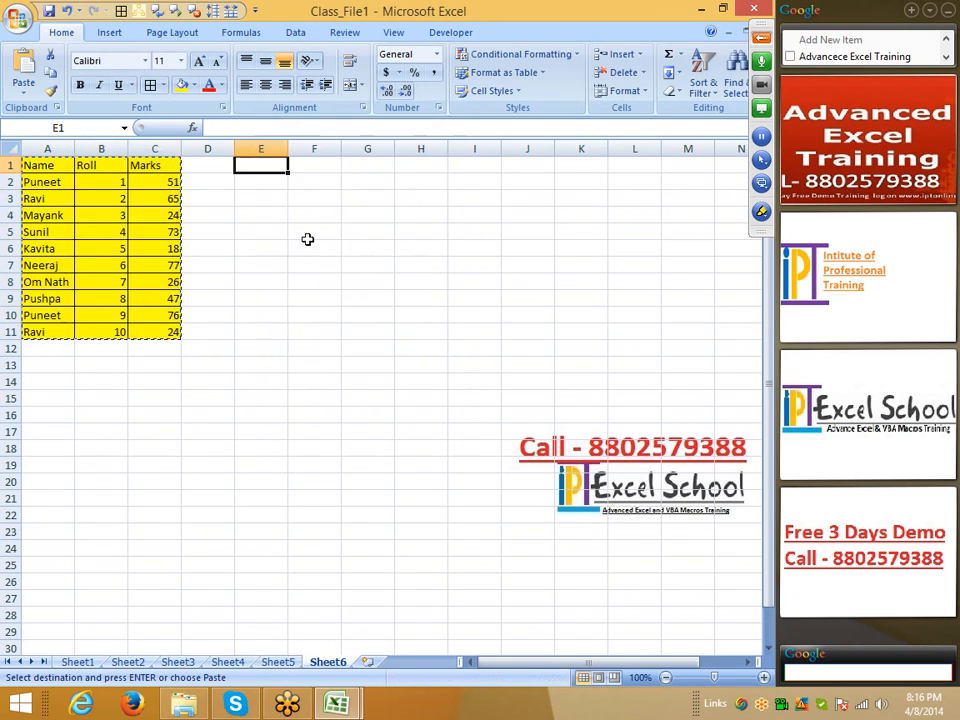
left_click(198, 166)
left_click(345, 347)
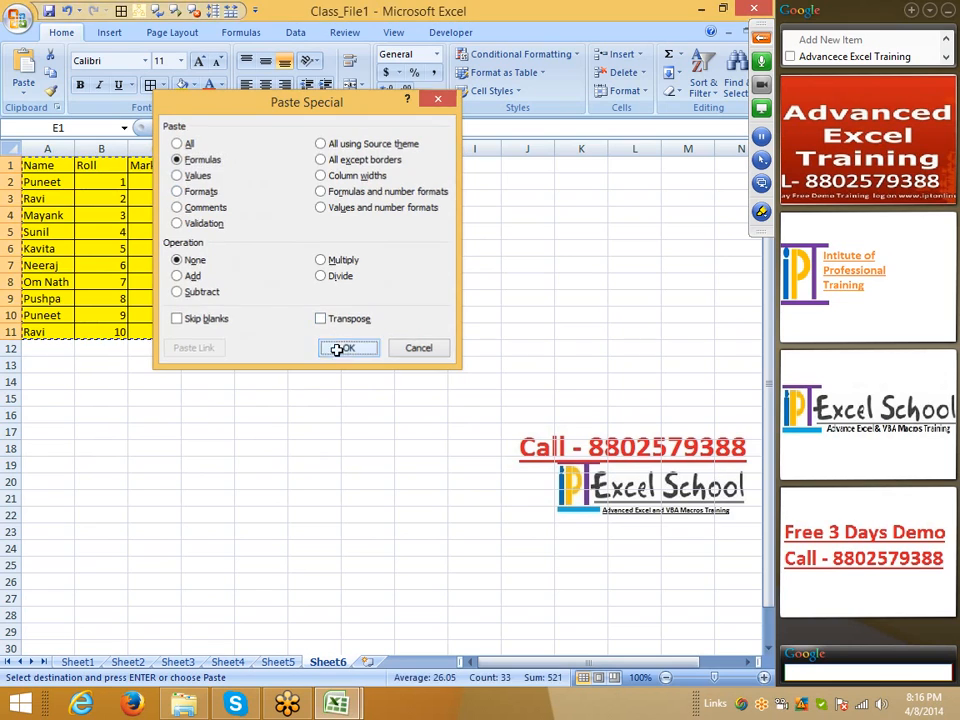
Paste only the values of the copied table at D14 with Paste Special
left_click(222, 390)
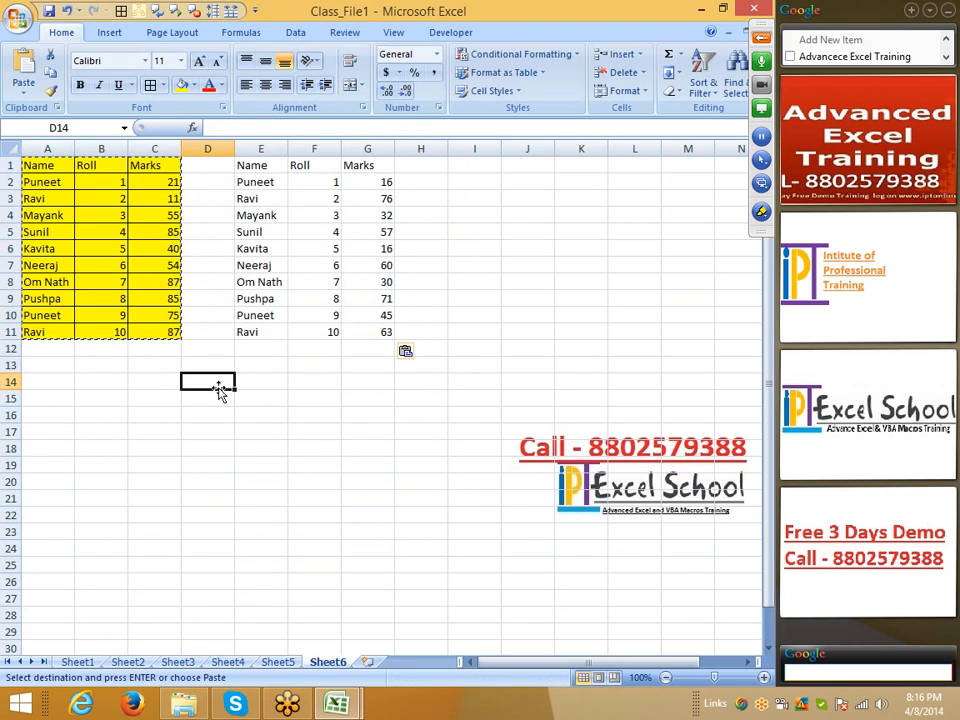
right_click(222, 390)
left_click(267, 452)
left_click(155, 382)
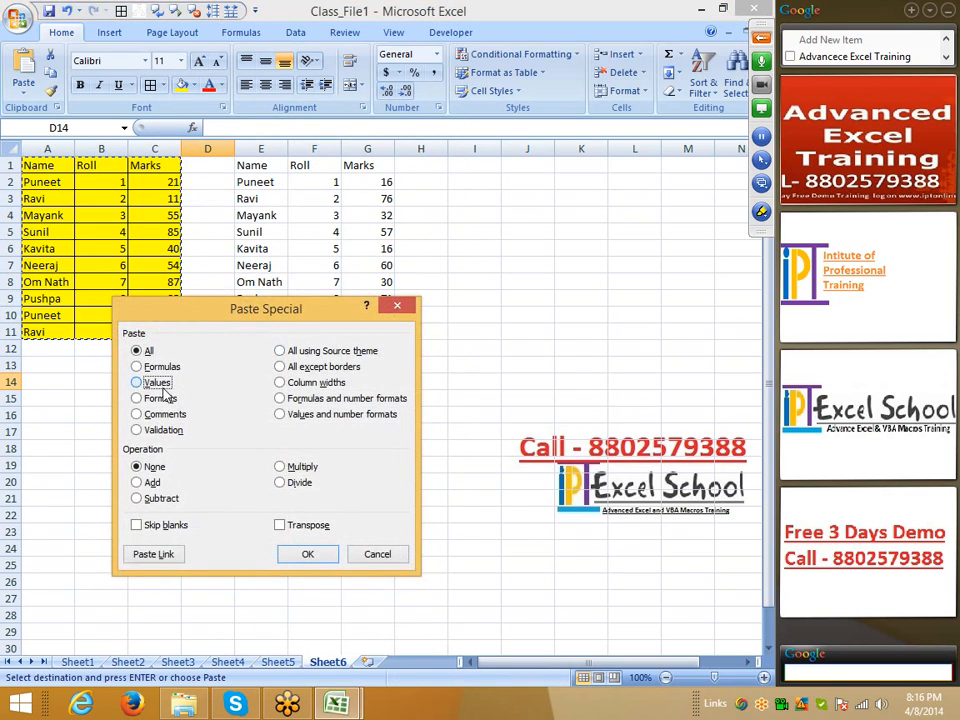
left_click(311, 554)
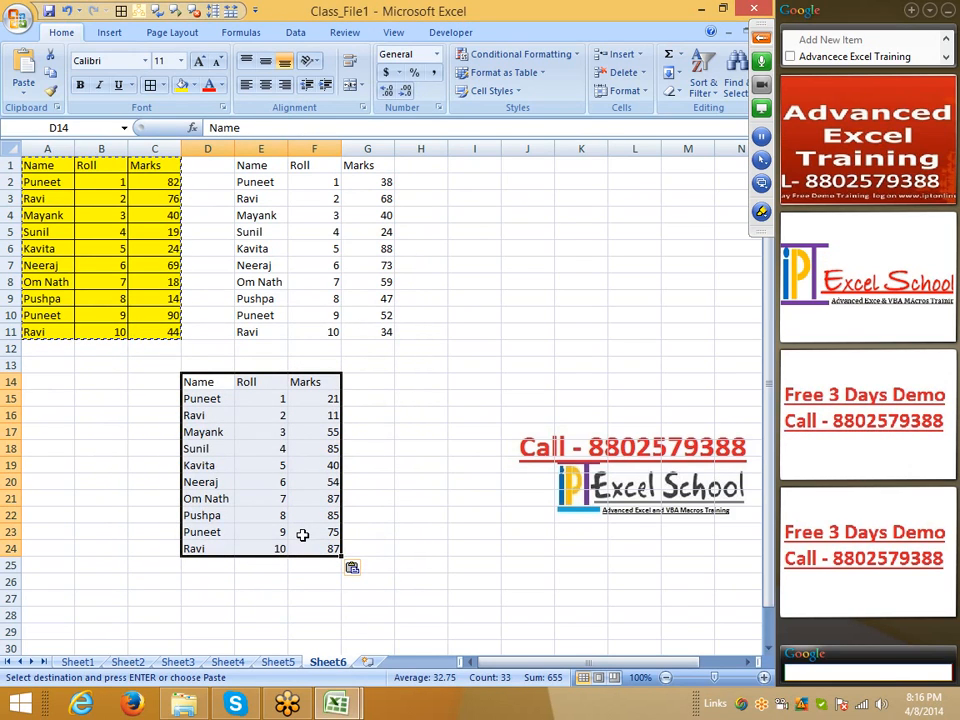
Leave copy mode and examine the underlying contents of the name and marks cells A2 and C2 in the original table
left_click(268, 200)
left_click(243, 363)
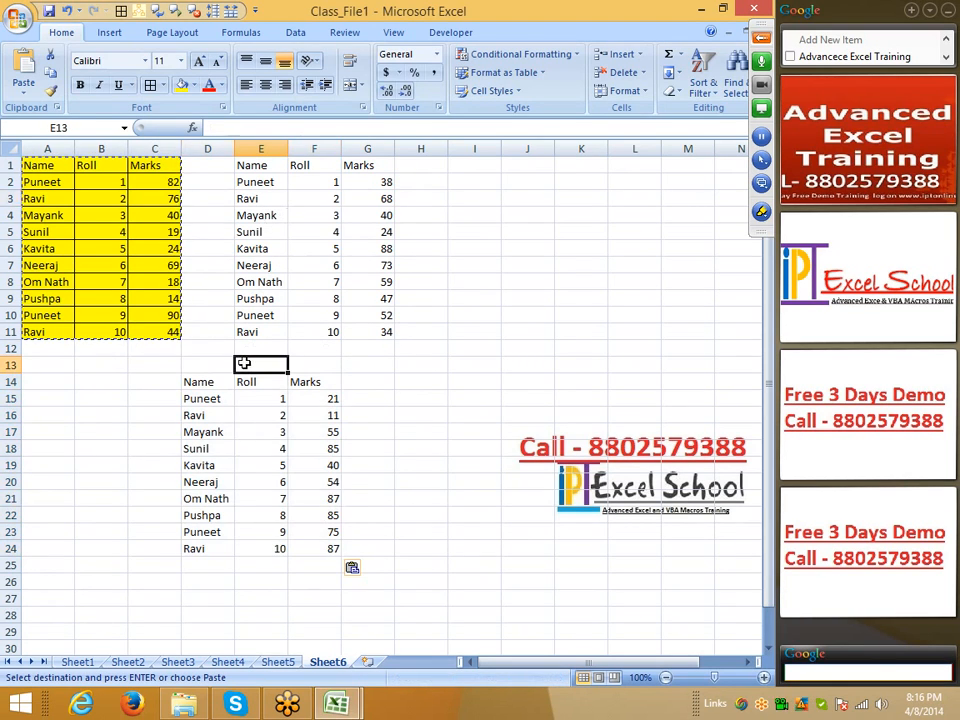
left_click(124, 184)
left_click(50, 182)
key("Escape")
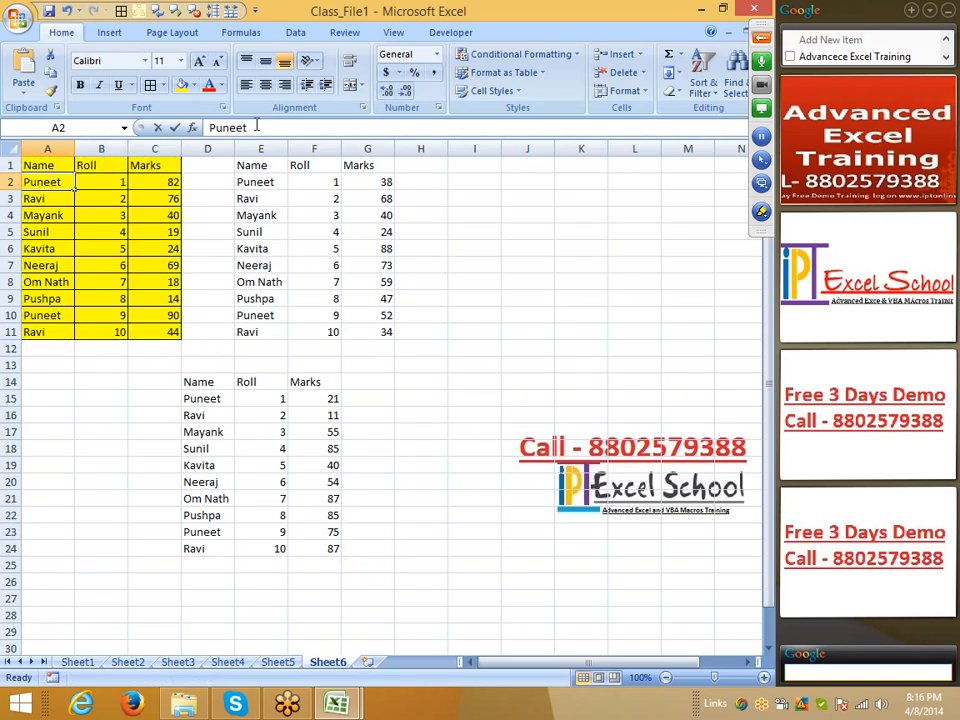
double_click(235, 127)
key("Escape")
left_click(172, 180)
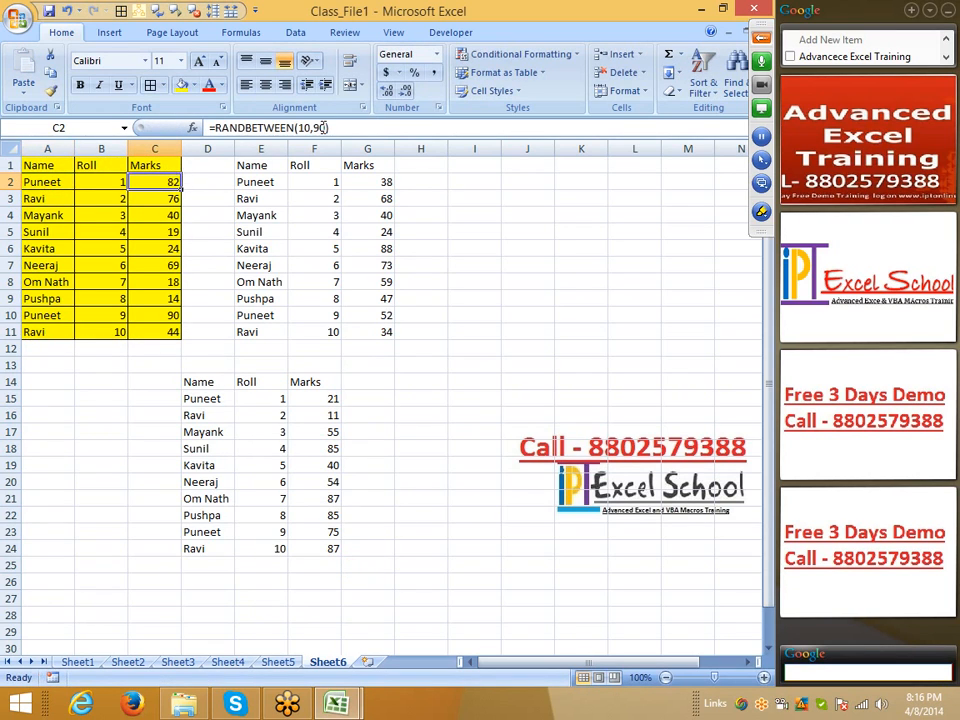
double_click(172, 180)
key("Escape")
Compare the Roll and Marks cell contents of the formulas-only copy with those of the values-only copy
left_click(385, 205)
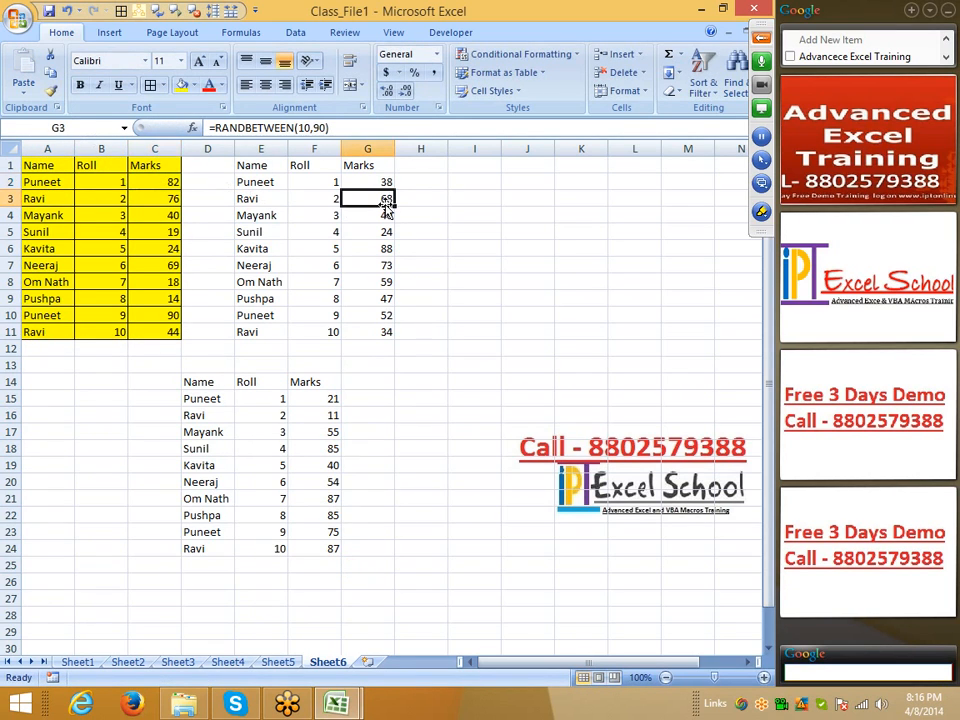
left_click(375, 265)
left_click(305, 285)
left_click(322, 215)
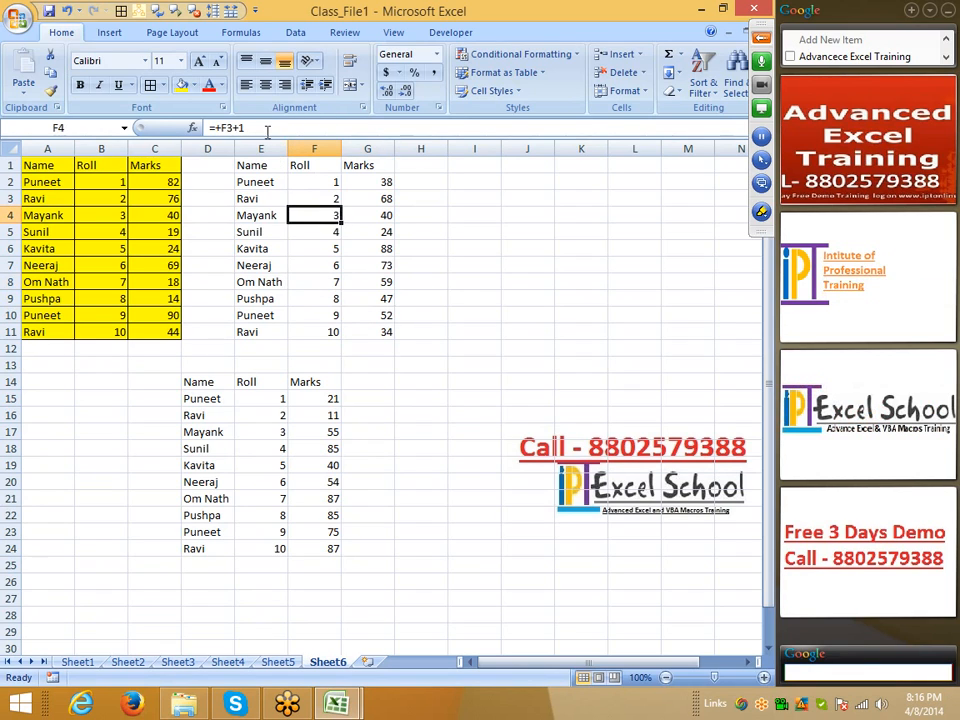
double_click(322, 215)
key("Escape")
left_click(269, 431)
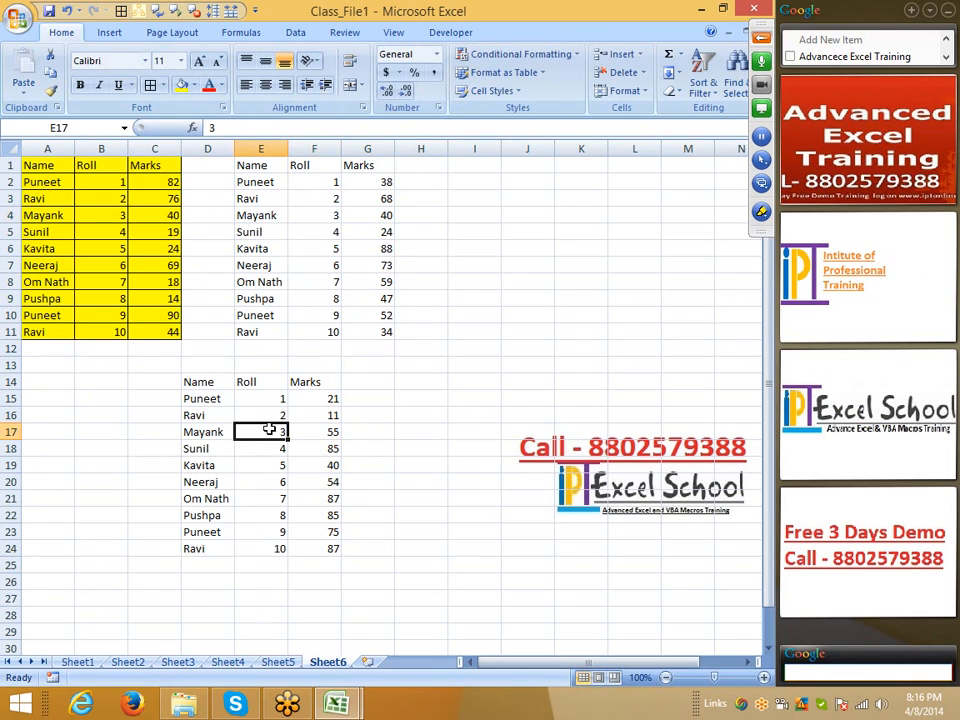
left_click(313, 480)
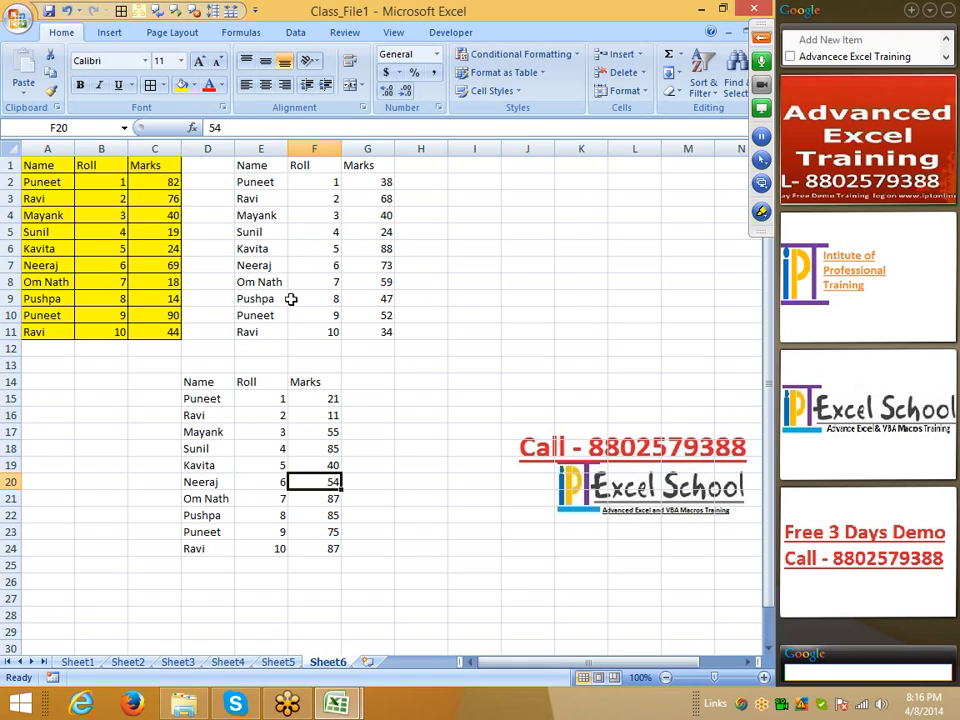
Recalculate the sheet several times by entering and leaving edit mode in empty cells such as H7 and H14
double_click(465, 318)
left_click(437, 365)
double_click(445, 266)
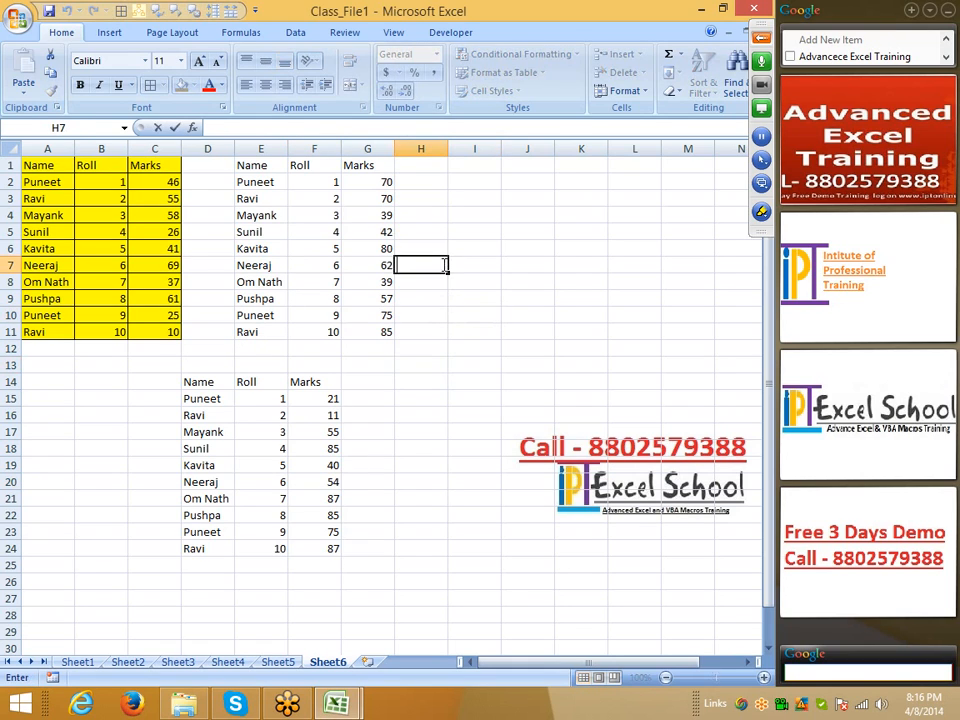
left_click(429, 316)
left_click(418, 382)
double_click(420, 382)
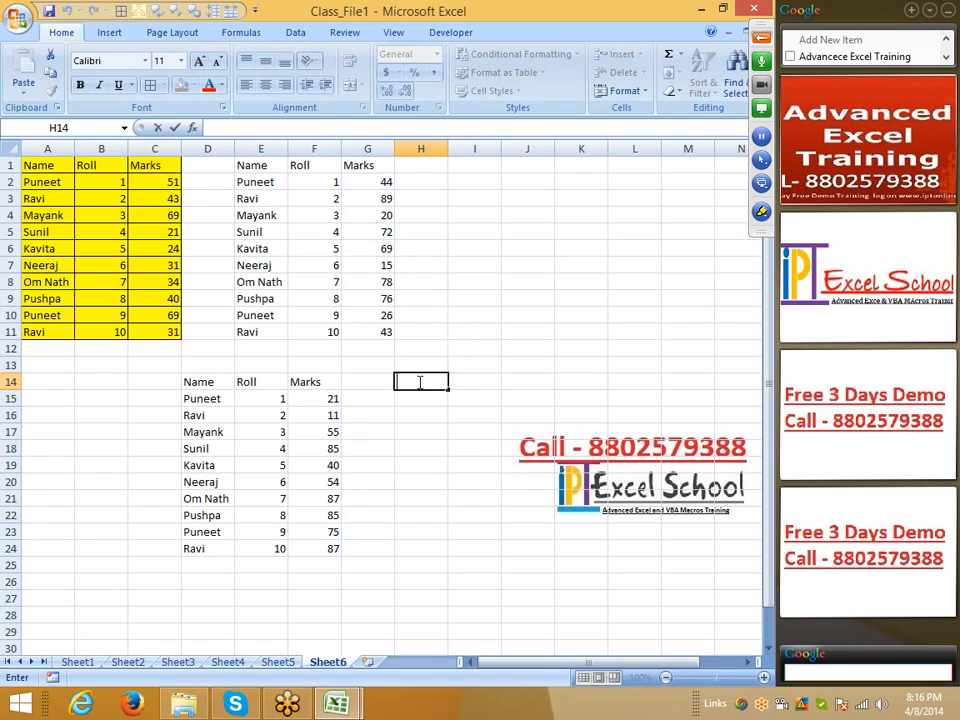
left_click(419, 415)
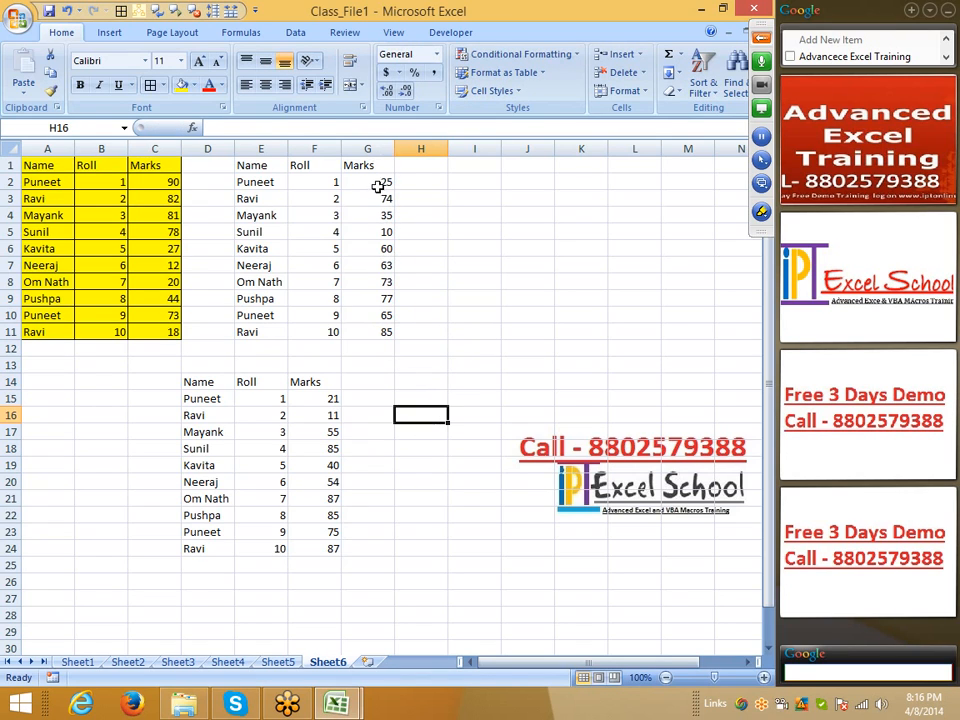
Replace the RANDBETWEEN formulas in G2:G11 with static values using Paste Special Values, and leave copy mode
left_click_drag(377, 186, 371, 329)
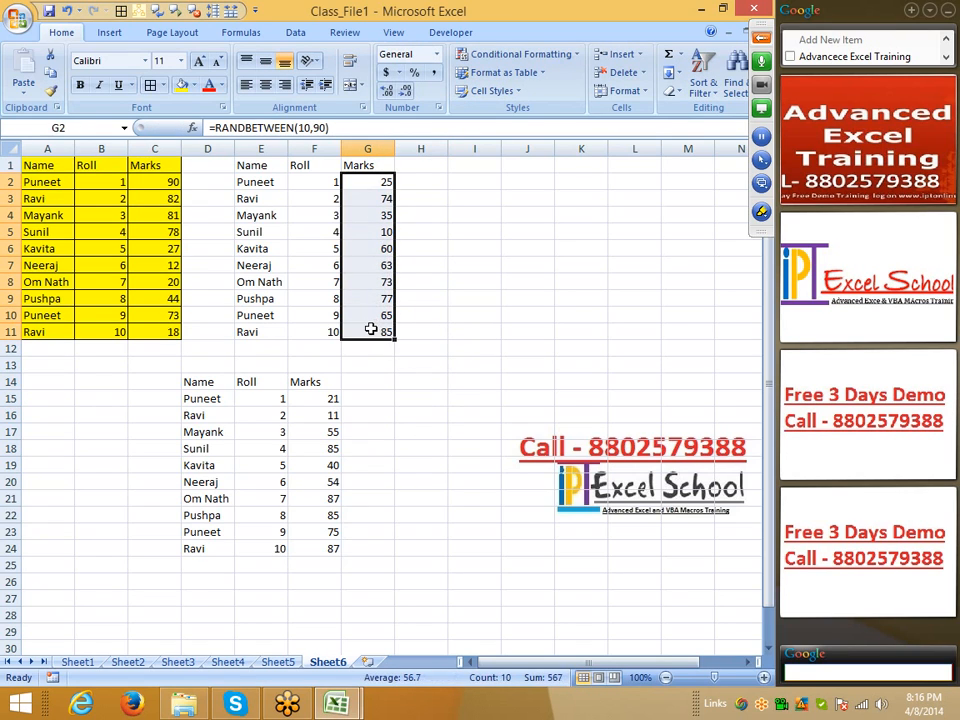
key("ctrl+c")
right_click(372, 252)
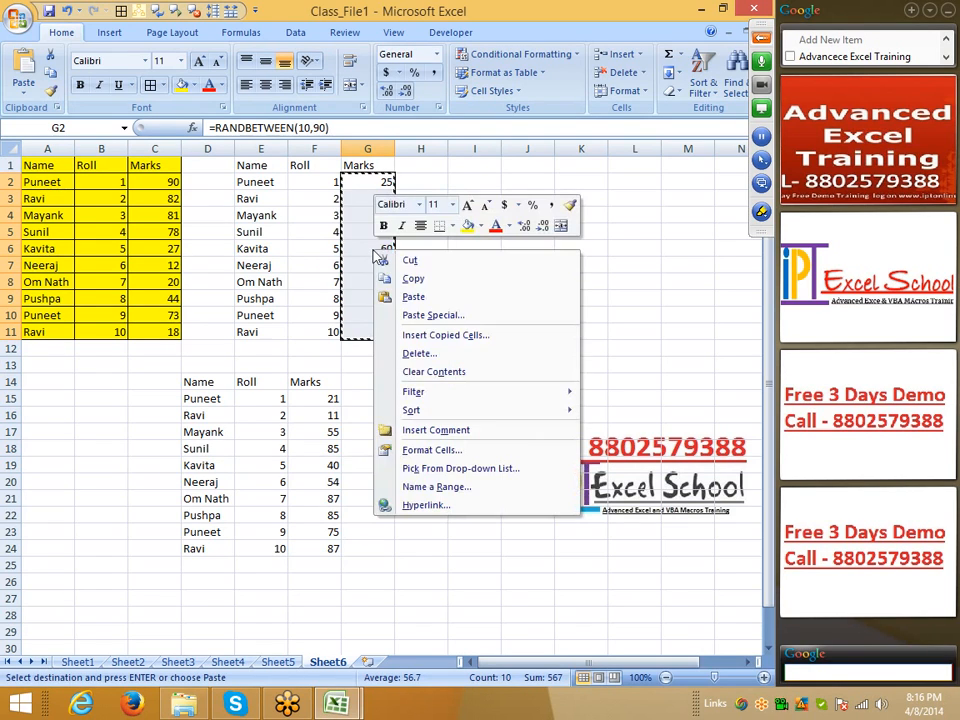
key("Escape")
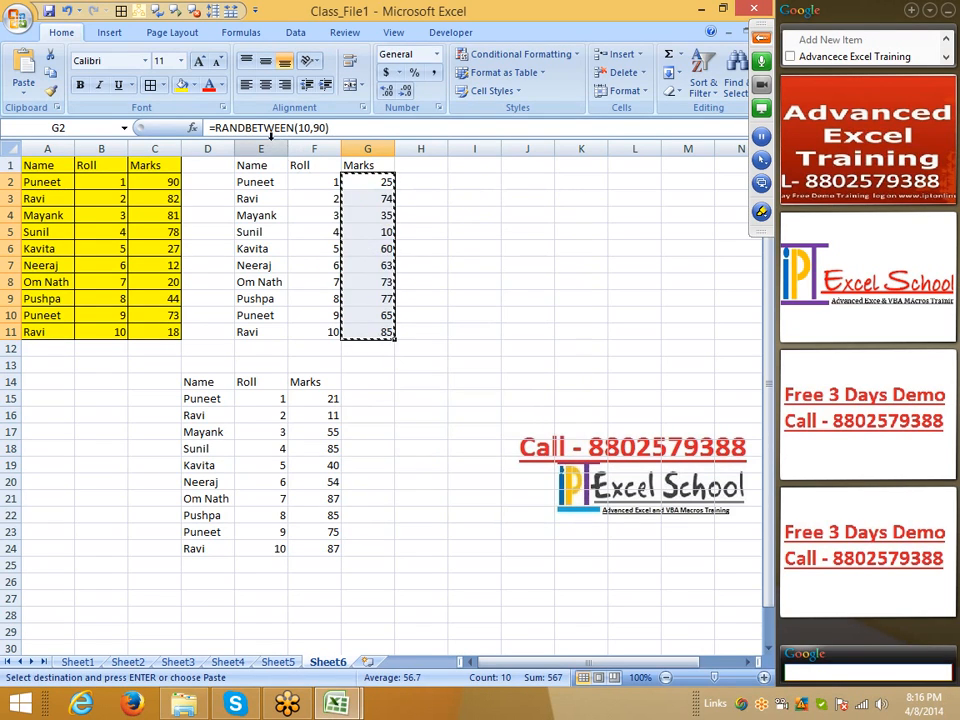
right_click(376, 205)
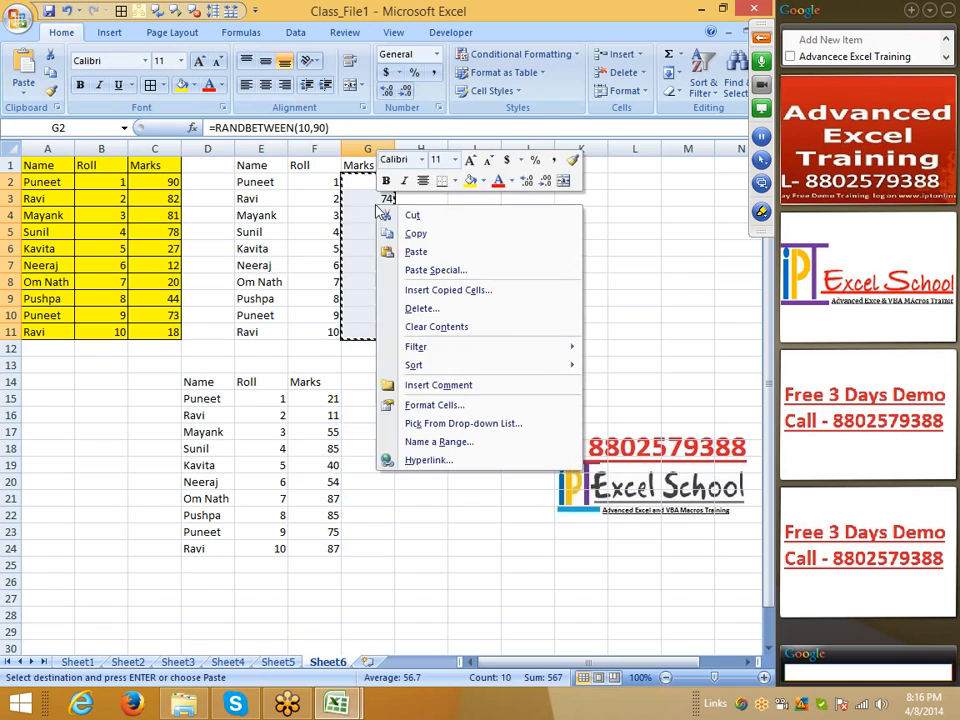
left_click(430, 271)
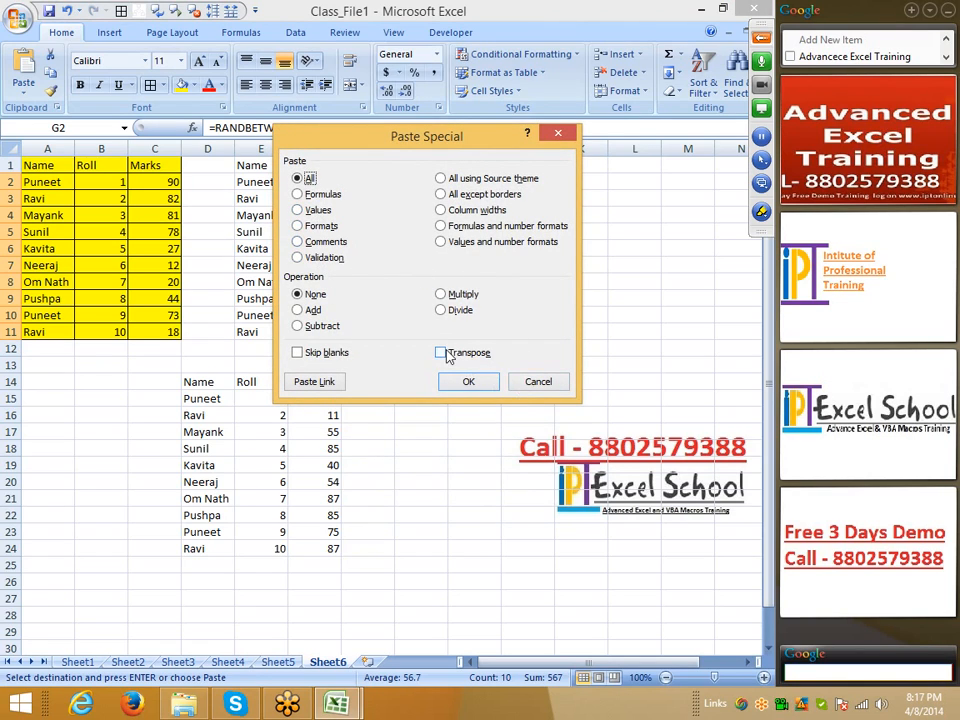
left_click(317, 211)
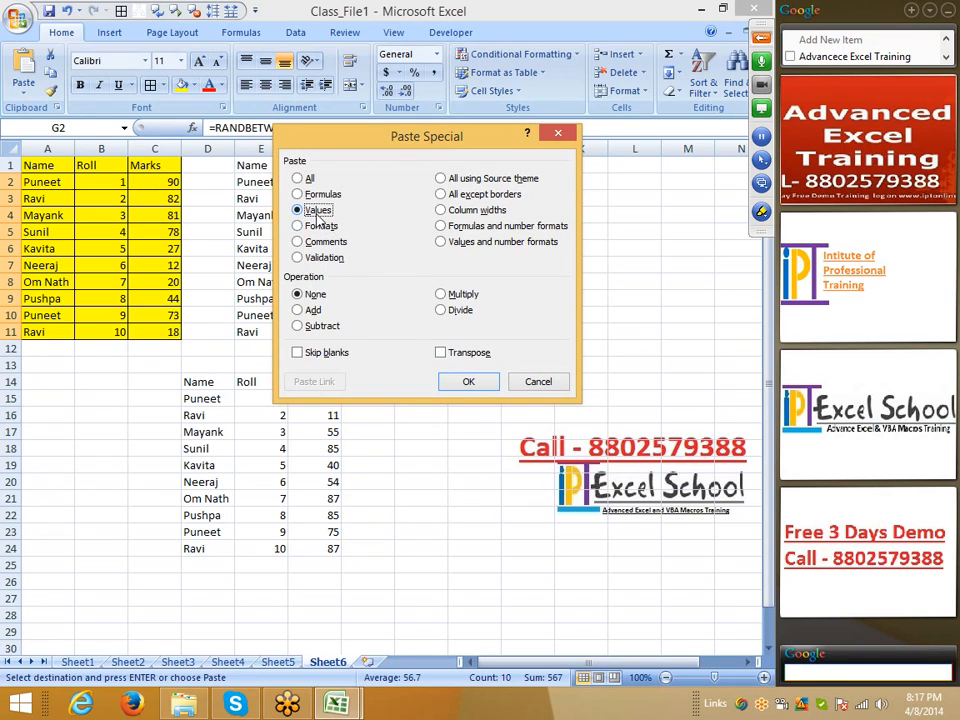
left_click(467, 380)
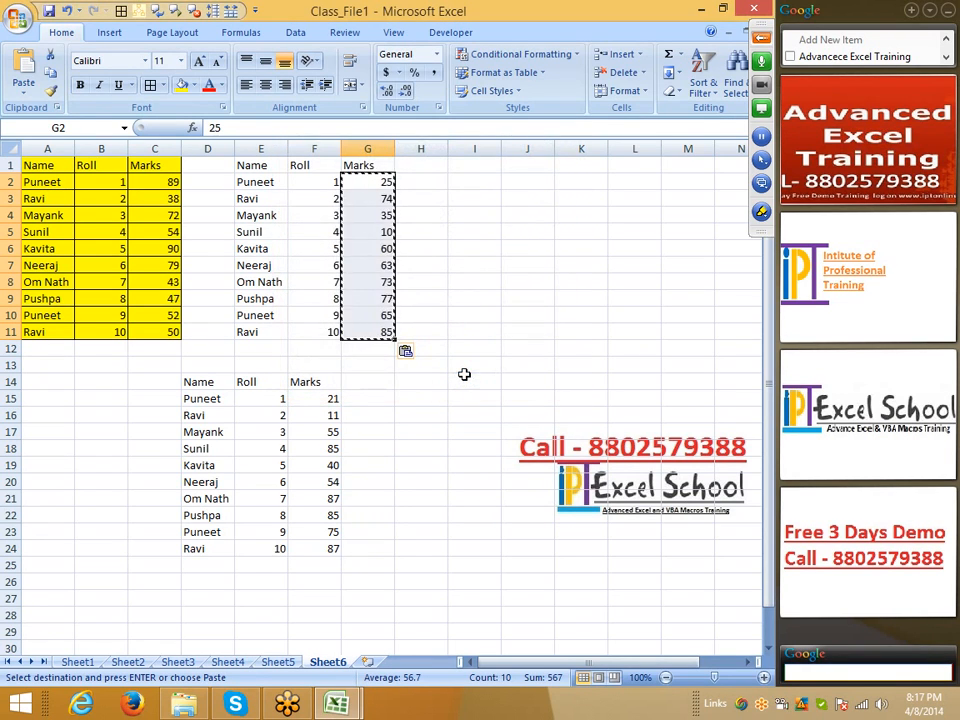
left_click(375, 231)
left_click(375, 315)
key("Escape")
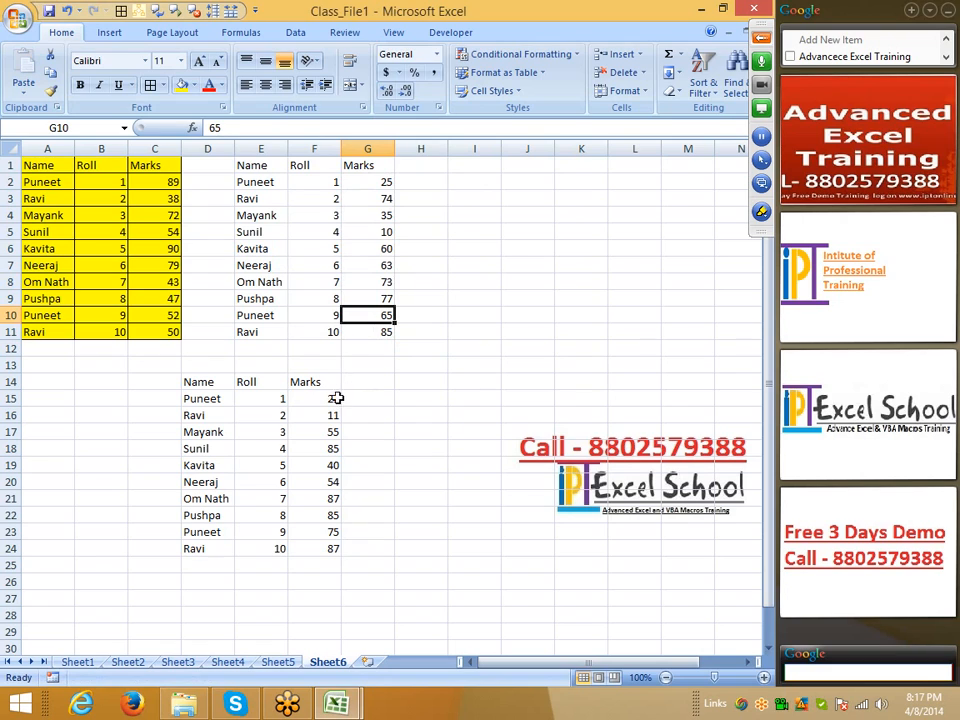
Compare the Marks cells of the original table, the values-only copy and the converted column G
left_click_drag(160, 182, 165, 315)
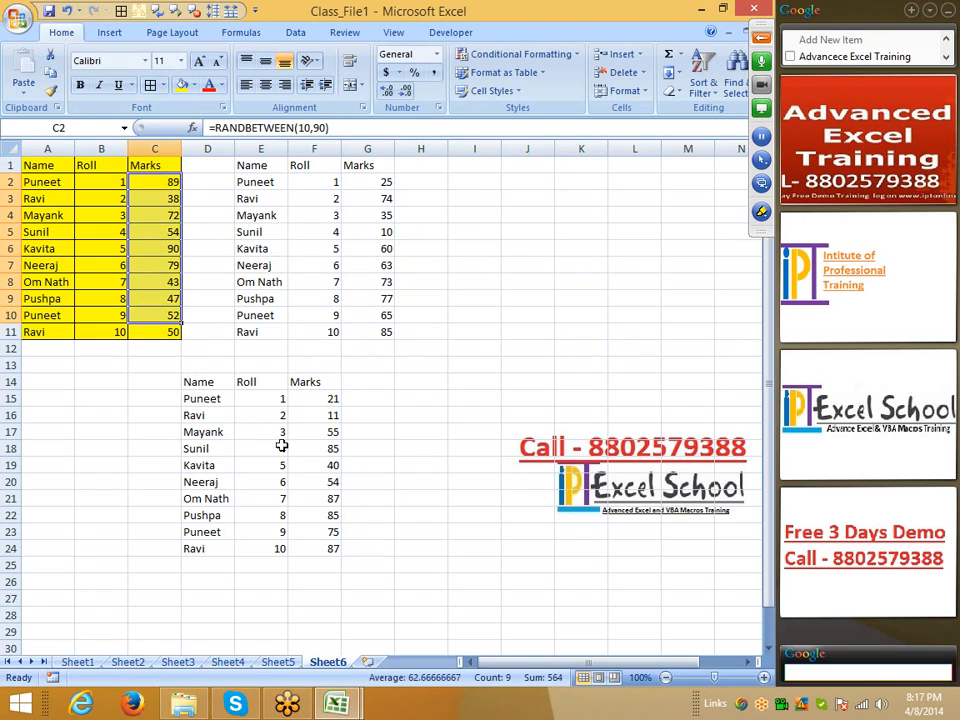
left_click(313, 451)
left_click_drag(386, 198, 386, 299)
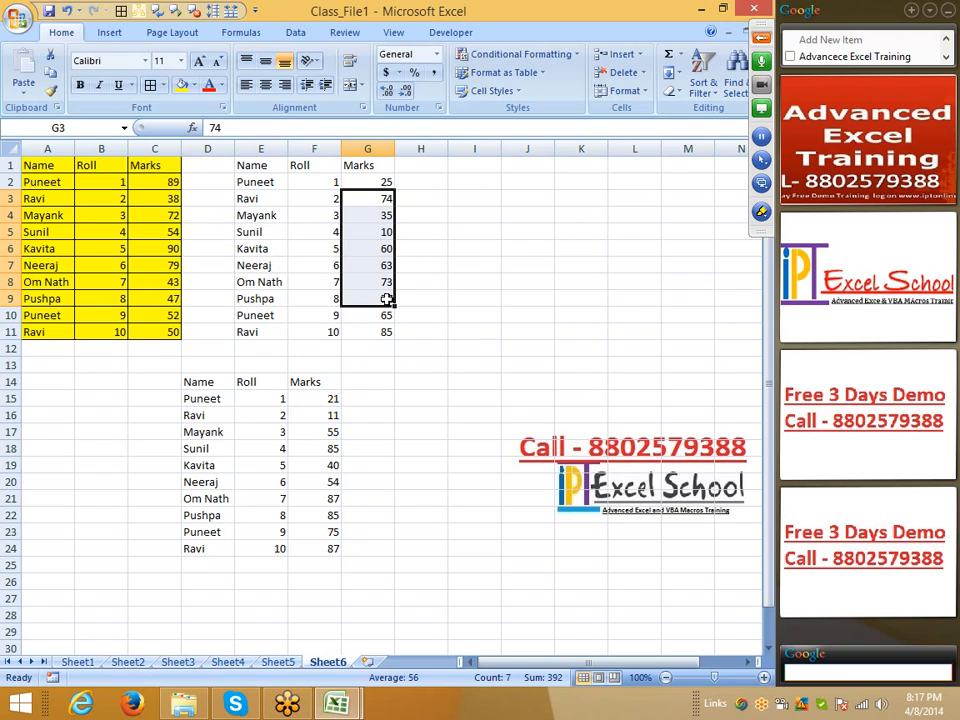
left_click(386, 334)
left_click(300, 364)
Delete columns E to G and clear the leftover name list starting at D14
left_click(249, 164)
left_click(252, 148)
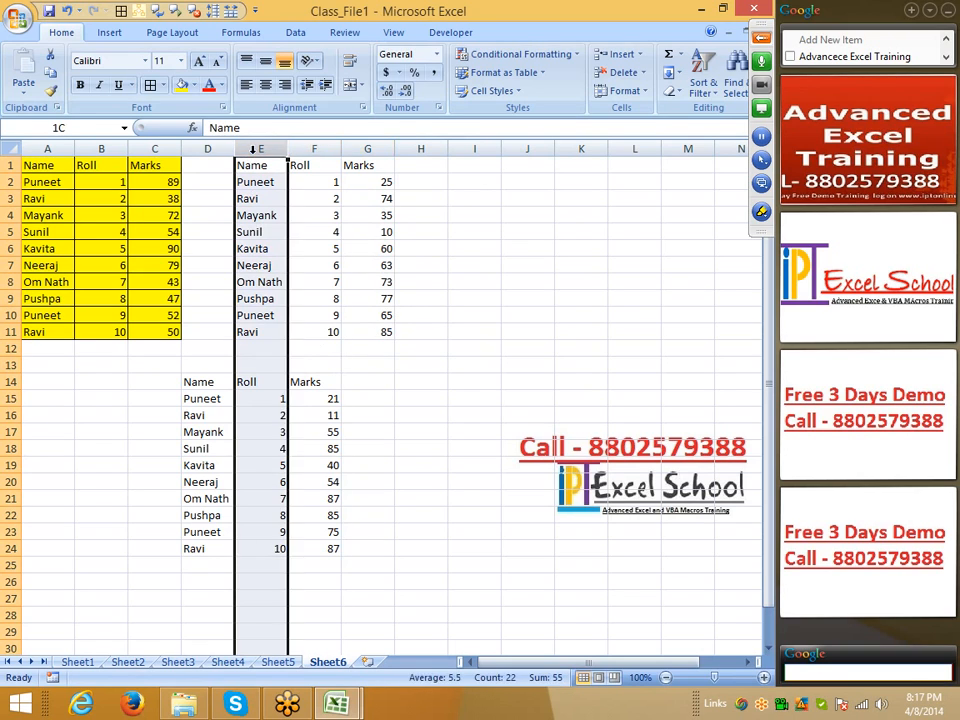
left_click_drag(252, 148, 370, 148)
right_click(388, 152)
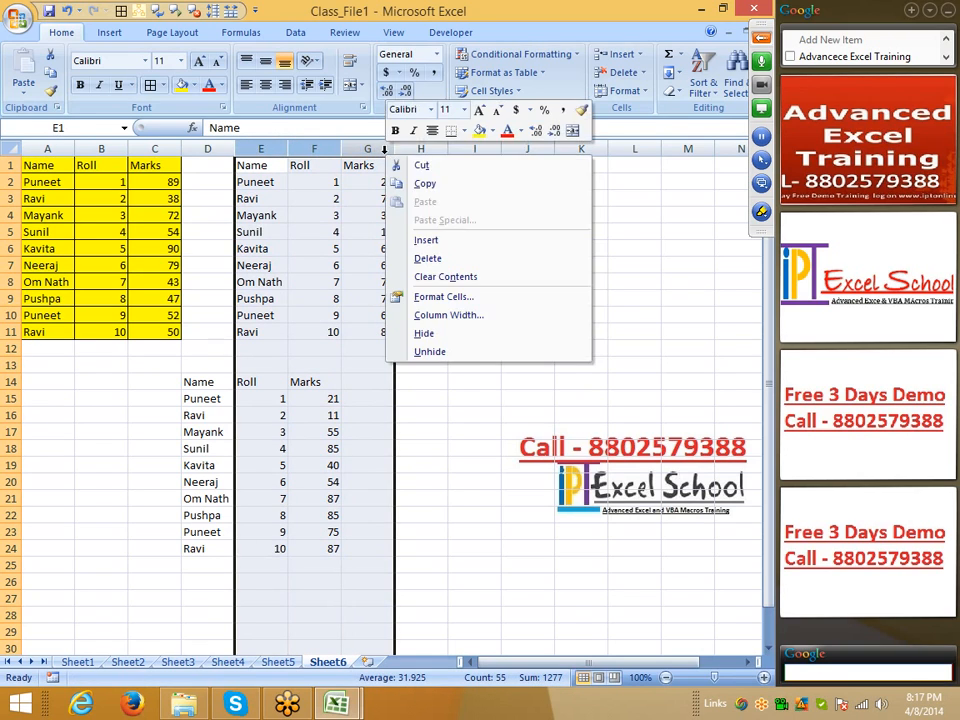
left_click(427, 258)
mouse_move(182, 386)
left_mouse_down()
mouse_move(231, 484)
mouse_move(229, 535)
mouse_move(204, 536)
mouse_move(191, 377)
left_mouse_up()
key("Delete")
left_click(219, 402)
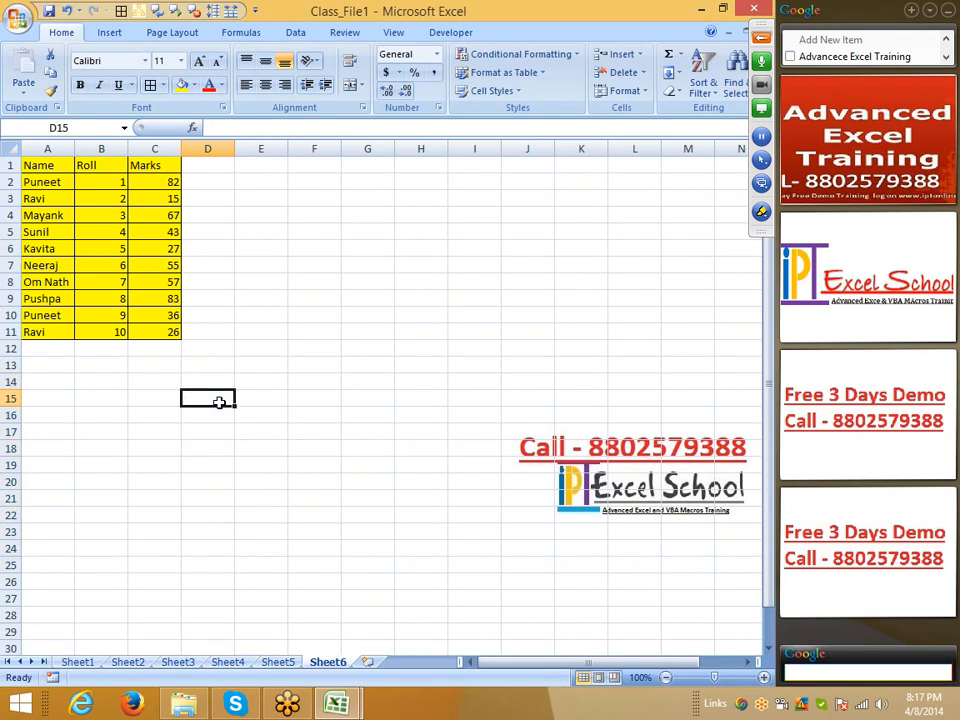
Copy the table A1:C11 and paste only its formats at E4 using Paste Special
left_click_drag(50, 168, 159, 335)
key("ctrl+c")
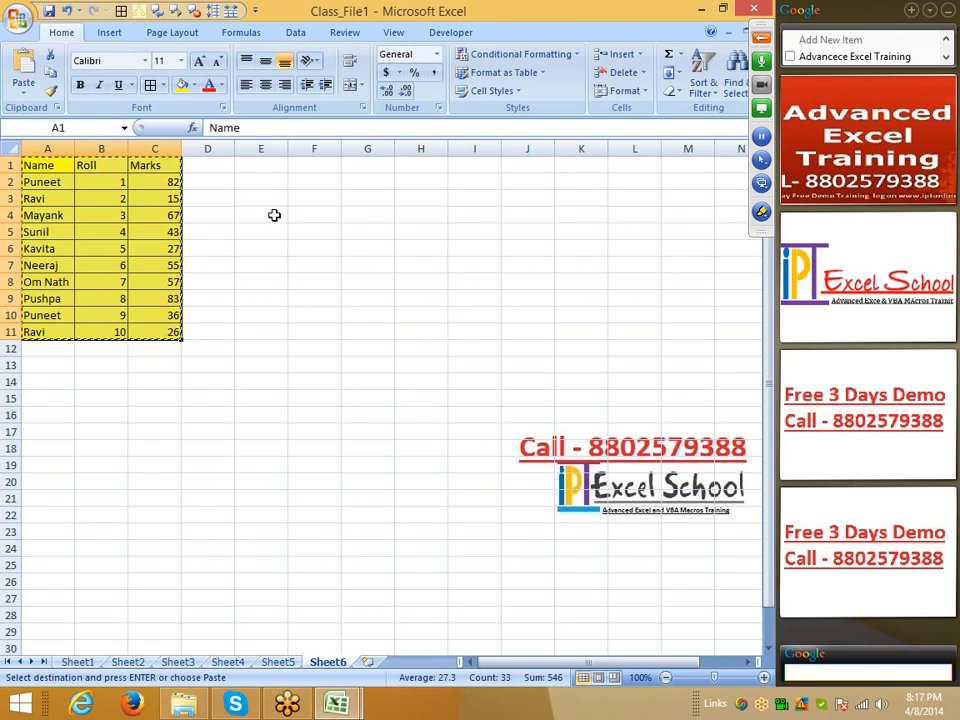
right_click(260, 214)
left_click(313, 286)
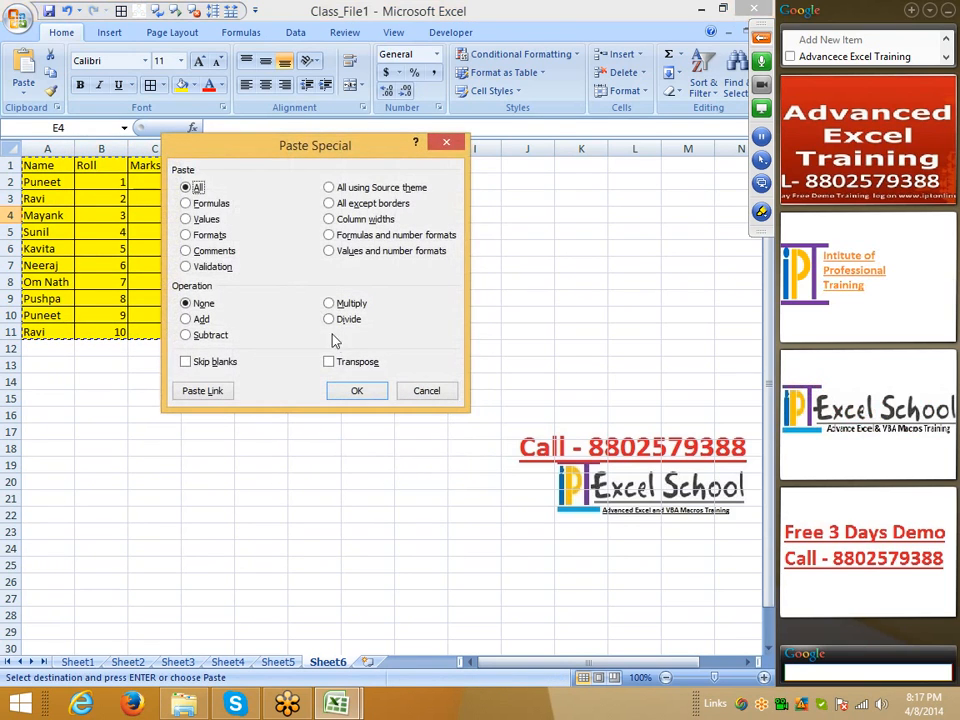
left_click(207, 235)
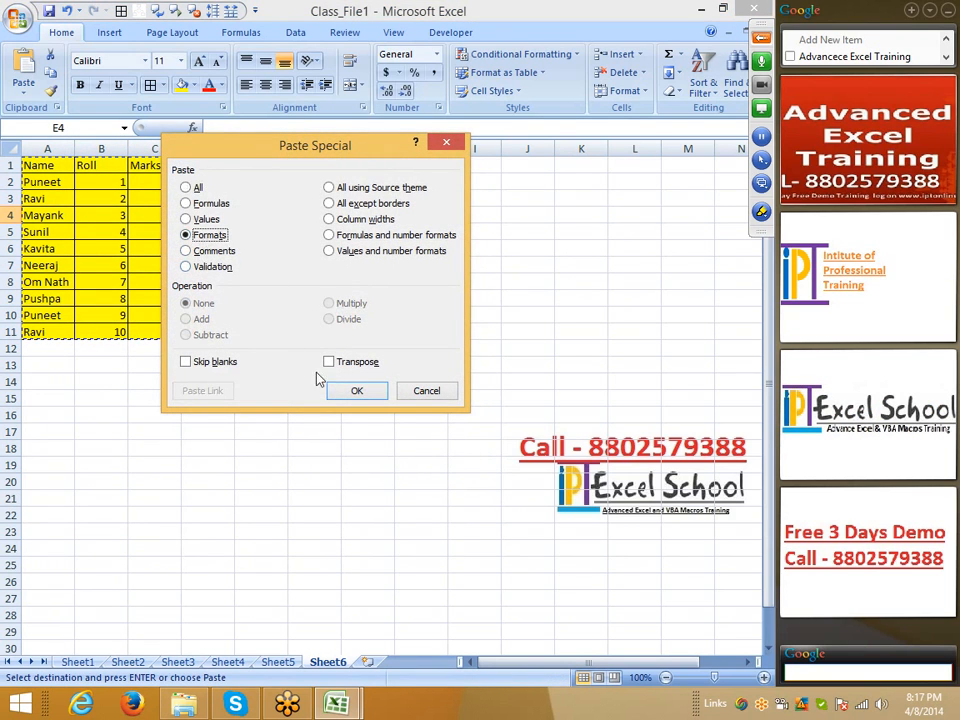
left_click(367, 398)
left_click(193, 380)
Insert a comment without any added text on the Marks header in C1
right_click(157, 168)
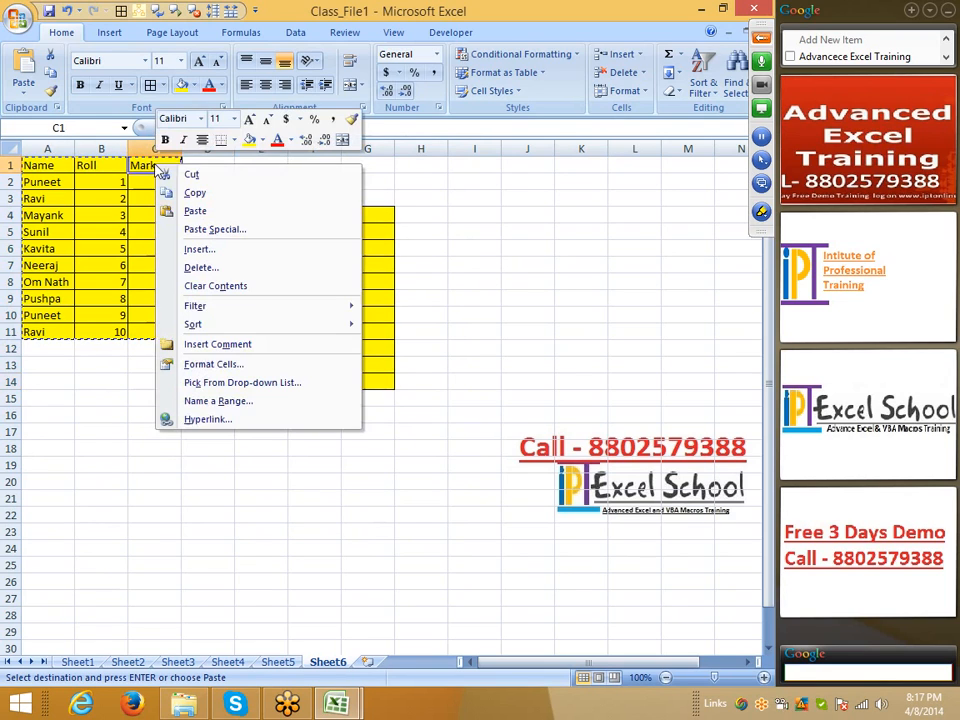
left_click(216, 346)
left_click(215, 350)
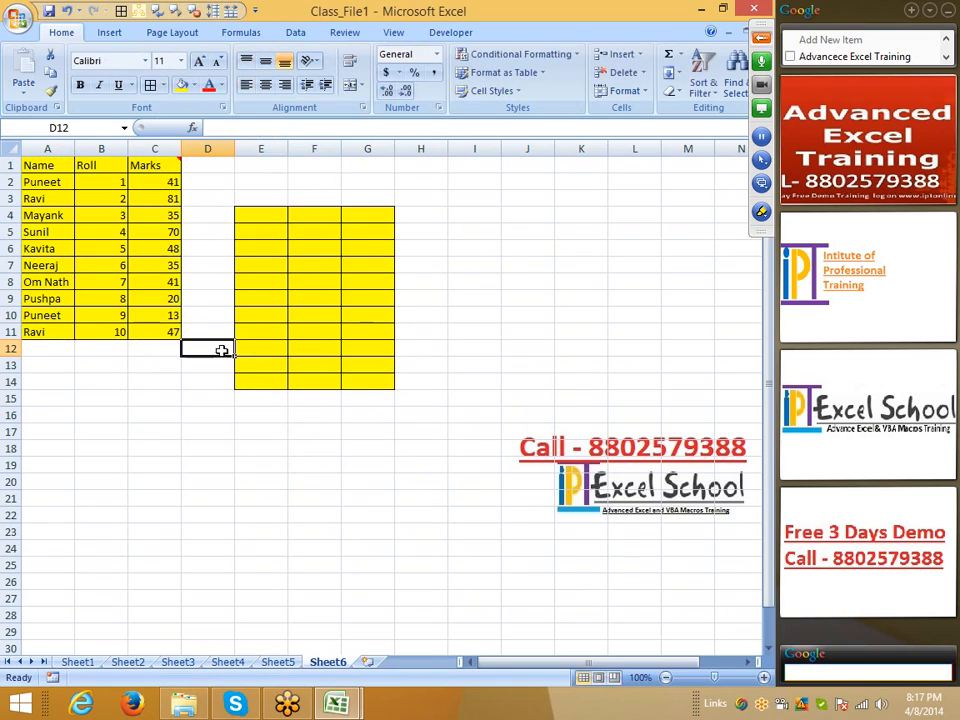
Copy the commented Marks header in C1 and make a regular paste of it in I4
left_click(148, 167)
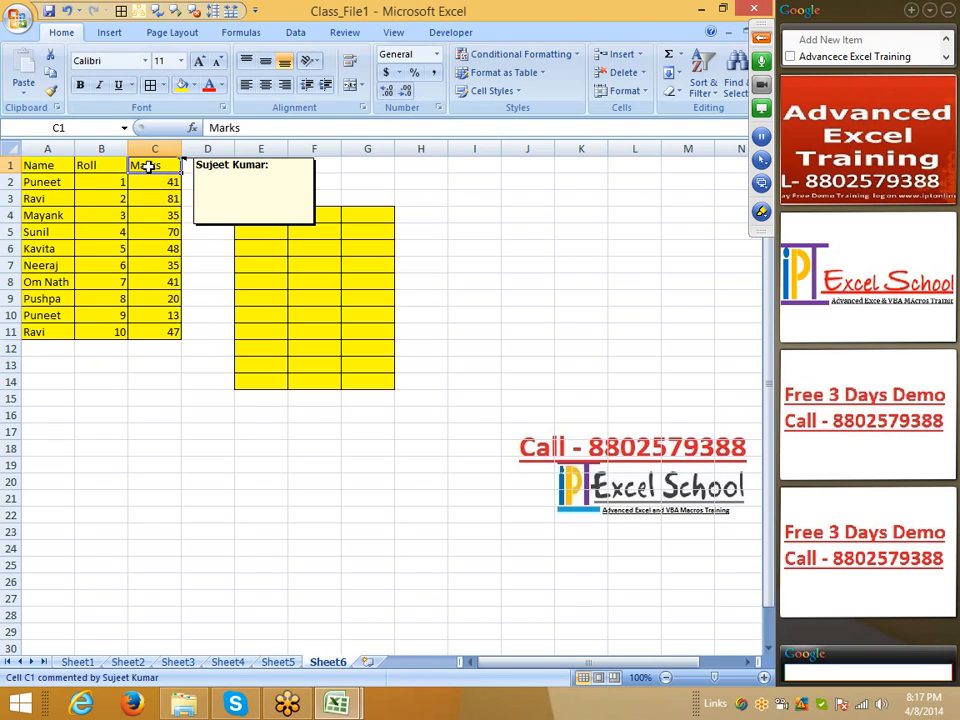
key("ctrl+c")
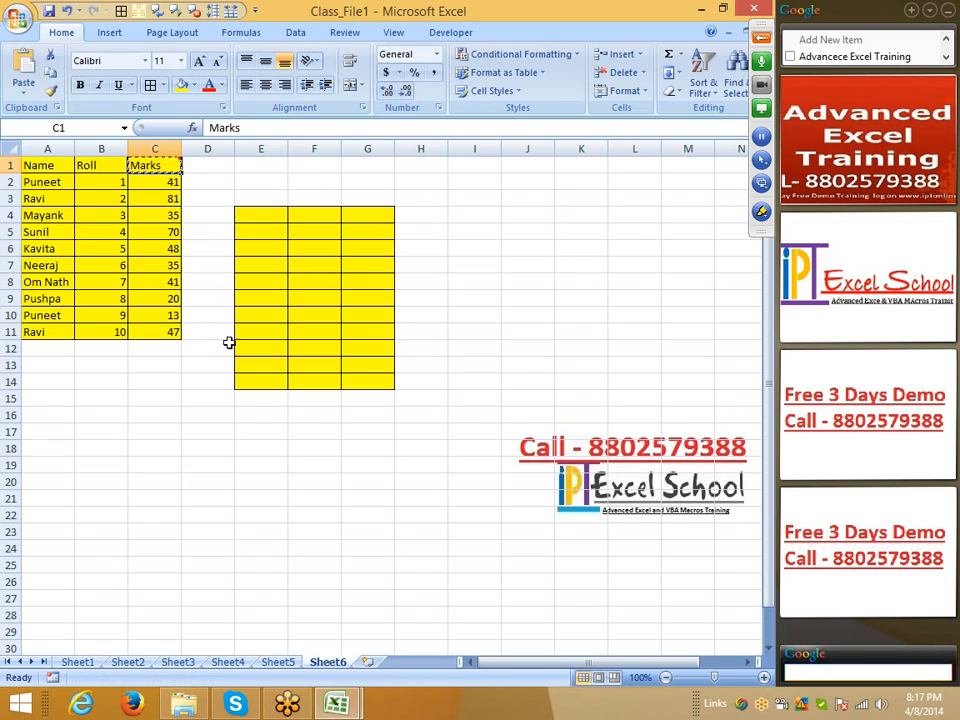
left_click(366, 167)
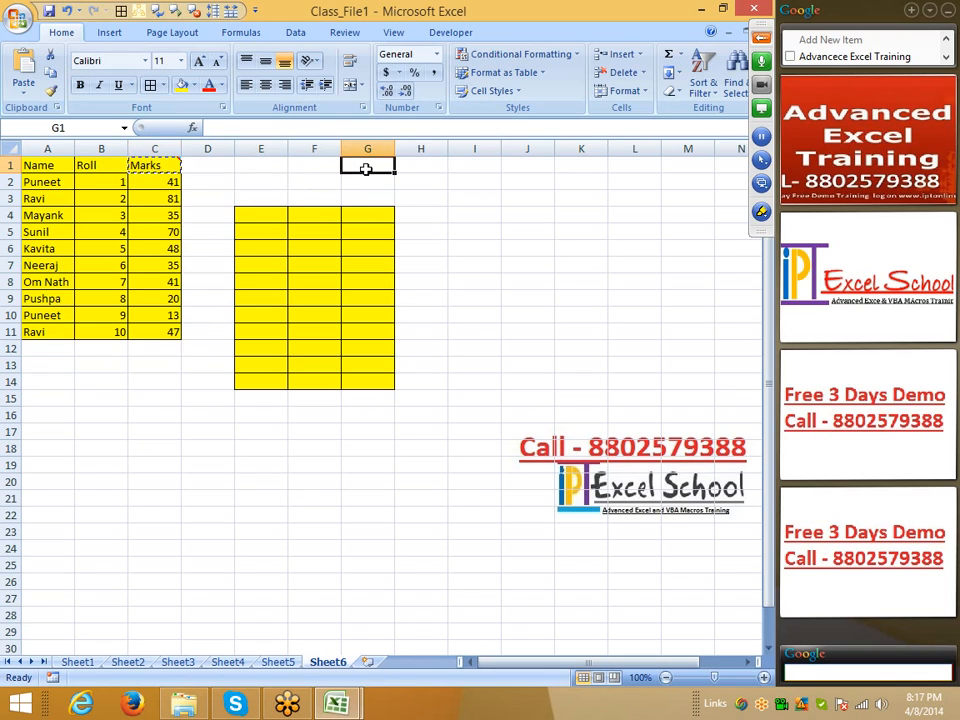
right_click(458, 215)
left_click(487, 255)
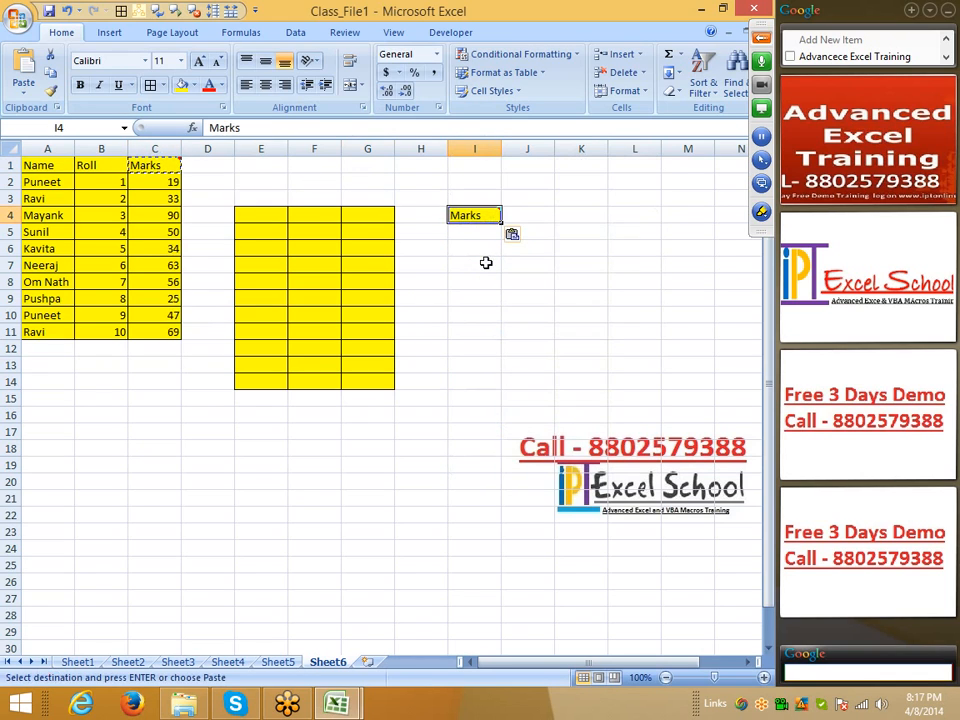
left_click(441, 264)
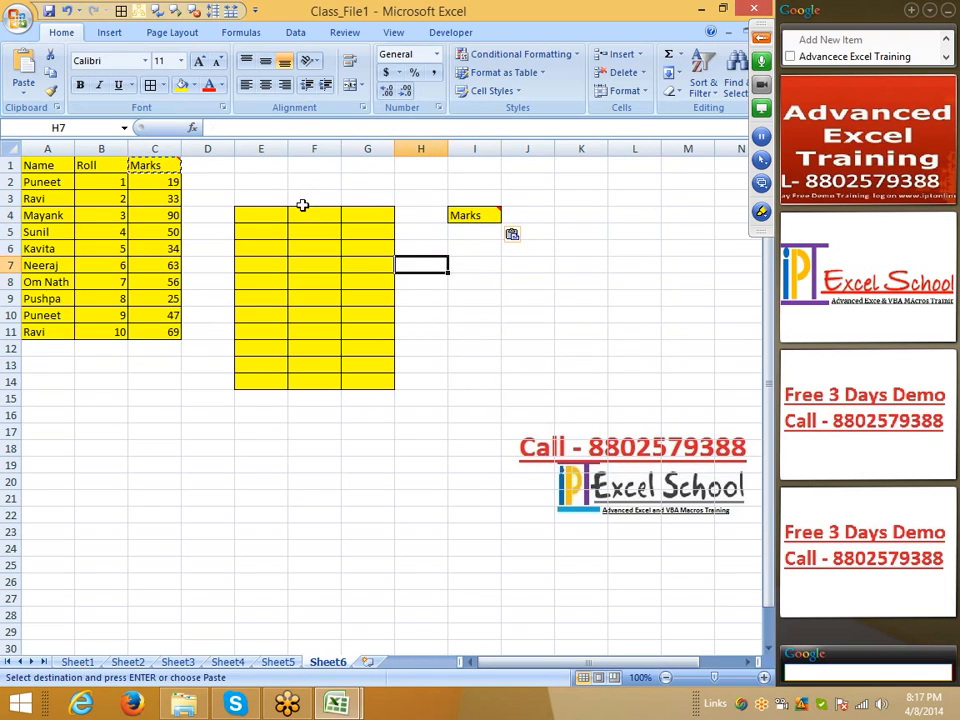
Paste only the comment from C1 into I7 using the Comments option of Paste Special
right_click(481, 265)
left_click(495, 323)
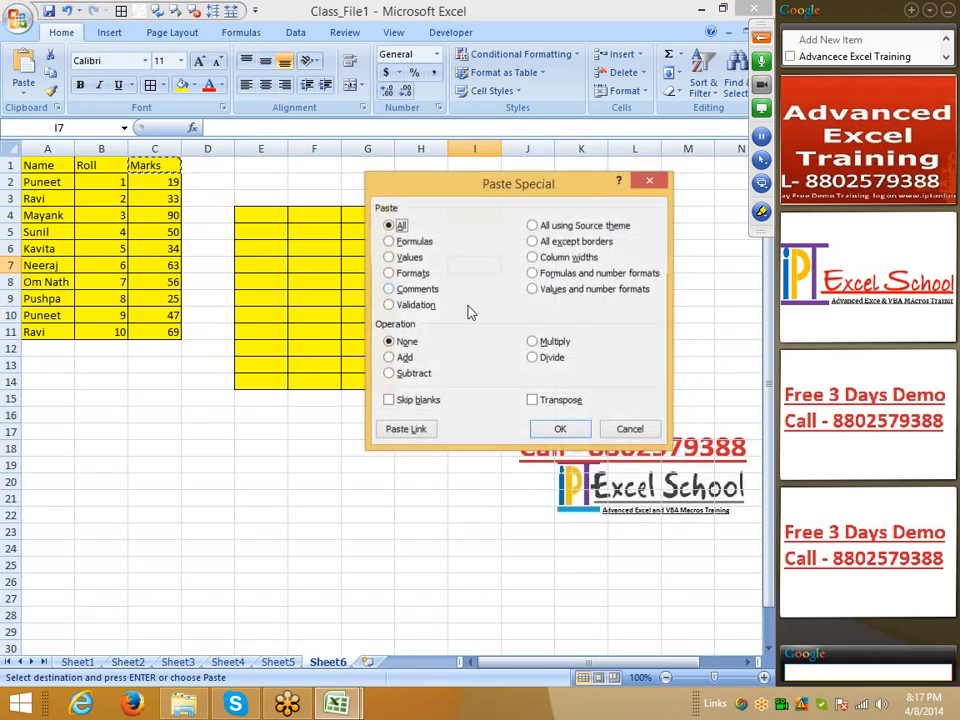
left_click(415, 290)
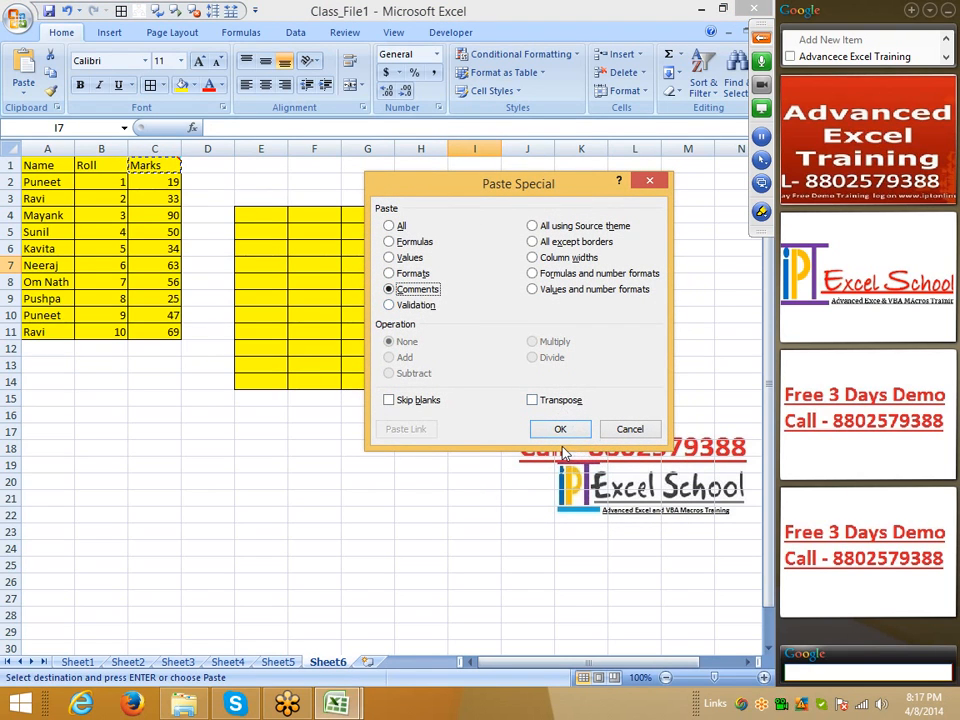
left_click(560, 429)
left_click(216, 428)
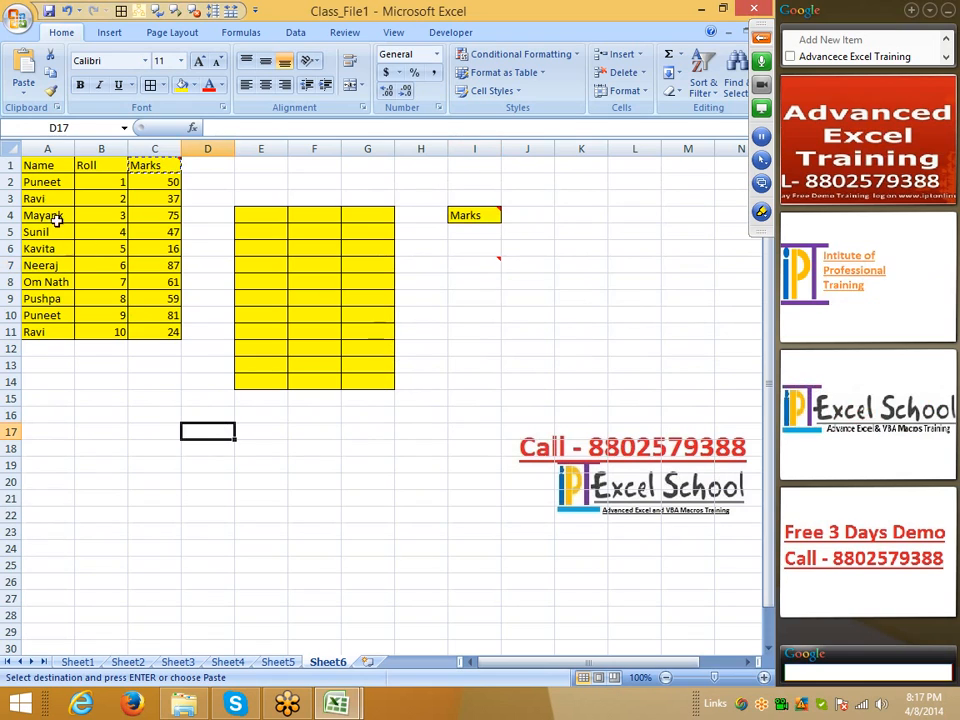
Copy the table A1:C11 and paste it at F18 with the All except borders option
left_click(43, 168)
left_click_drag(43, 171, 141, 328)
key("ctrl+c")
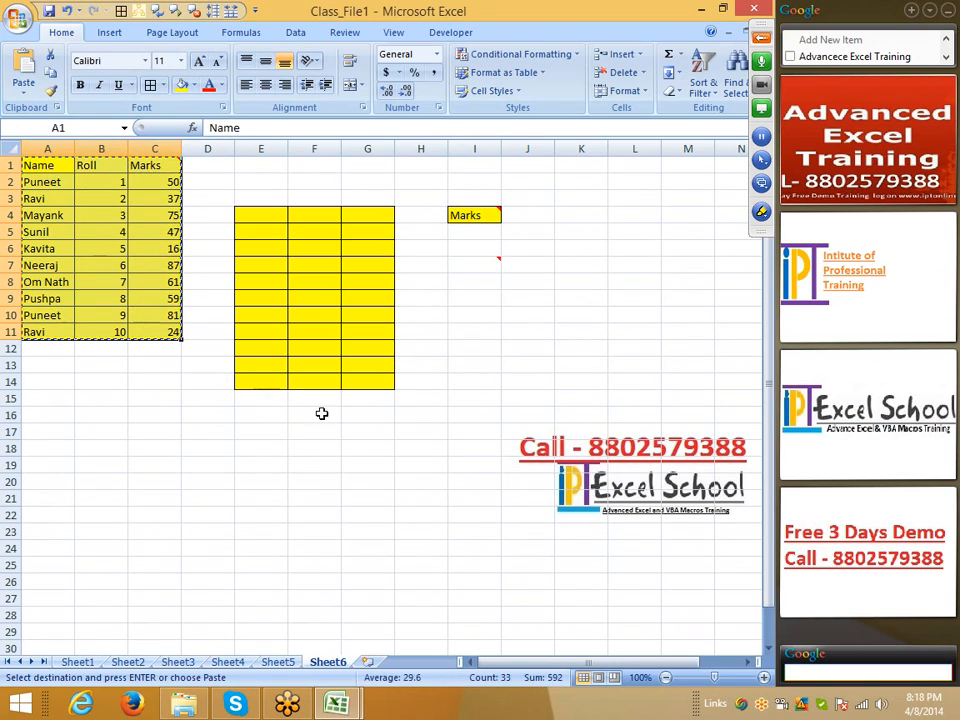
right_click(337, 450)
left_click(390, 242)
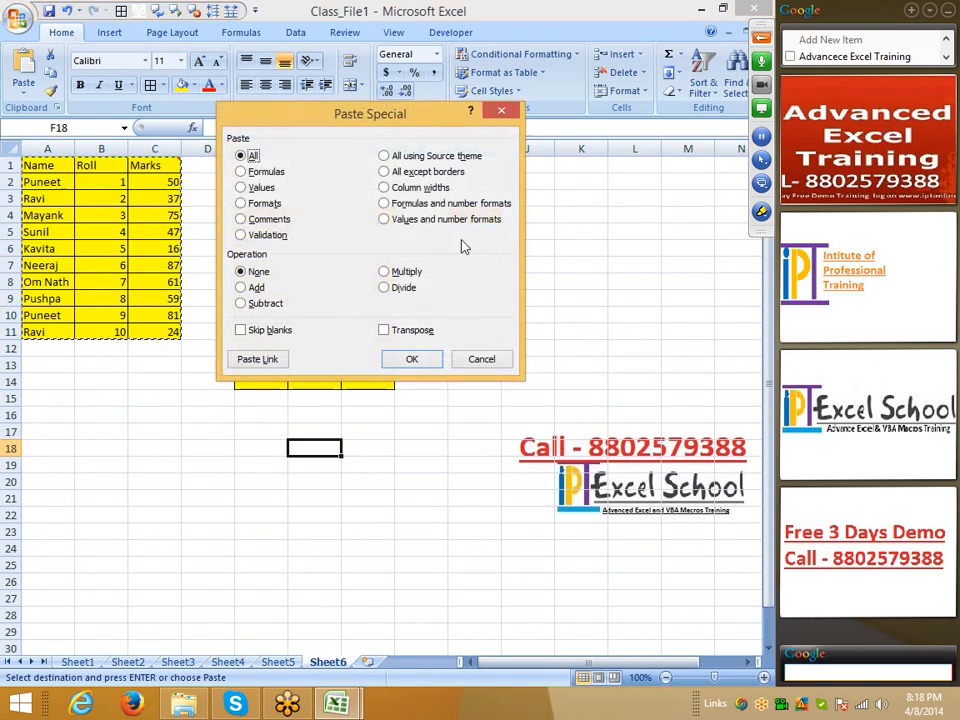
left_click(416, 173)
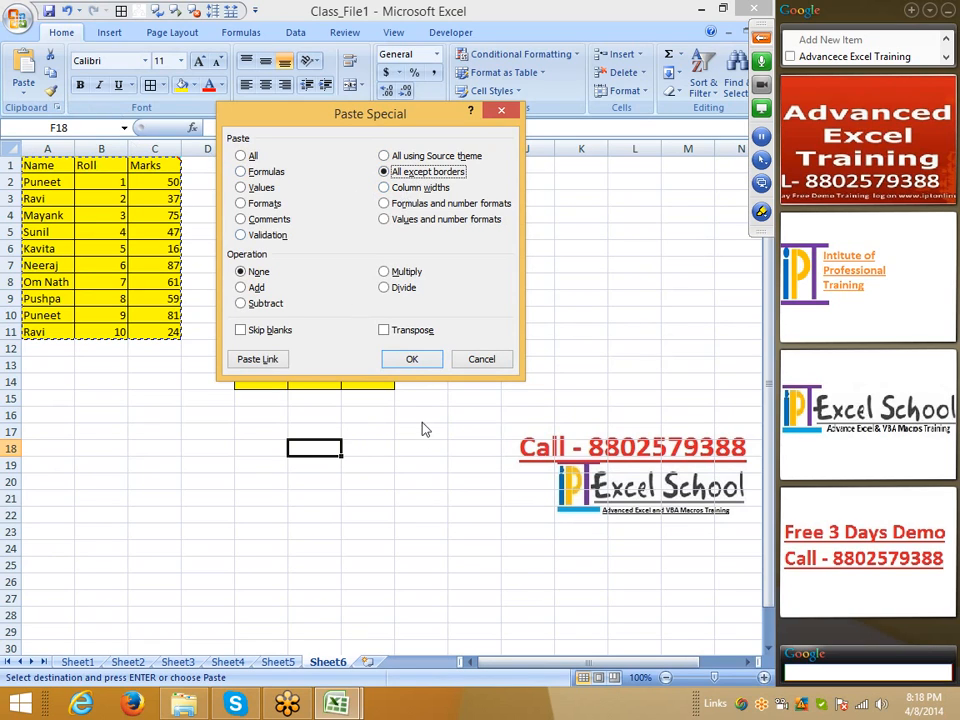
left_click(418, 362)
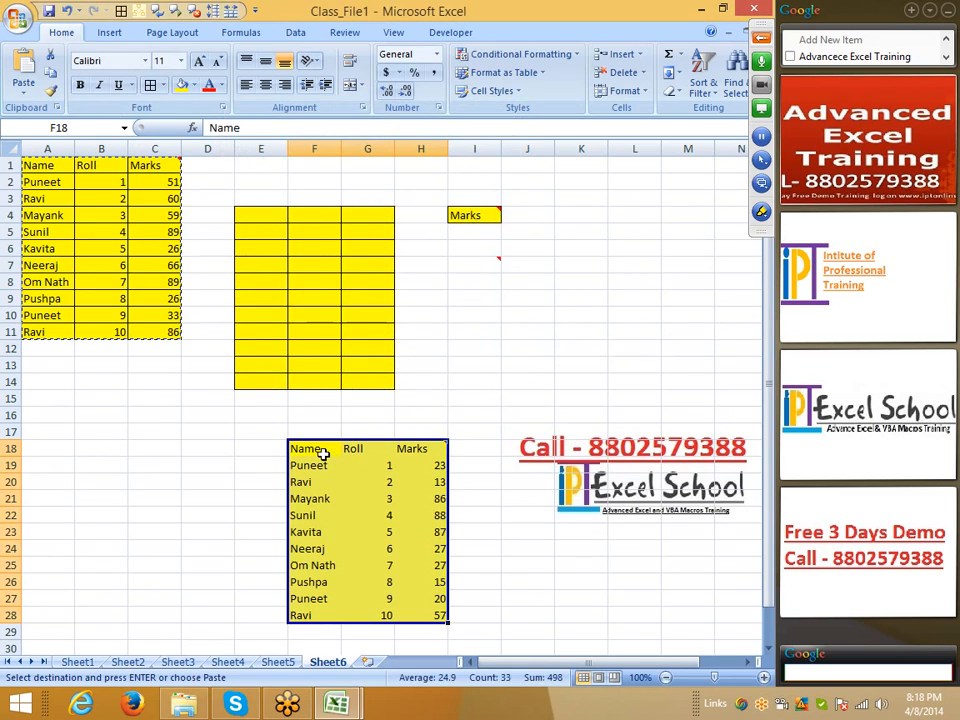
left_click(229, 362)
Delete columns E to I to remove all the pasted samples beside the original table
left_click_drag(240, 150, 487, 158)
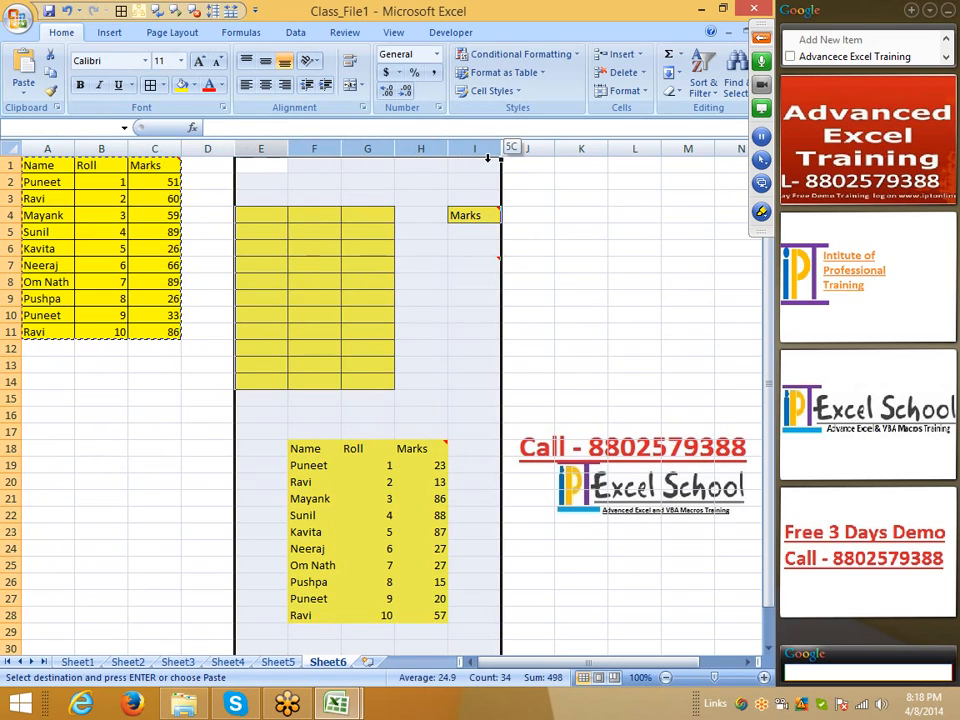
right_click(487, 155)
left_click(527, 258)
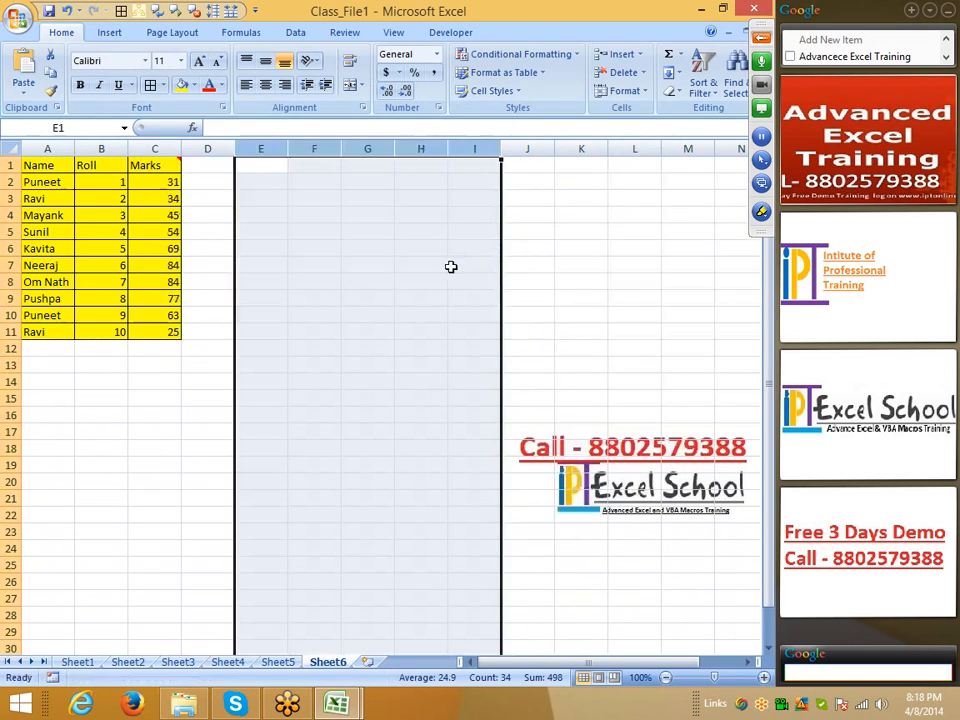
left_click(415, 312)
left_click(367, 314)
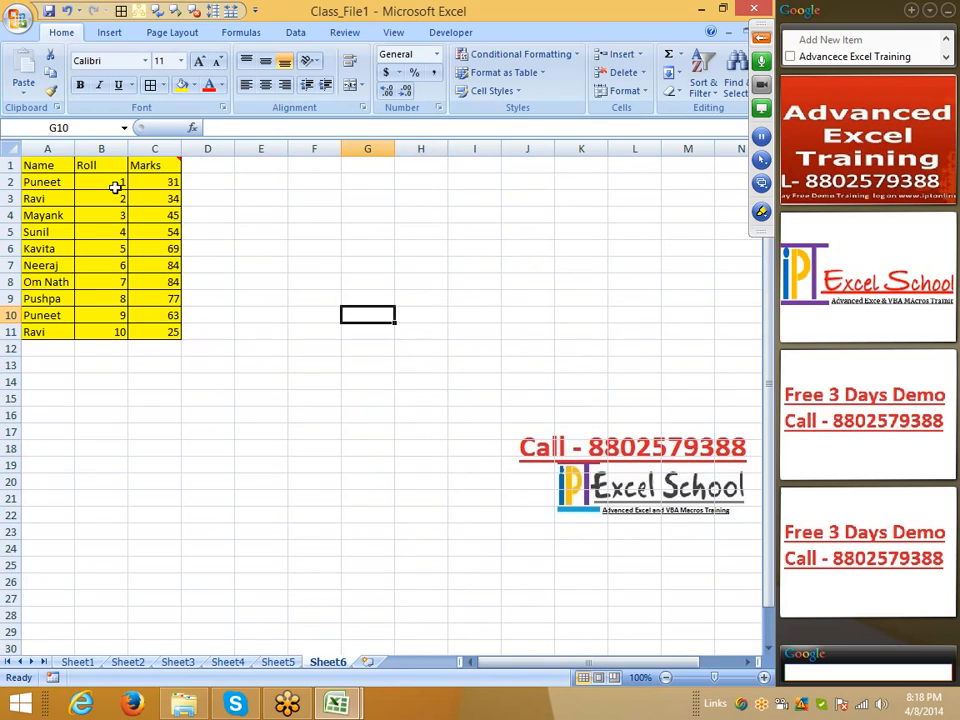
AutoFit the widths of columns A, B and C to their contents
double_click(77, 149)
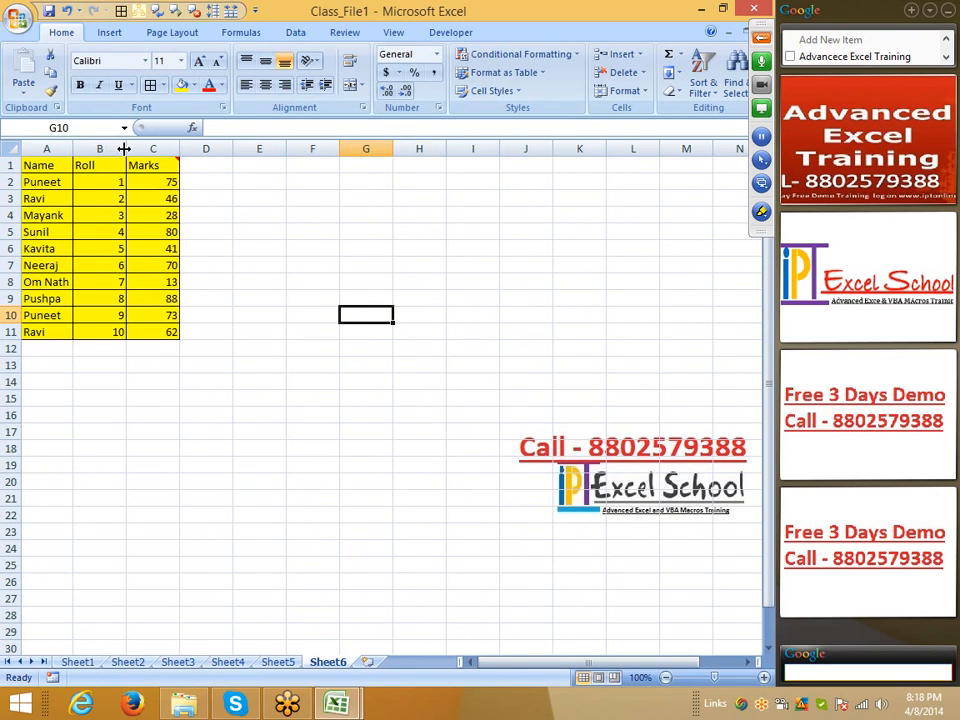
double_click(124, 149)
double_click(150, 149)
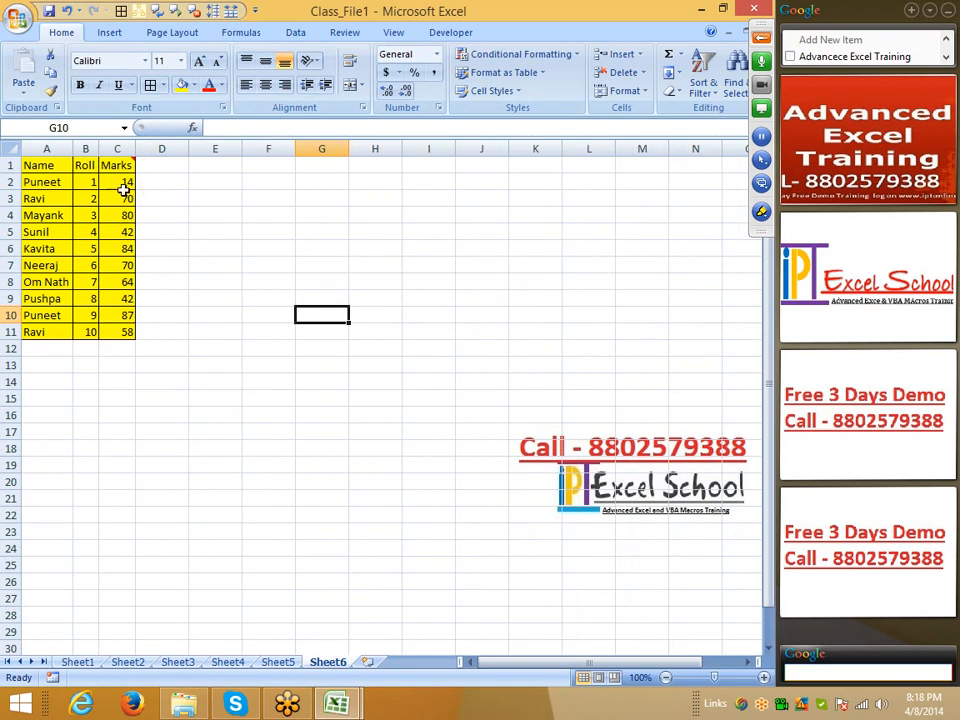
Copy the table A1:C11 from Sheet6 and paste it at A1 of Sheet4, with columns A and B widened there
left_click_drag(41, 163, 113, 327)
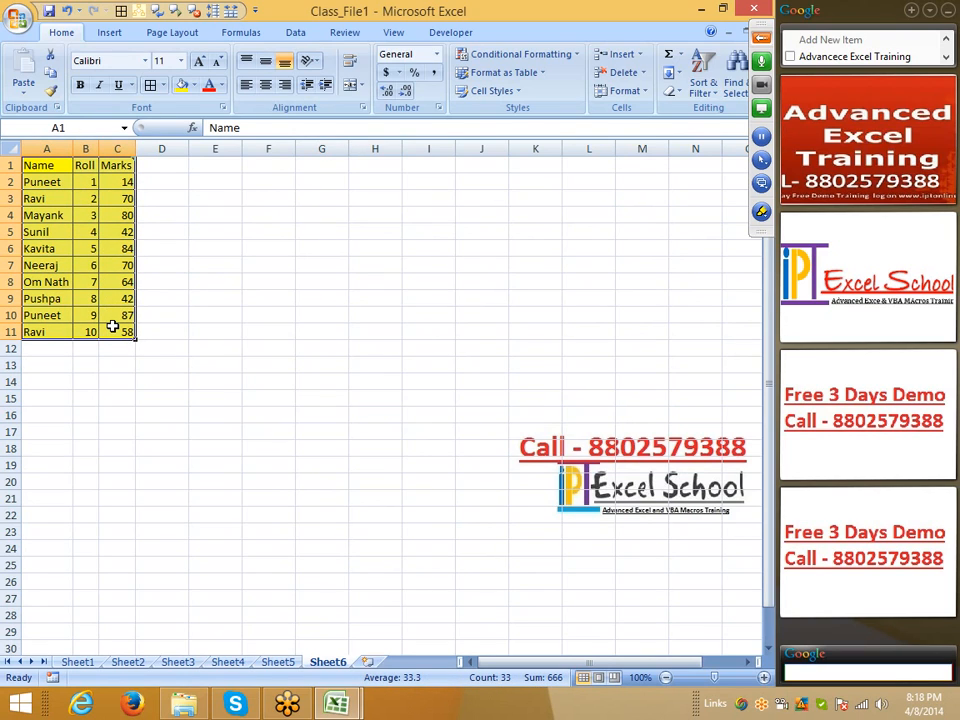
key("ctrl+c")
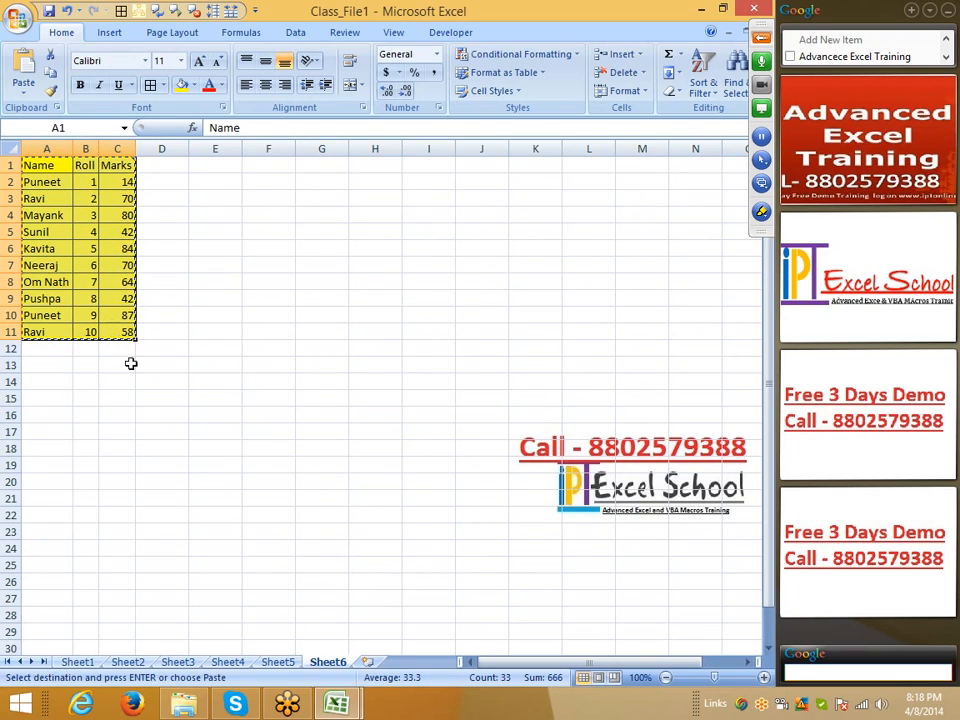
left_click(228, 662)
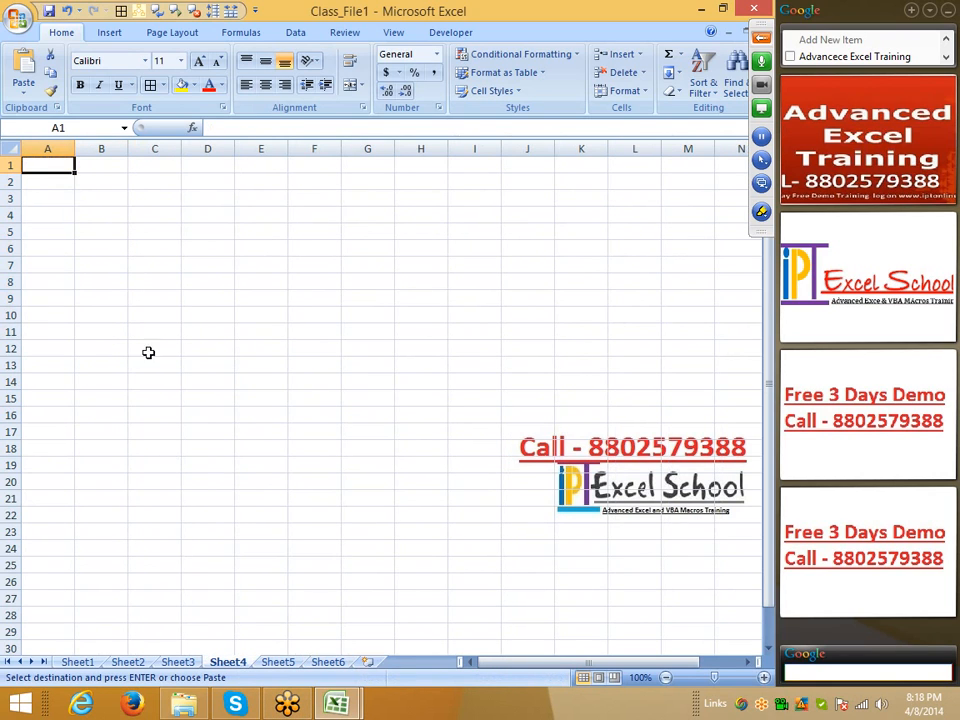
left_click_drag(74, 149, 200, 149)
key("ctrl+v")
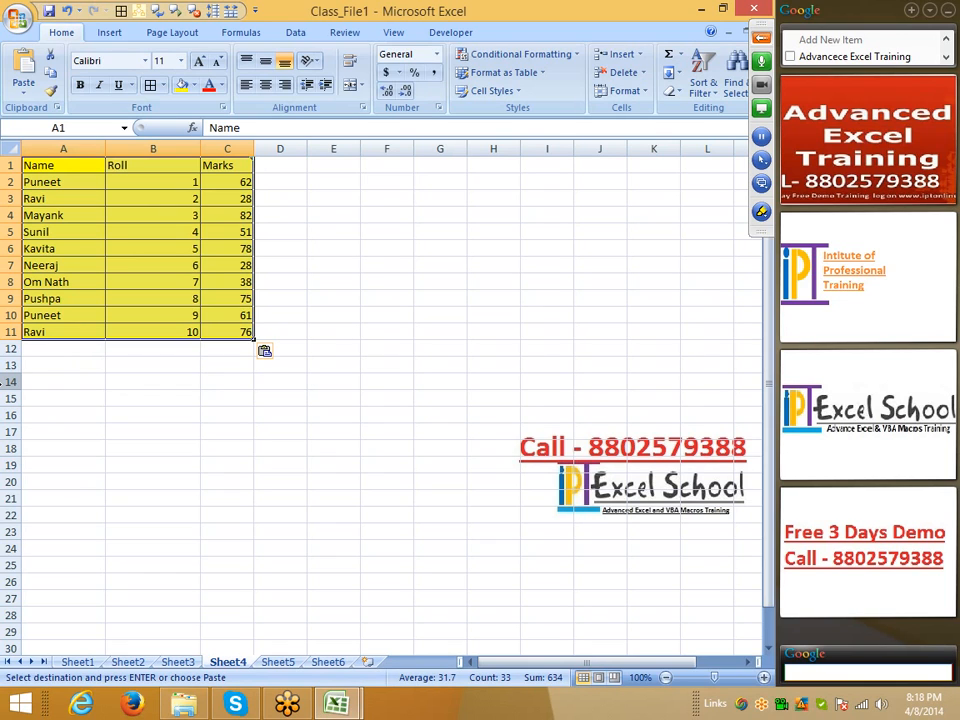
Apply the source table's column widths to the pasted table on Sheet4 using Paste Special
right_click(120, 226)
left_click(178, 287)
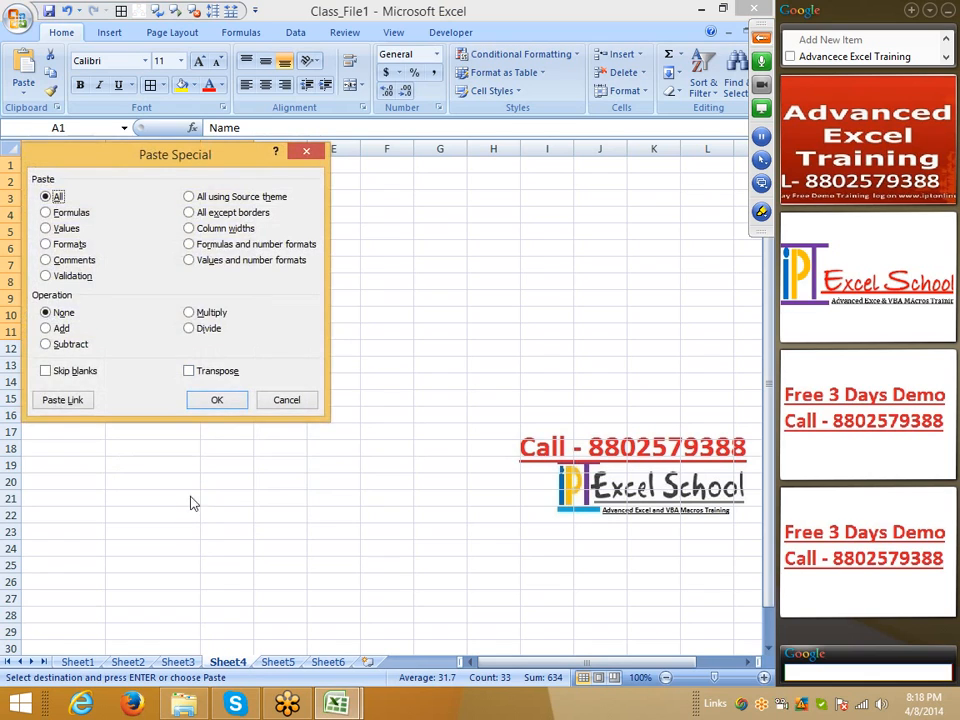
left_click_drag(155, 155, 352, 153)
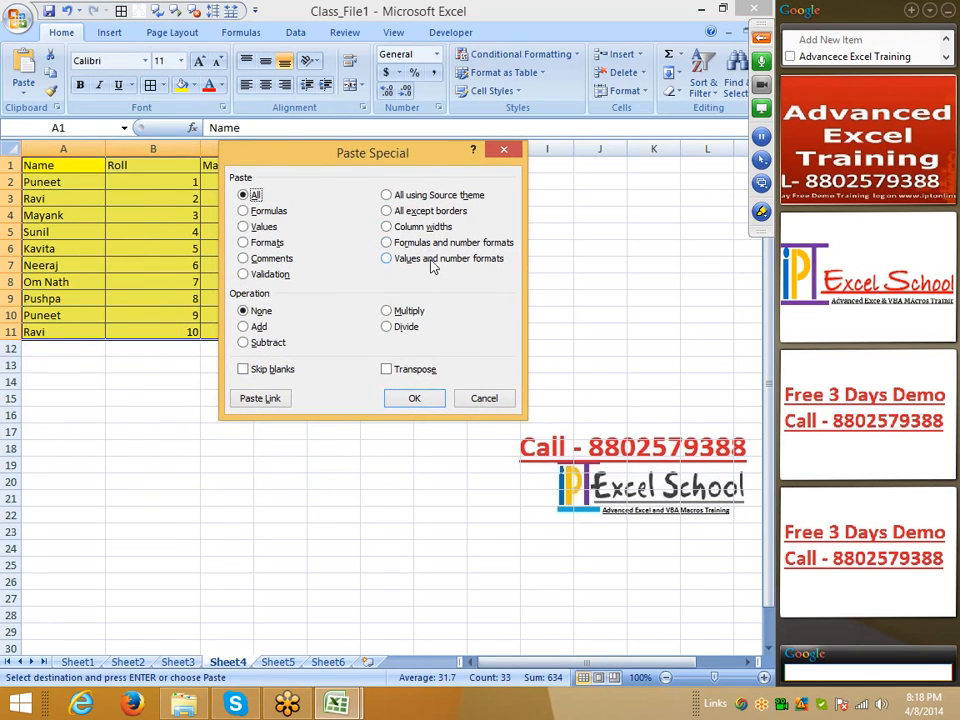
left_click(387, 227)
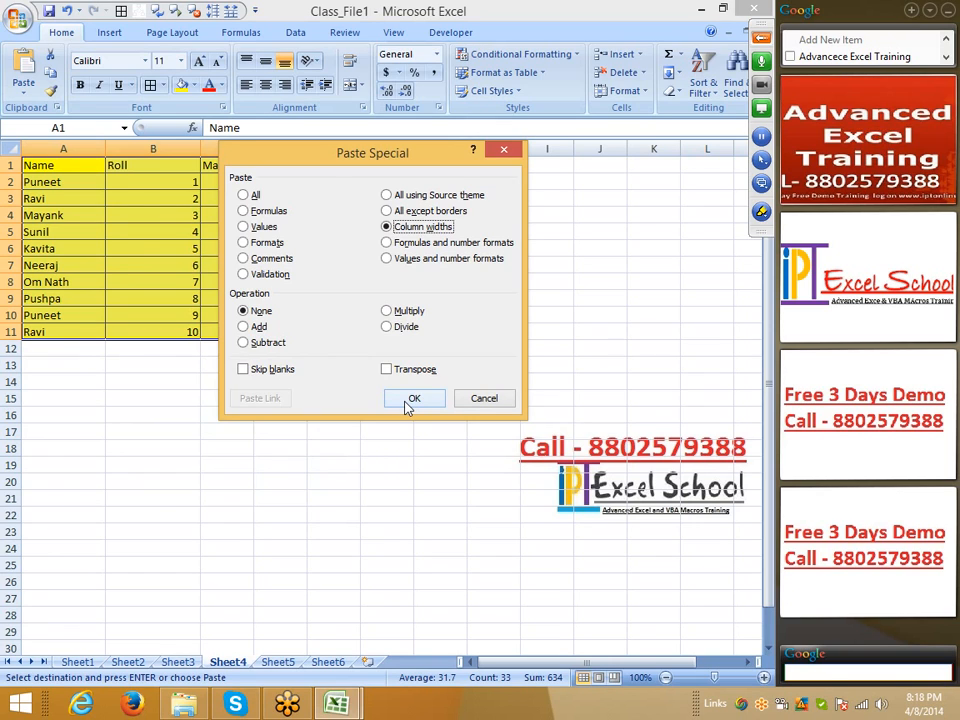
left_click(410, 399)
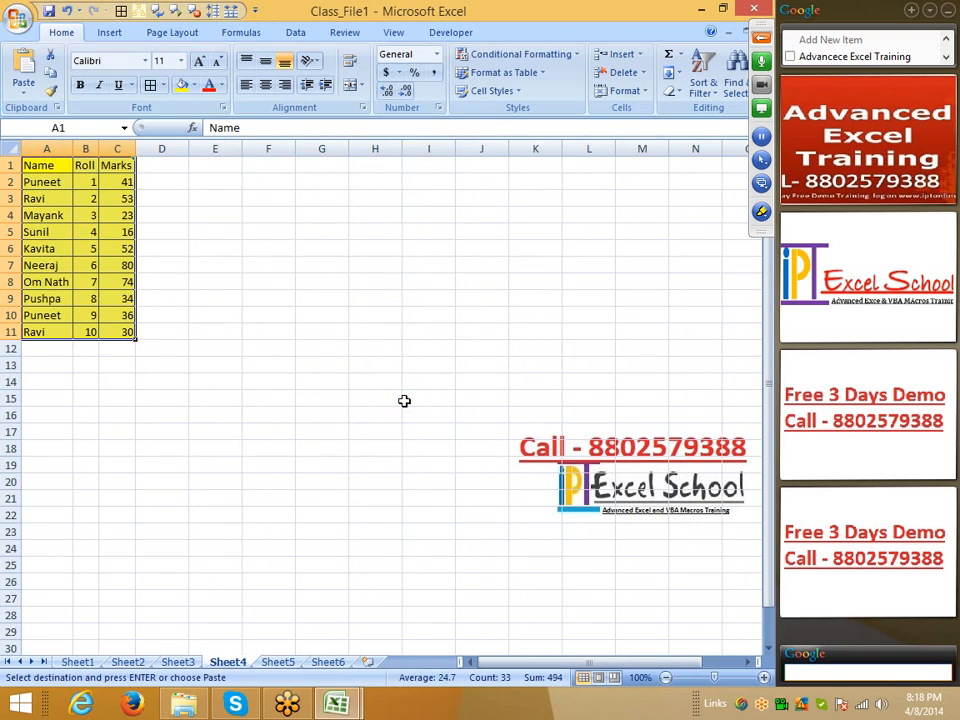
Paste only the copied table's column widths at G1 on Sheet4
left_click(322, 165)
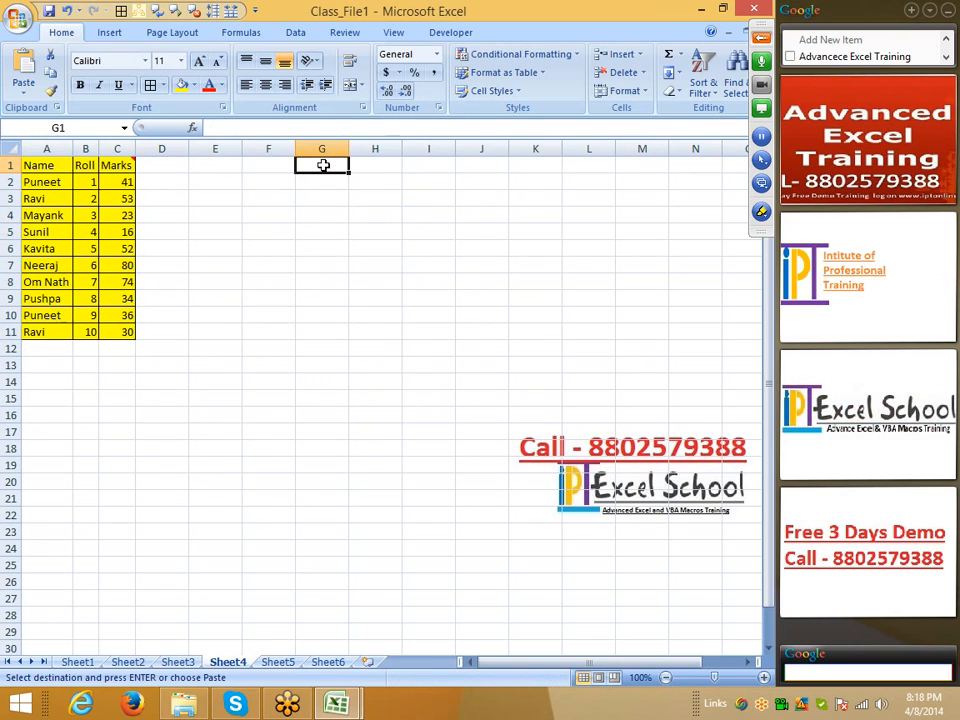
right_click(323, 166)
left_click(373, 232)
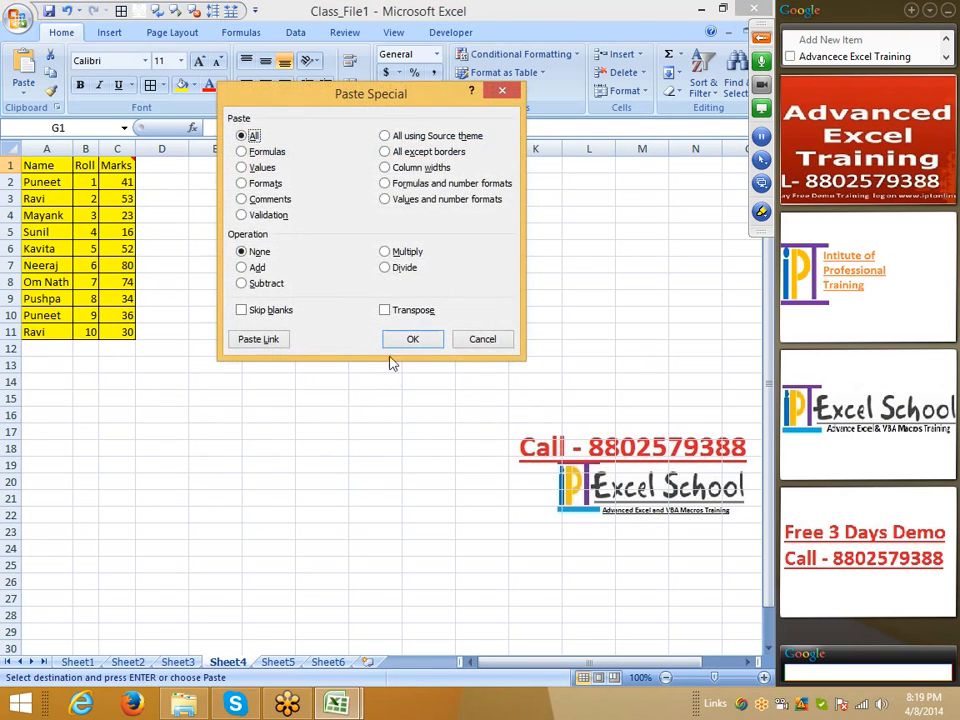
left_click(761, 40)
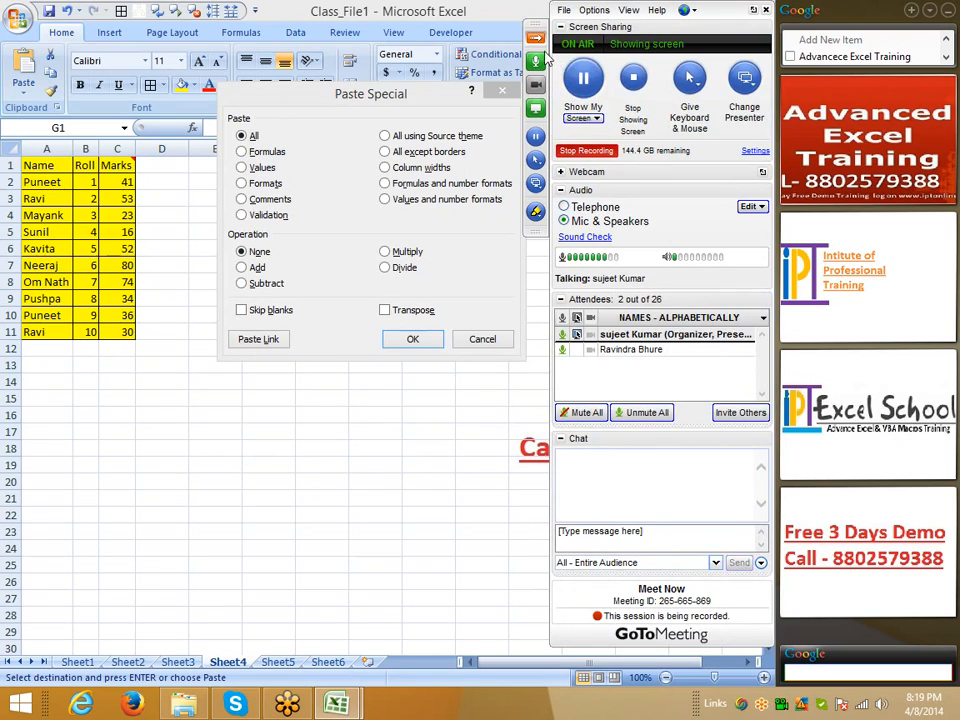
left_click(385, 167)
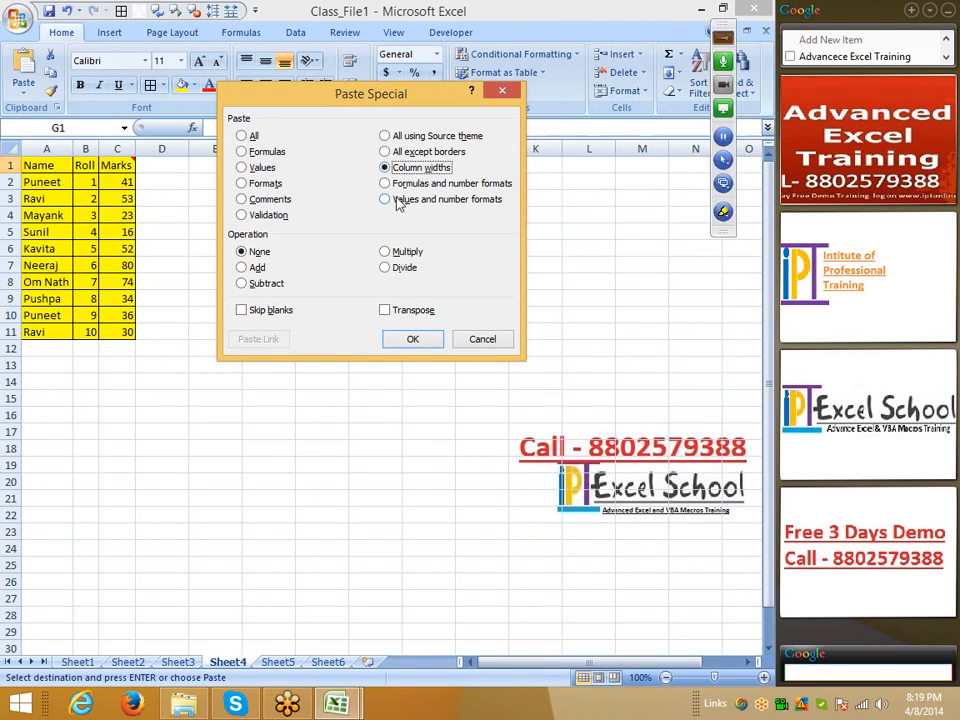
left_click(411, 339)
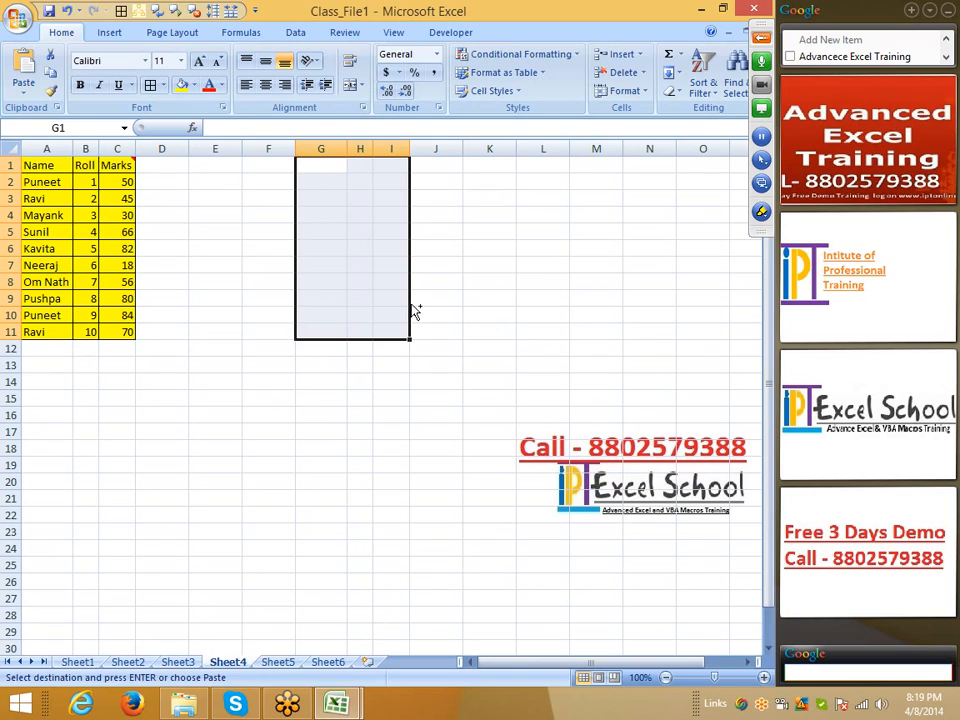
Paste the copied table at G1 on Sheet4 and delete columns G to I
key("ctrl+v")
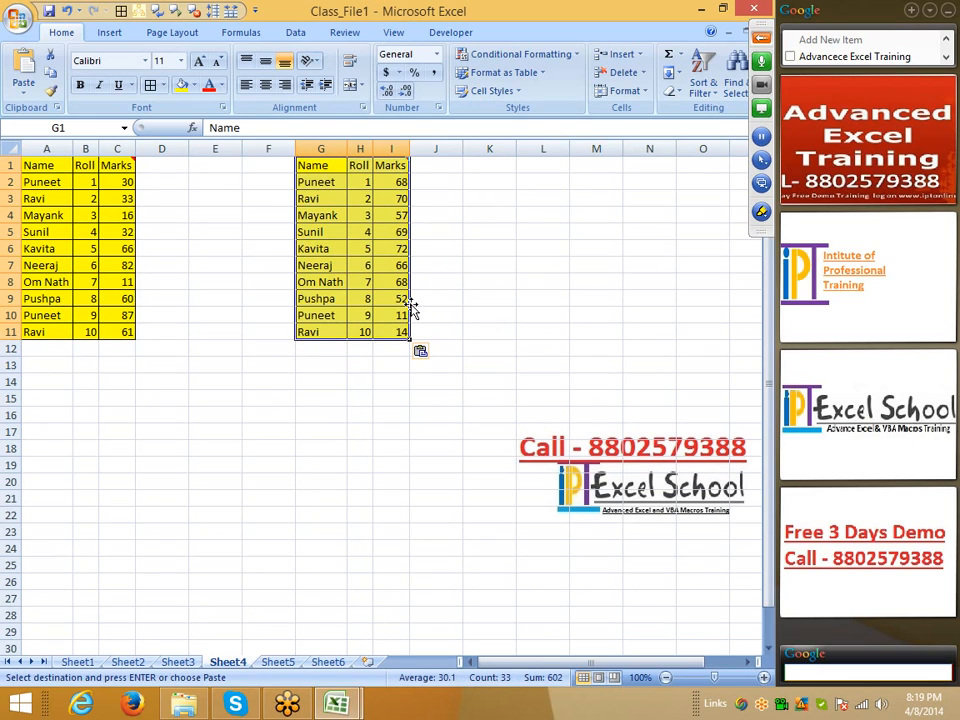
left_click(336, 396)
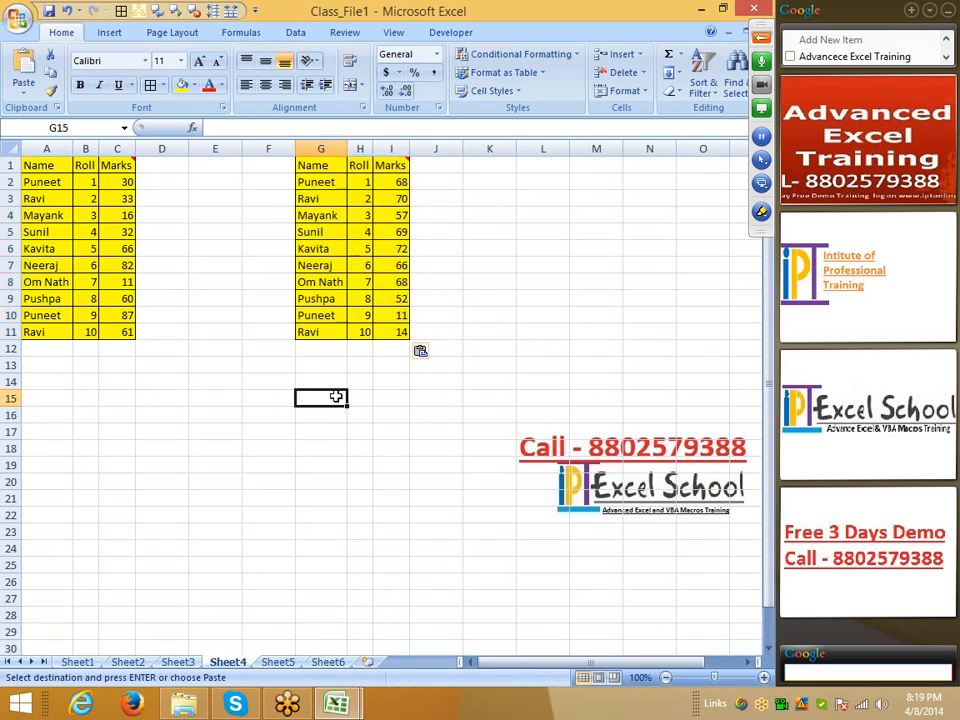
left_click(335, 148)
left_click_drag(335, 148, 405, 148)
right_click(405, 148)
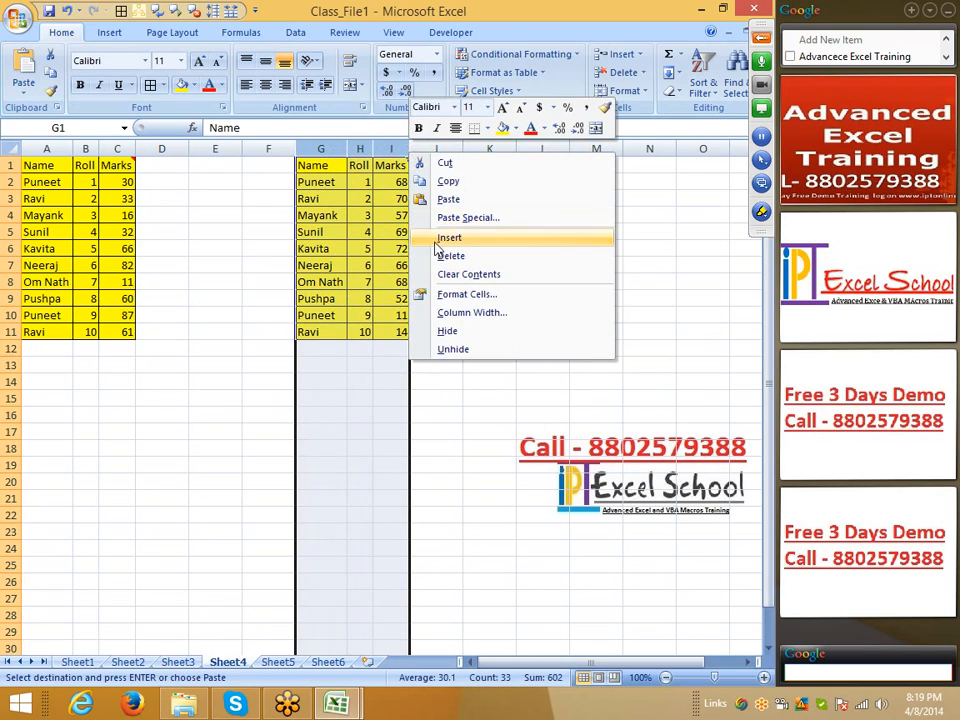
left_click(451, 256)
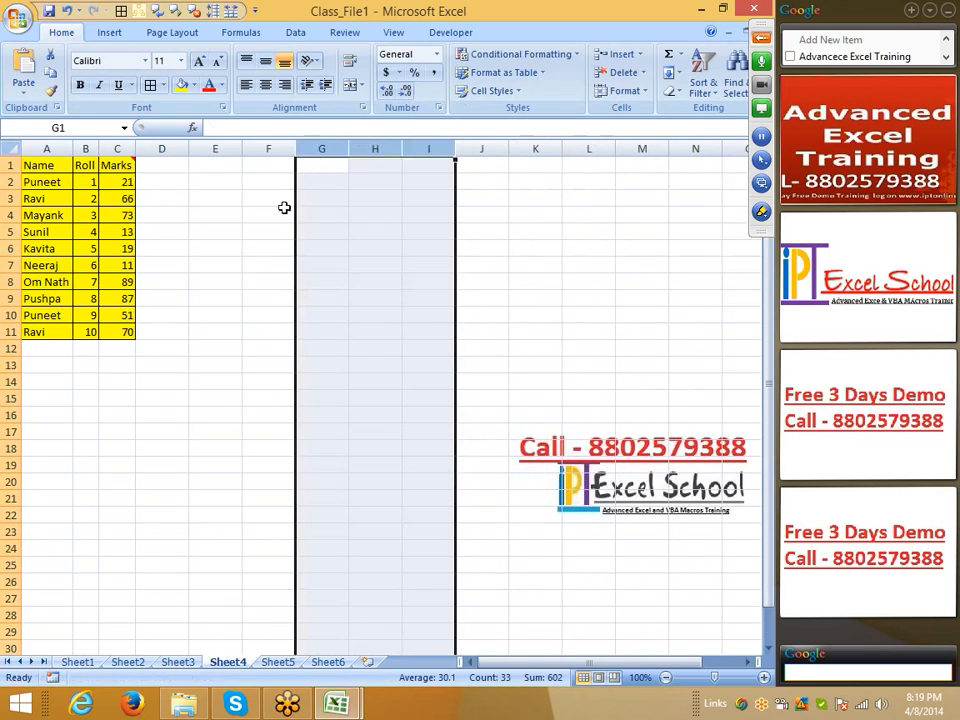
Add a Date column header in D1 and enter the date 1-1 in D2
left_click(183, 170)
type("Da")
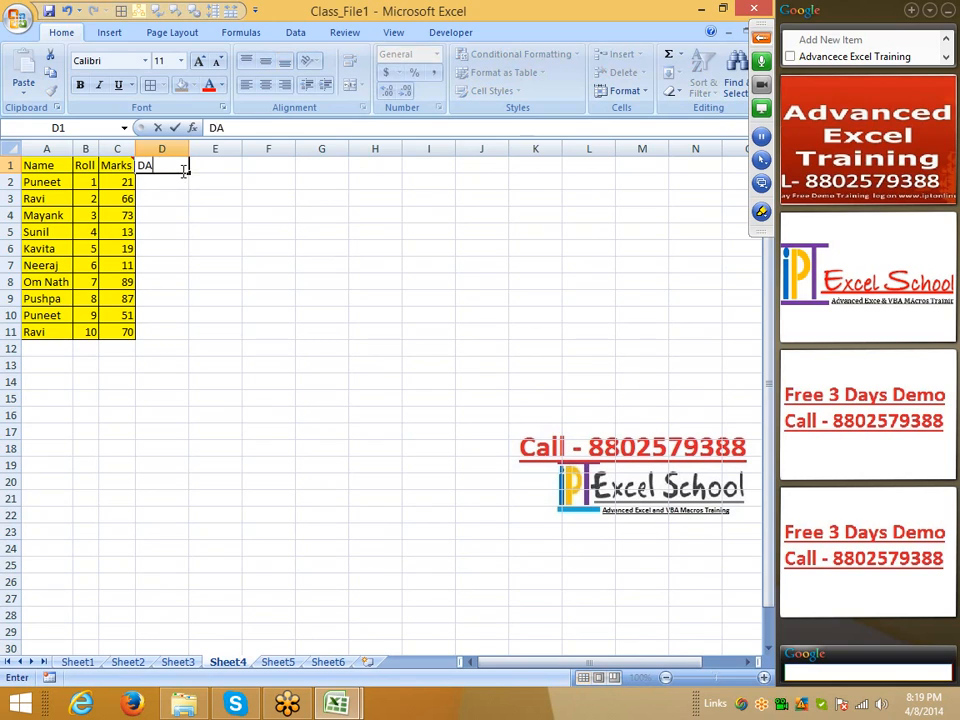
type("te")
key("Return")
type("1-1")
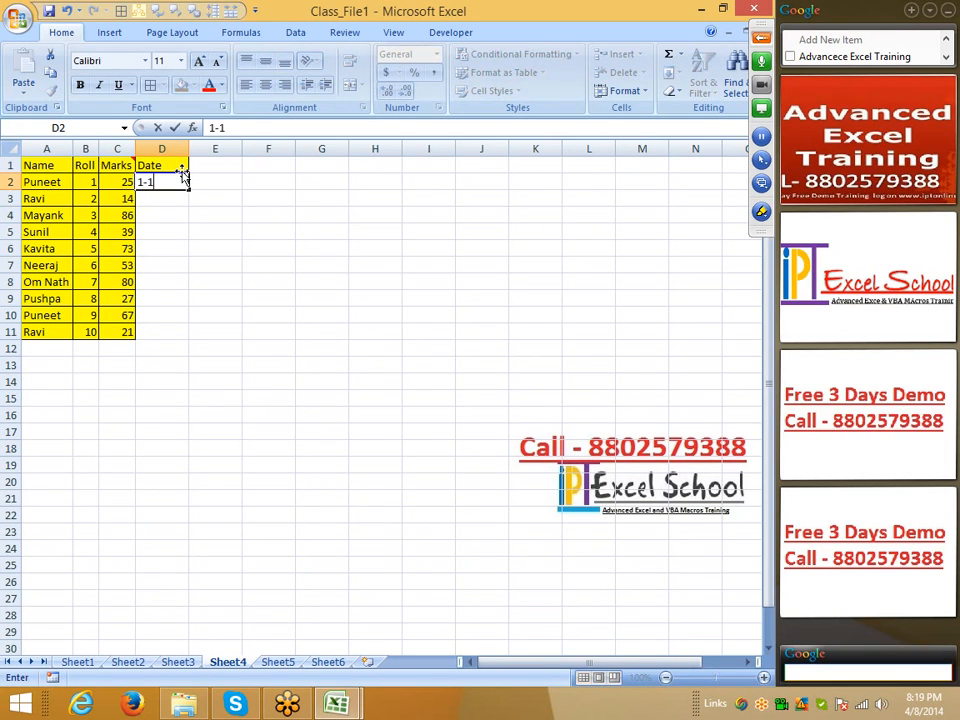
key("Return")
Fill the date series from D2 down to D11 and give those cells the table's yellow fill
left_click(183, 183)
left_click_drag(188, 189, 190, 340)
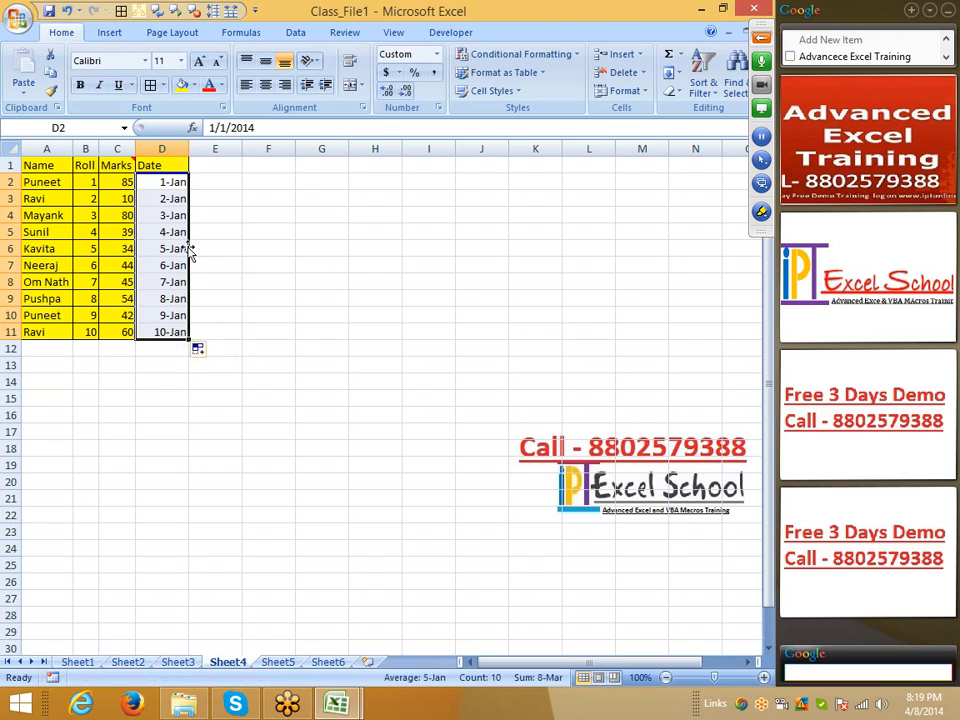
left_click(178, 88)
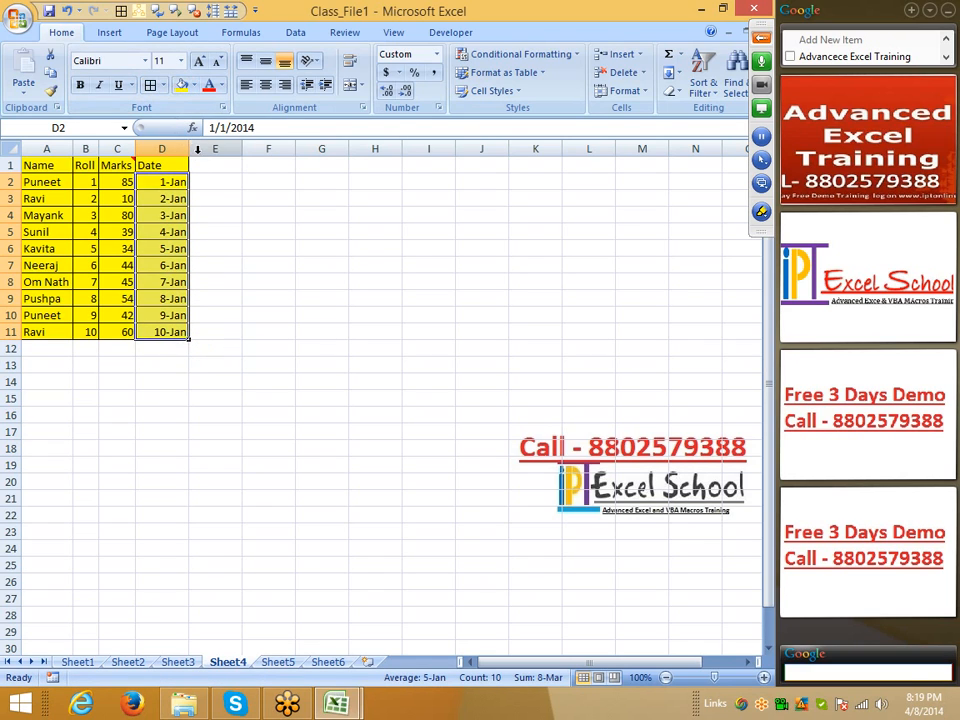
Copy the dates D2:D11 and paste only their values at G2 using Paste Special
key("ctrl+c")
right_click(311, 182)
left_click(364, 240)
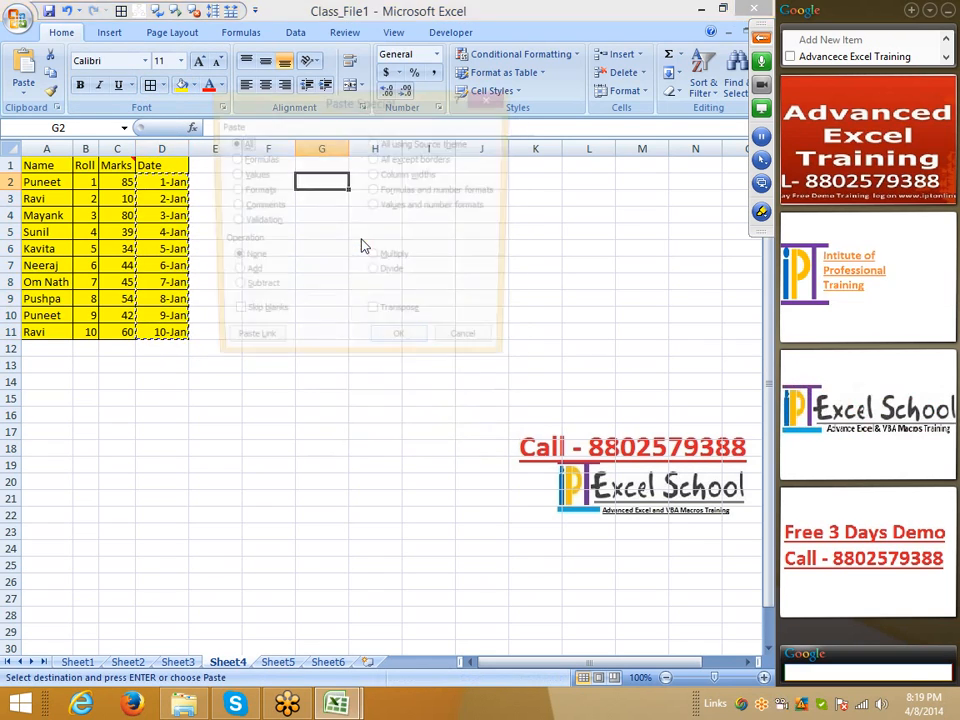
left_click(250, 175)
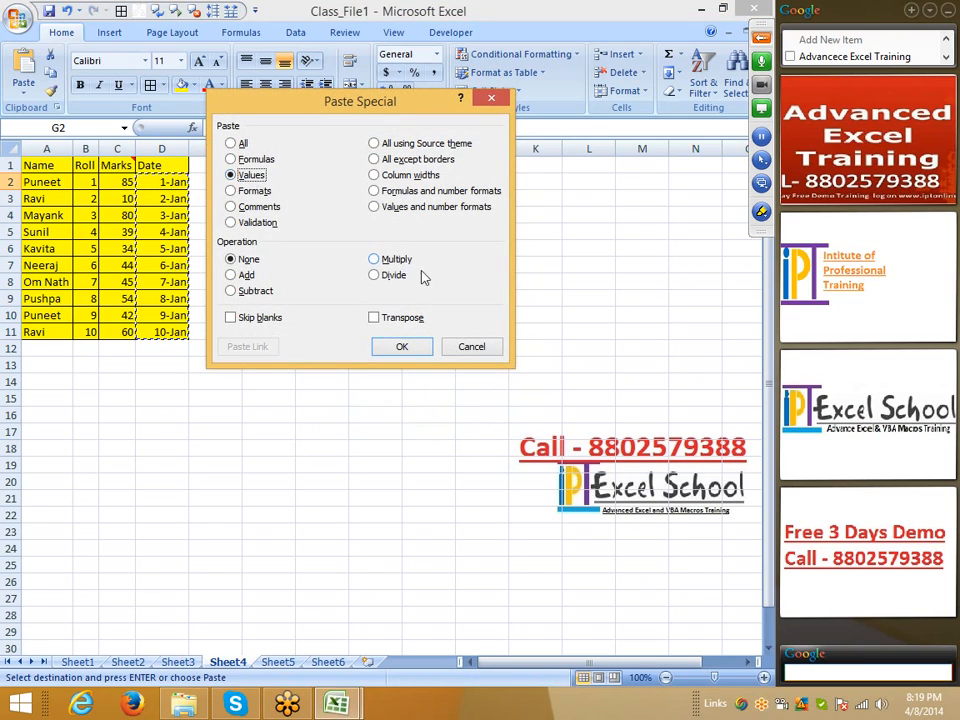
left_click(418, 345)
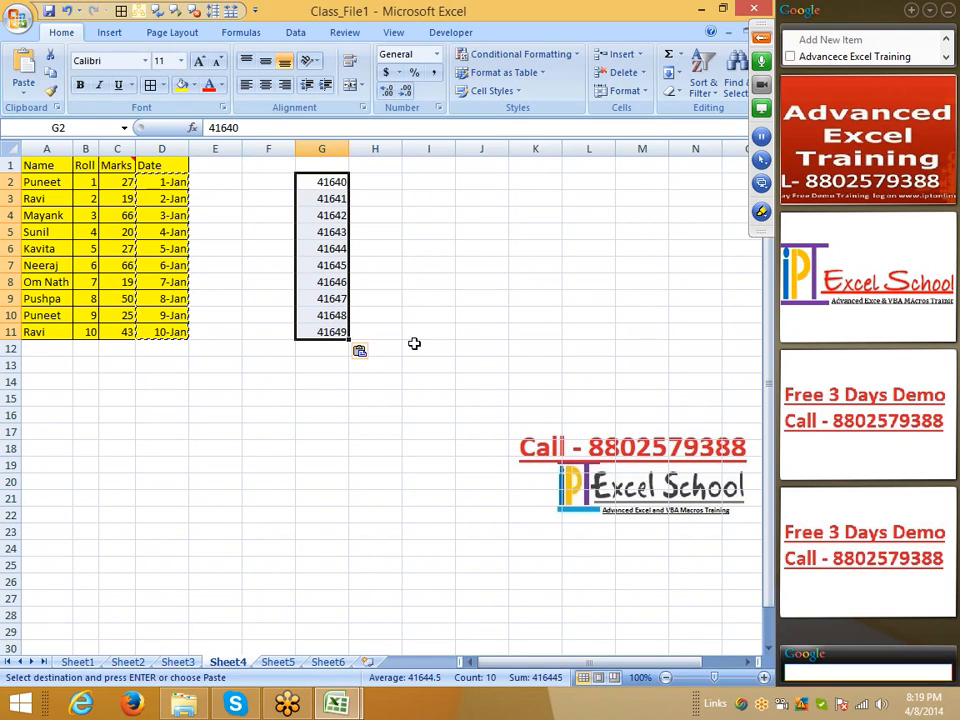
key("Escape")
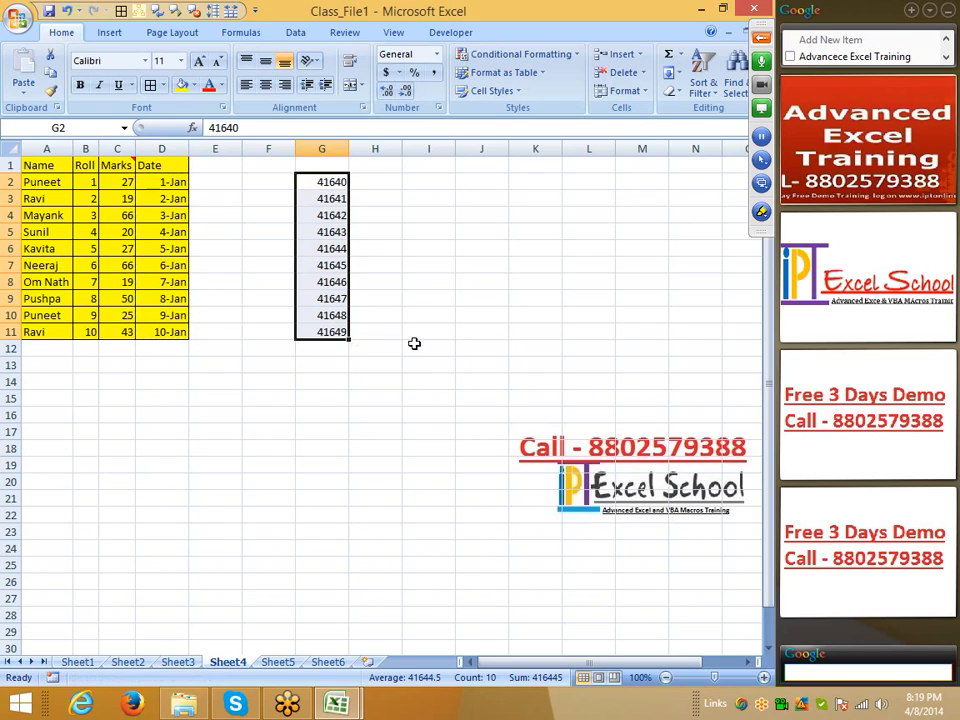
Enter 1-jan in E13 and apply the General number format to it
left_click(238, 336)
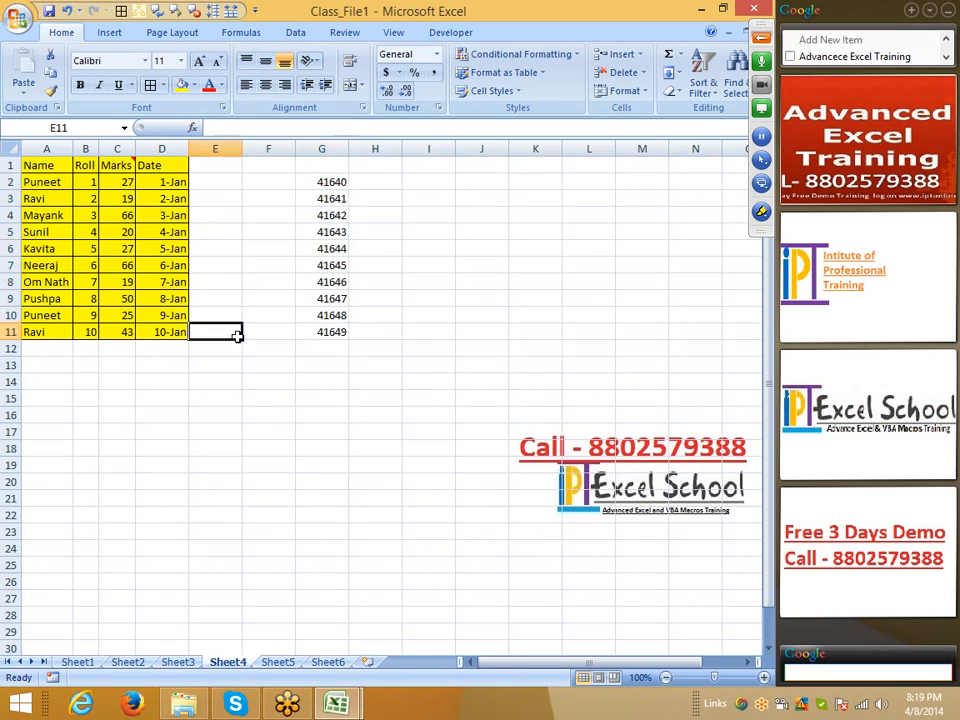
left_click(238, 362)
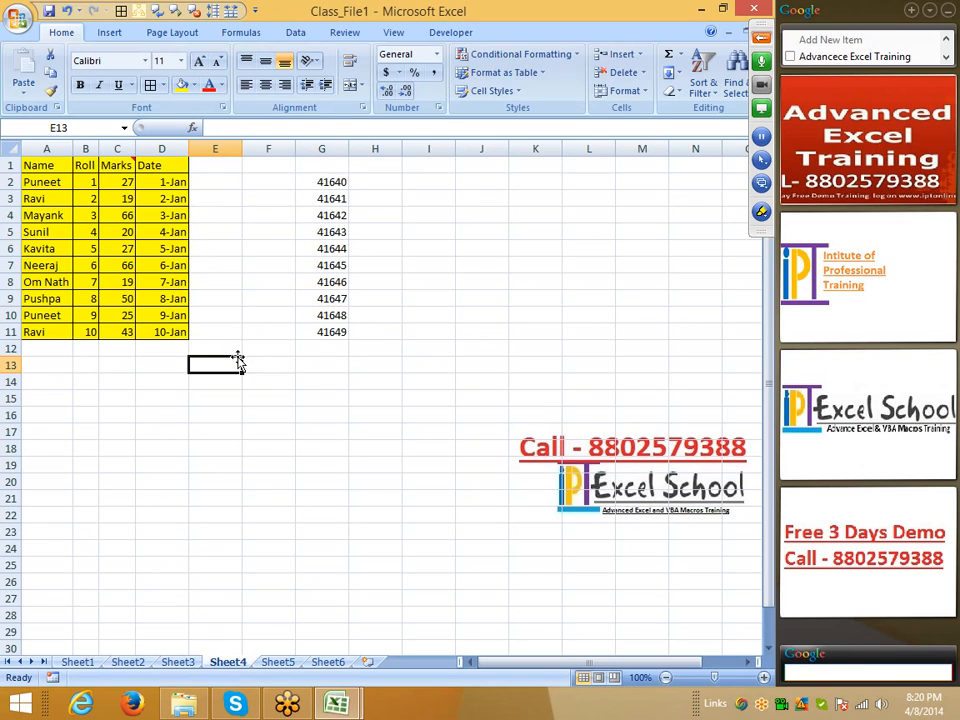
type("1-jan")
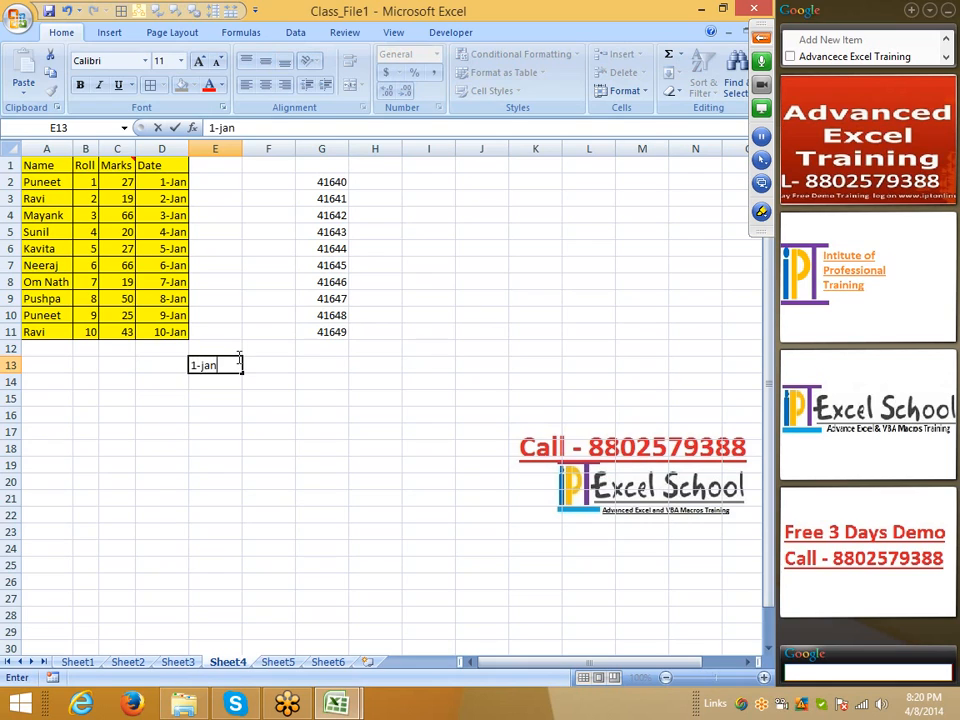
key("Return")
left_click(238, 360)
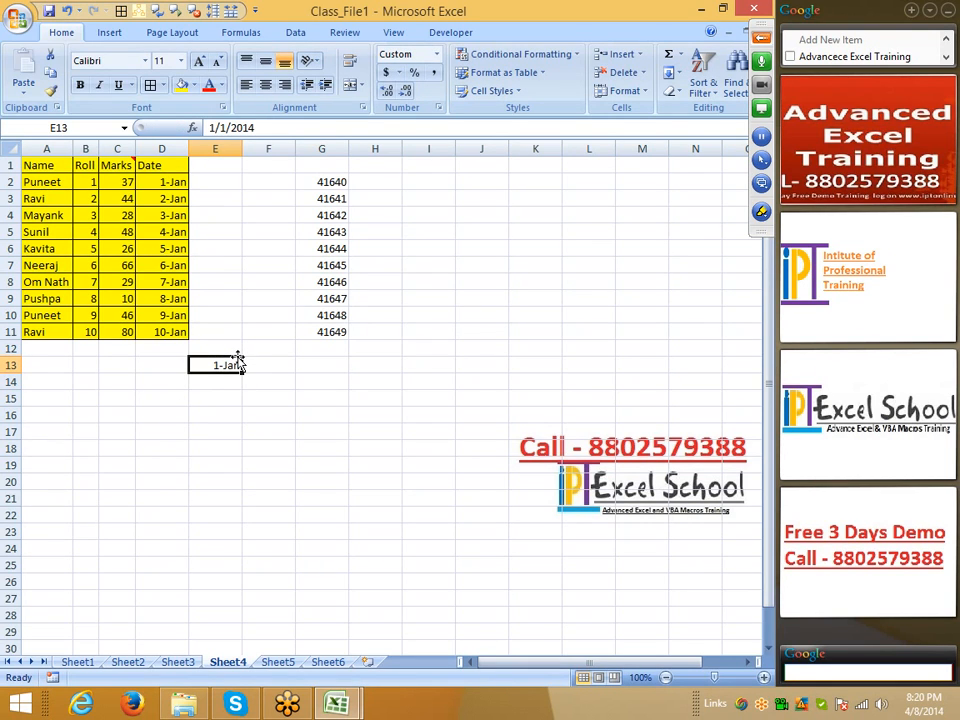
key("ctrl+shift+asciitilde")
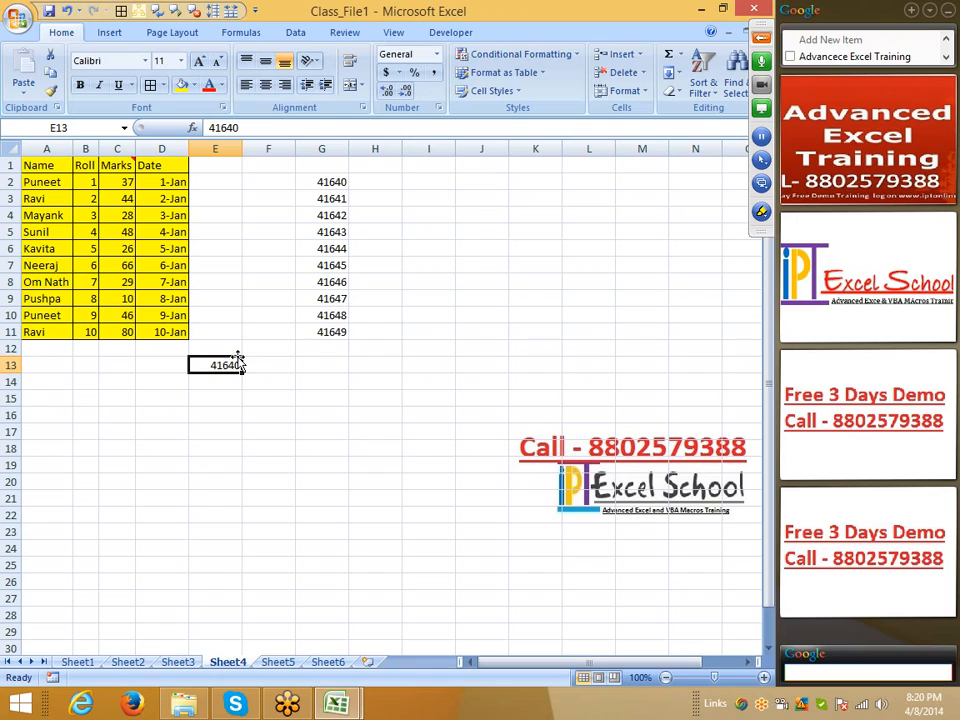
Enter 1 in G14 and format the cell as a day-month-year date
key("Right")
key("Right")
key("Down")
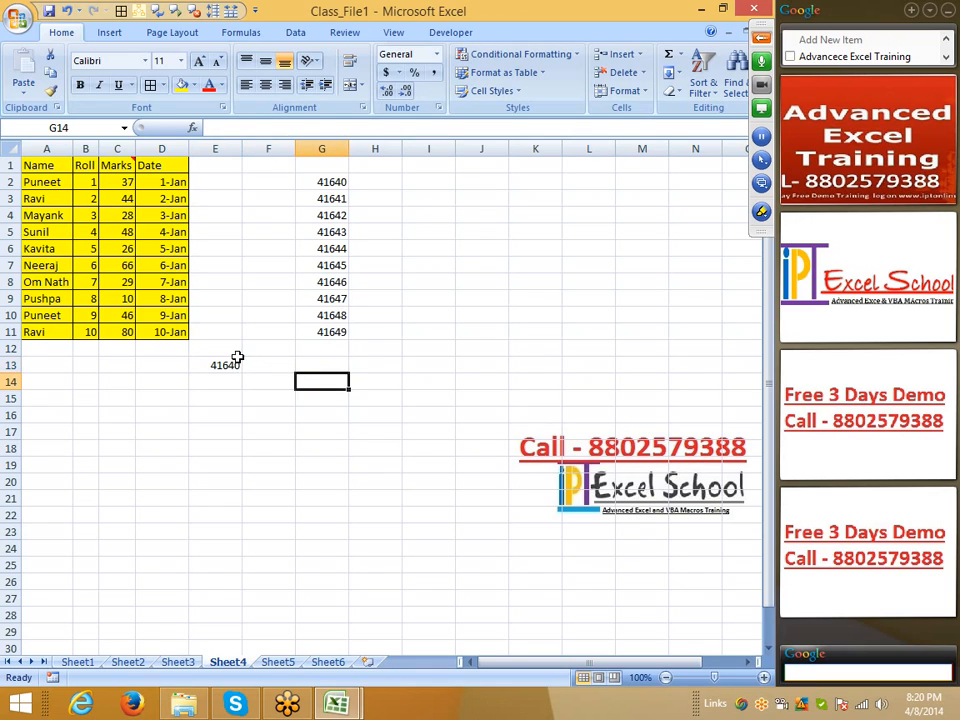
type("1")
key("Return")
key("Up")
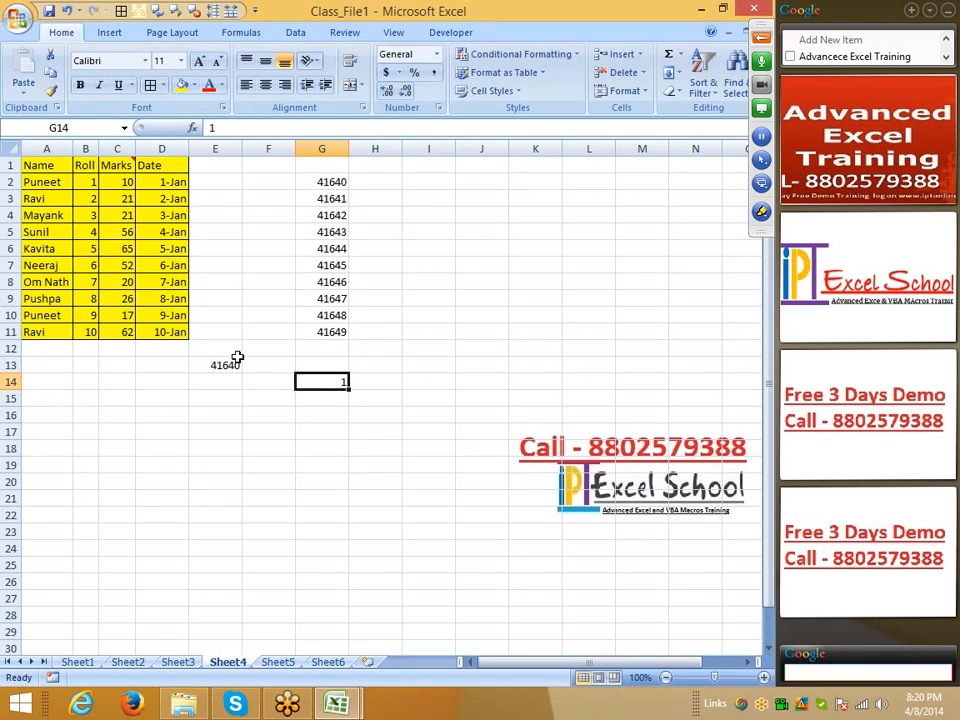
key("ctrl+shift+3")
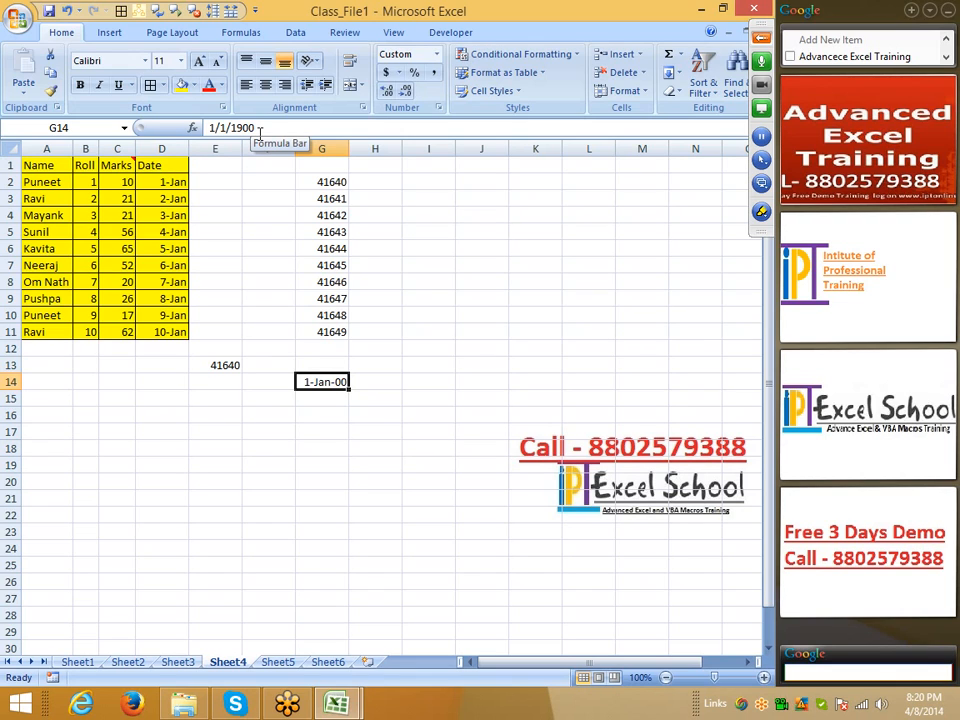
Replace the number in the date-formatted cell G14 with 35, and after that with 367
type("35")
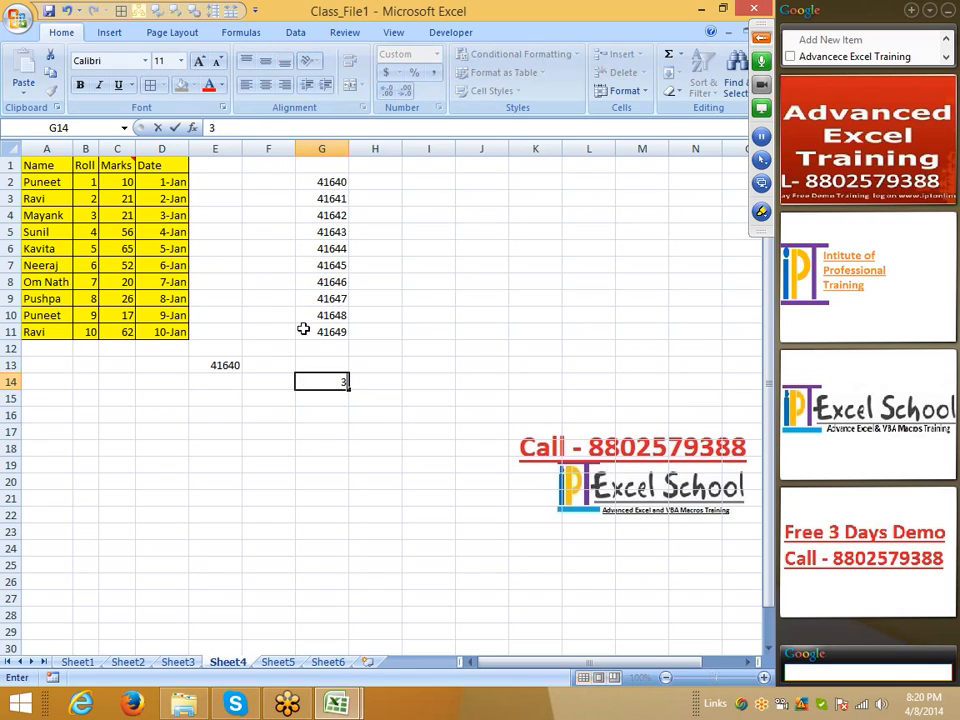
key("Return")
key("Up")
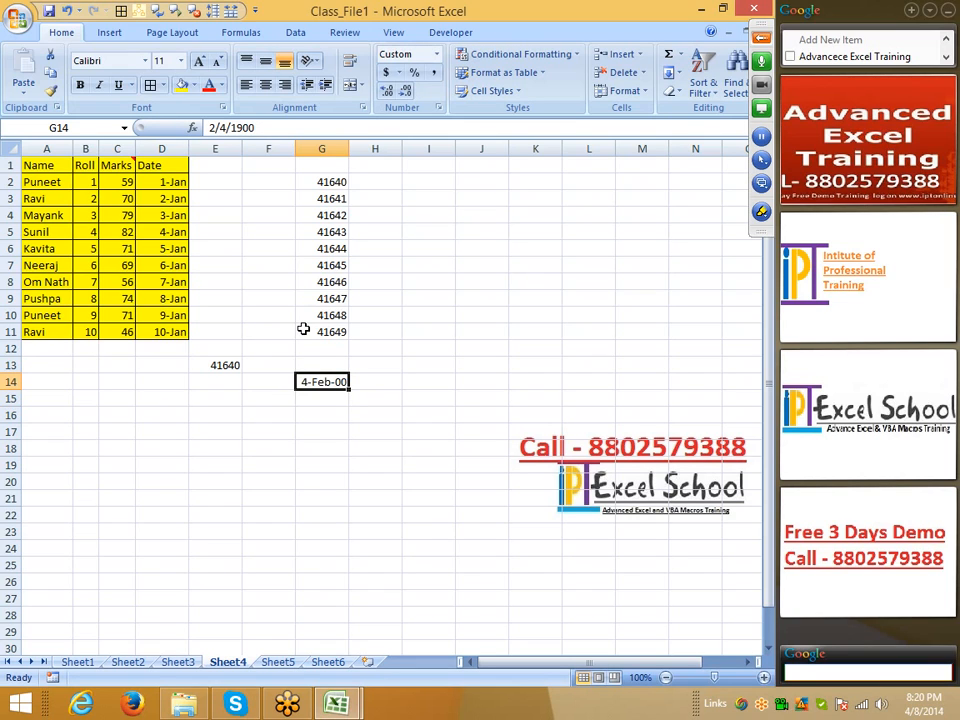
type("367")
key("Return")
key("Up")
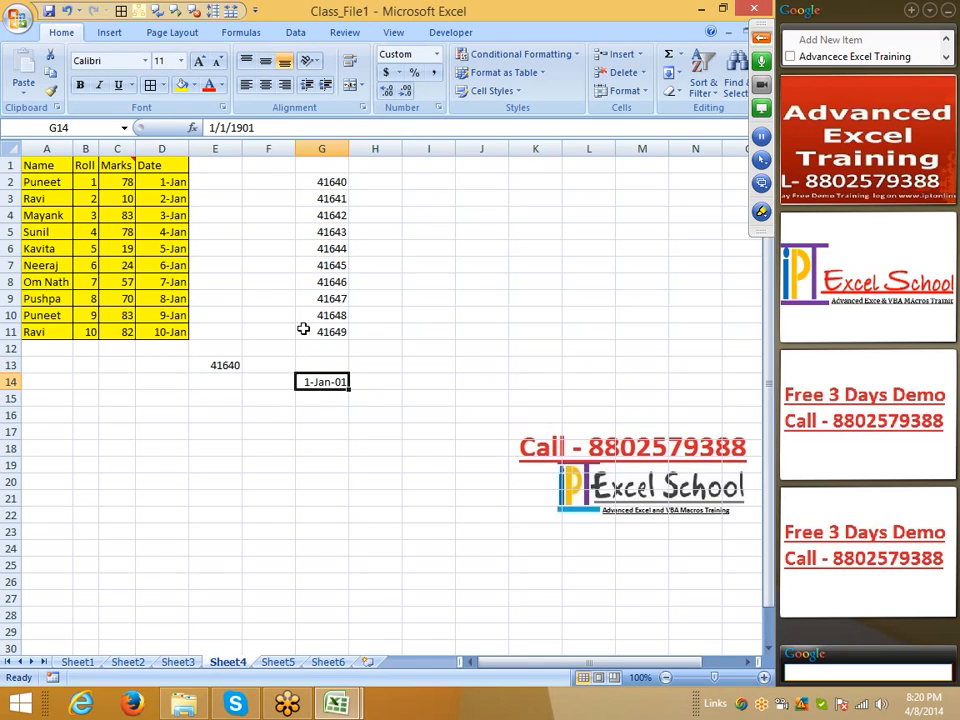
Enter 41640 in the date-formatted cell G14, and clear the cell after viewing its date
type("4164")
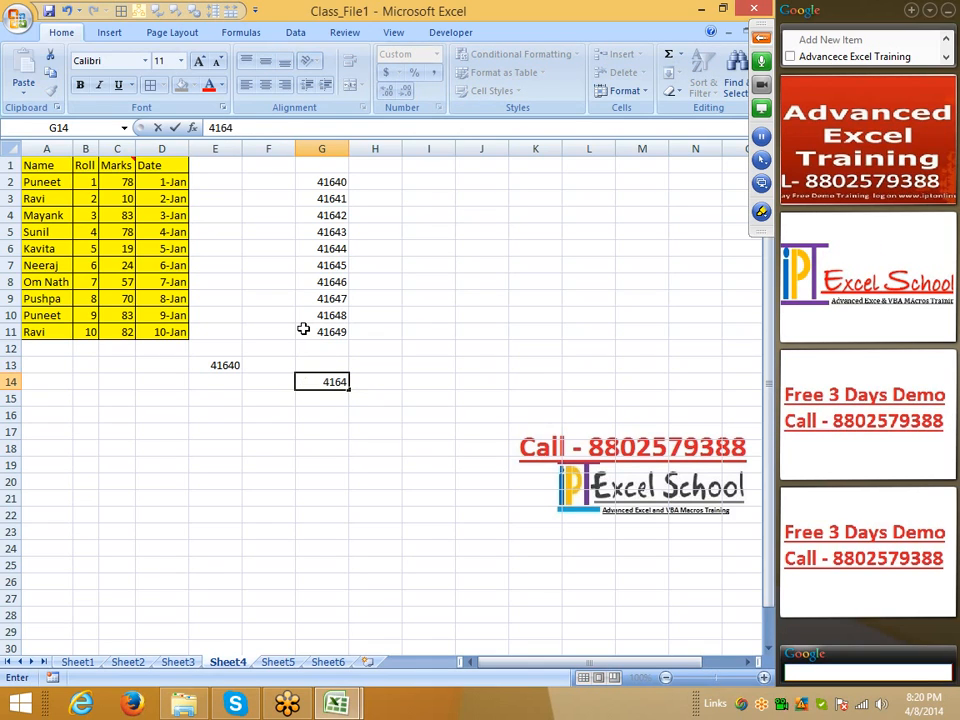
type("0")
key("Return")
key("Up")
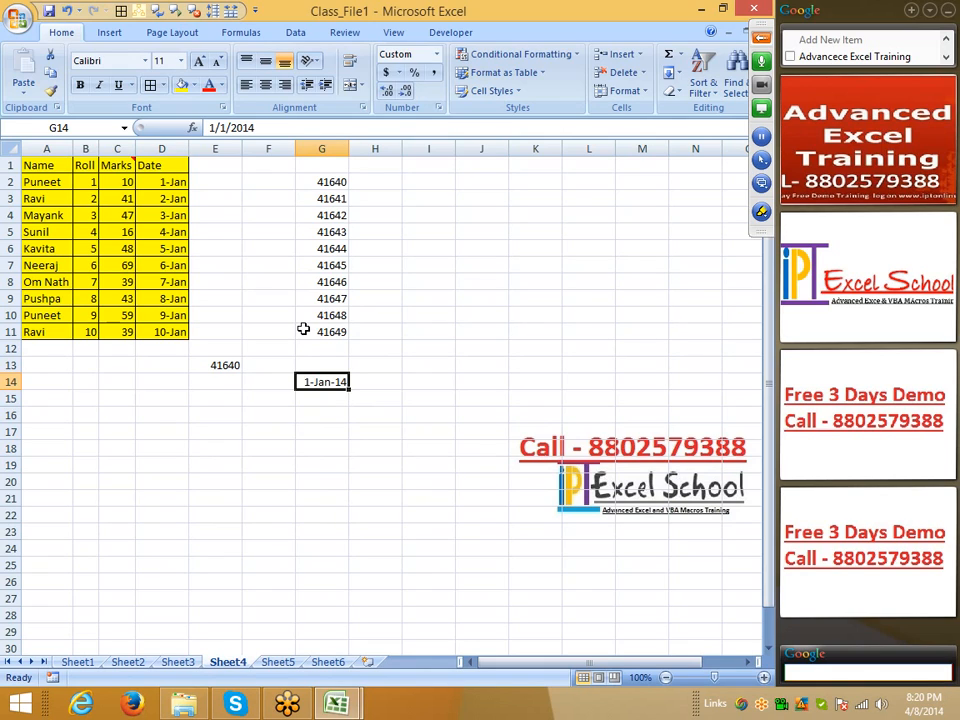
key("Delete")
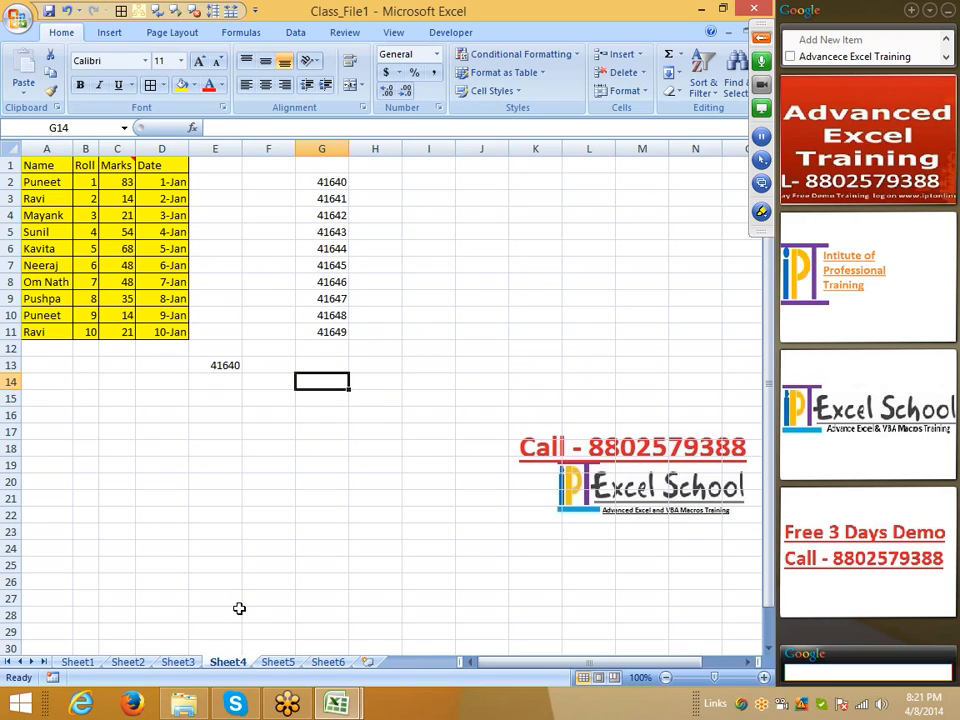
Examine the pasted date serial numbers in G2:G11
left_click_drag(321, 182, 320, 328)
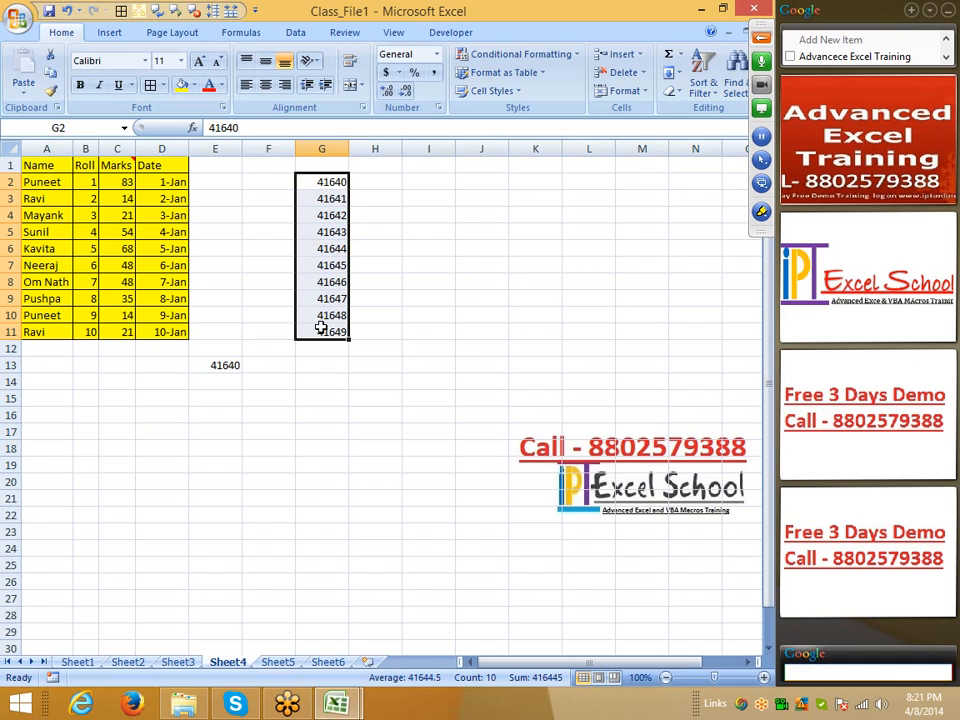
key("Down")
key("Down")
key("Down")
key("Down")
key("Down")
key("Down")
key("Down")
key("Down")
key("Down")
key("Down")
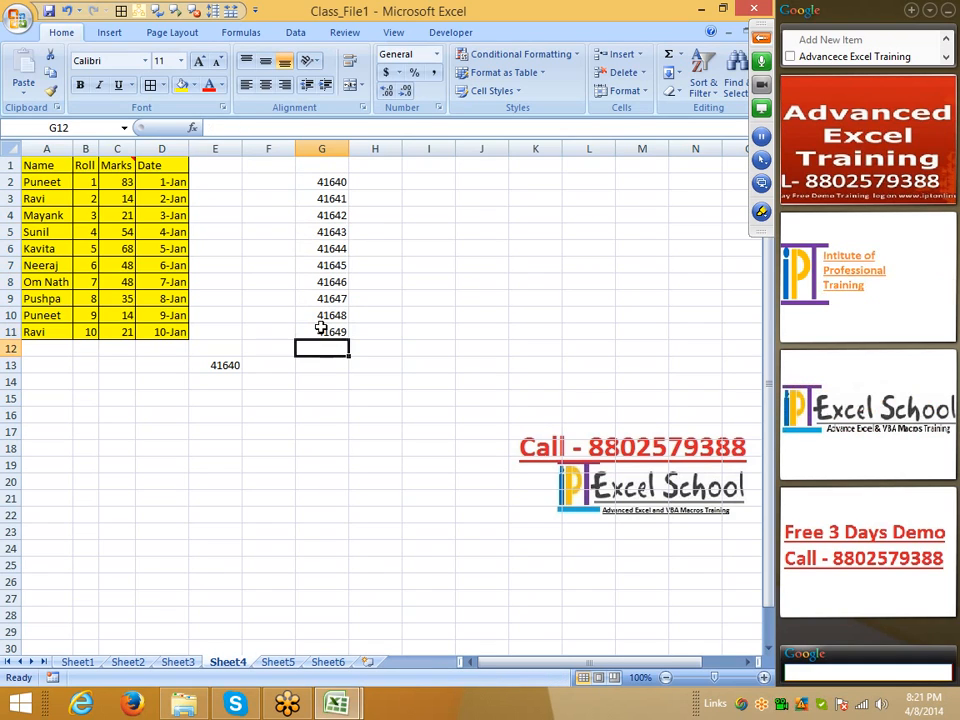
Enter the text 1S in D15 and 2S in E15
key("Left")
key("Left")
key("Down")
key("Down")
key("Down")
key("Left")
type("1")
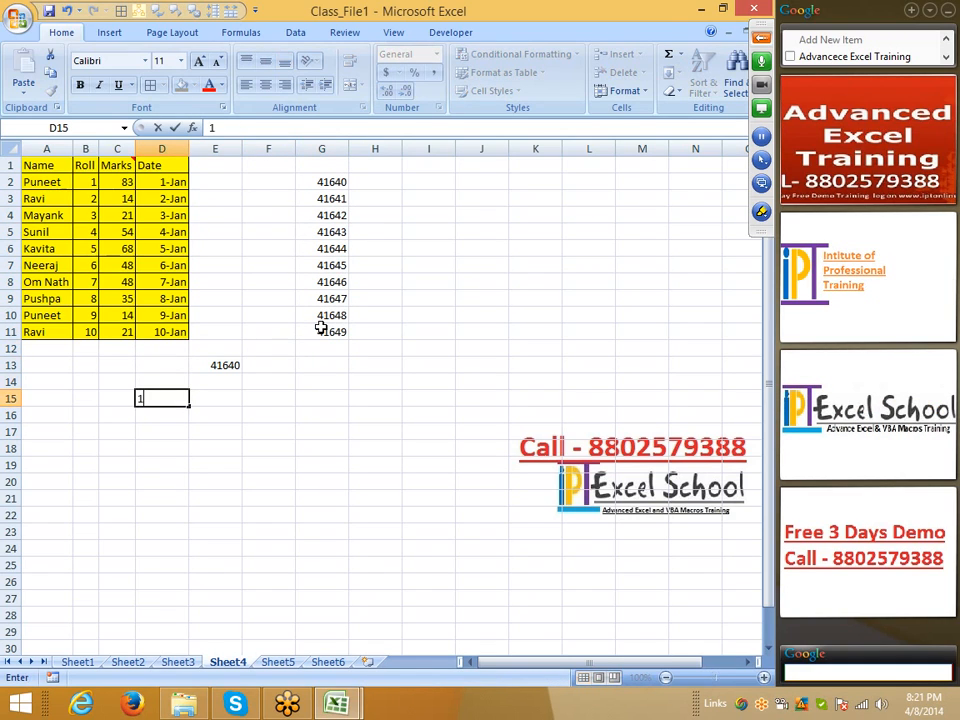
type("5")
key("Return")
key("Right")
key("Up")
type("2")
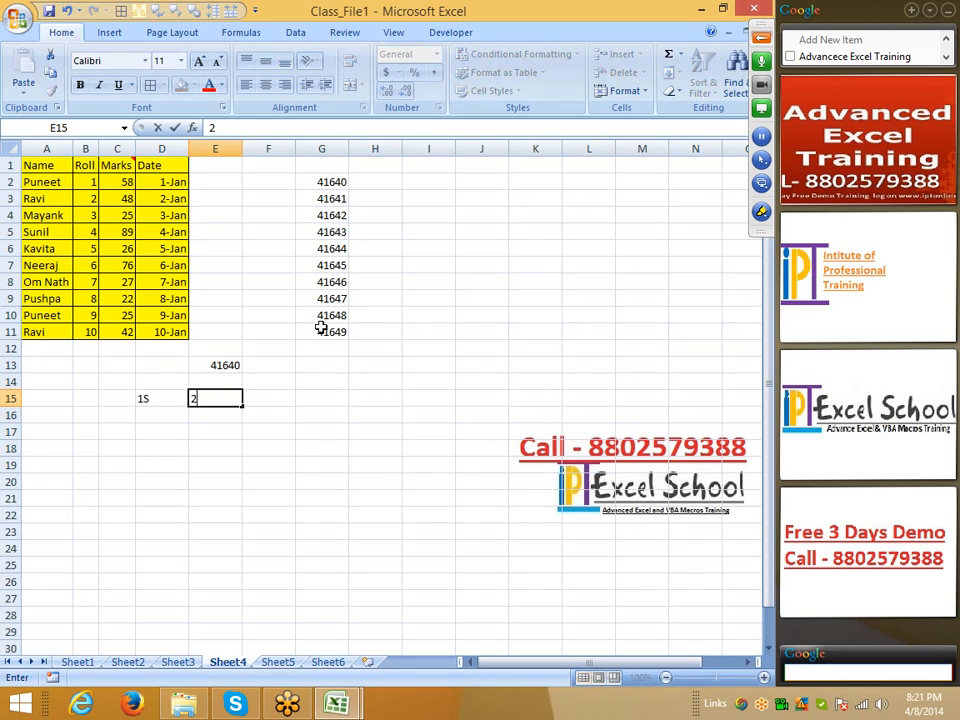
type("5")
key("Return")
key("Right")
key("Up")
type("=")
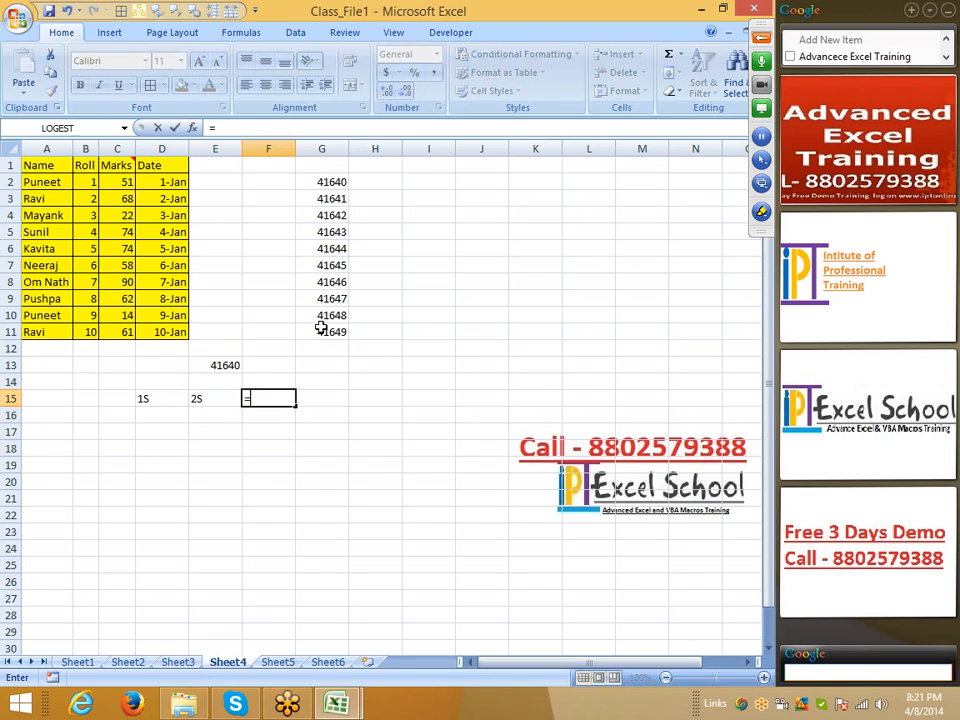
key("Left")
type("-E15")
key("Left")
key("Left")
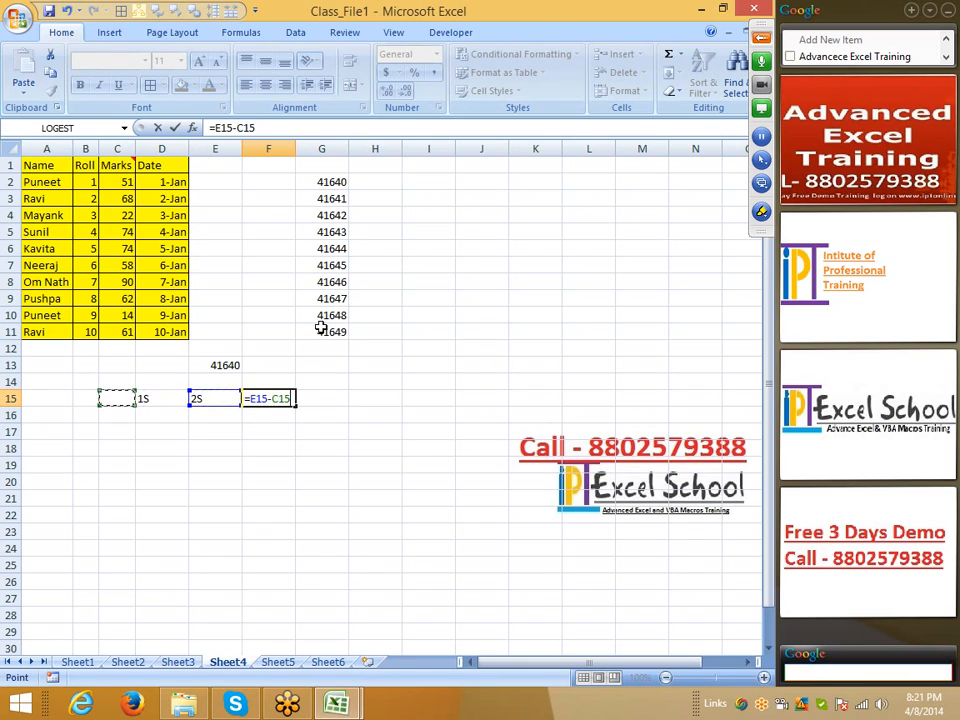
key("Right")
key("Escape")
key("Up")
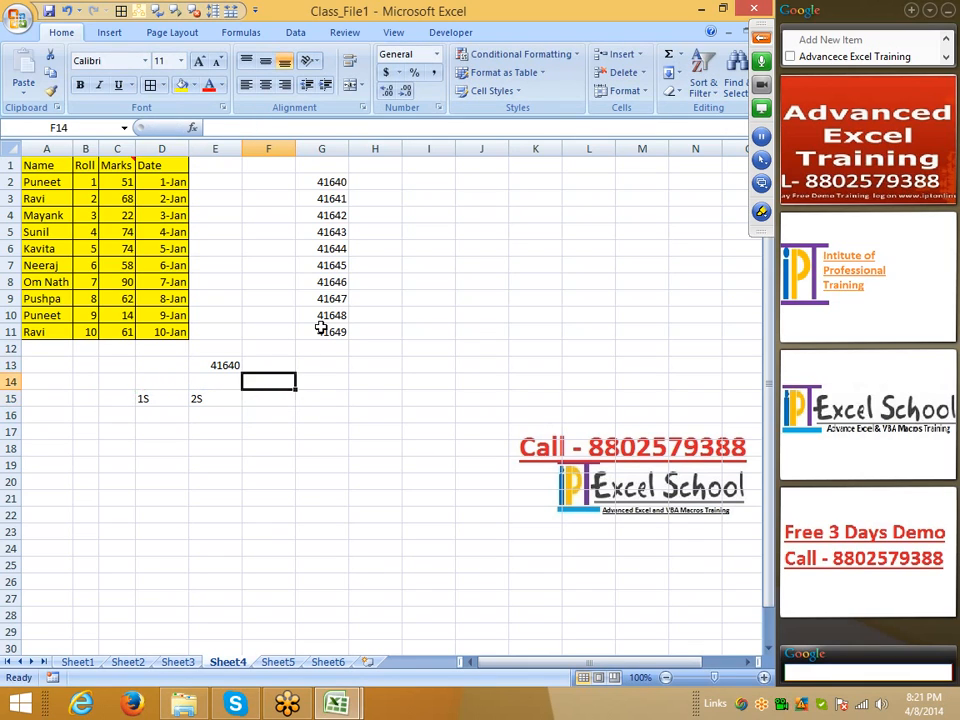
key("Left")
key("Left")
key("Up")
key("Up")
key("Up")
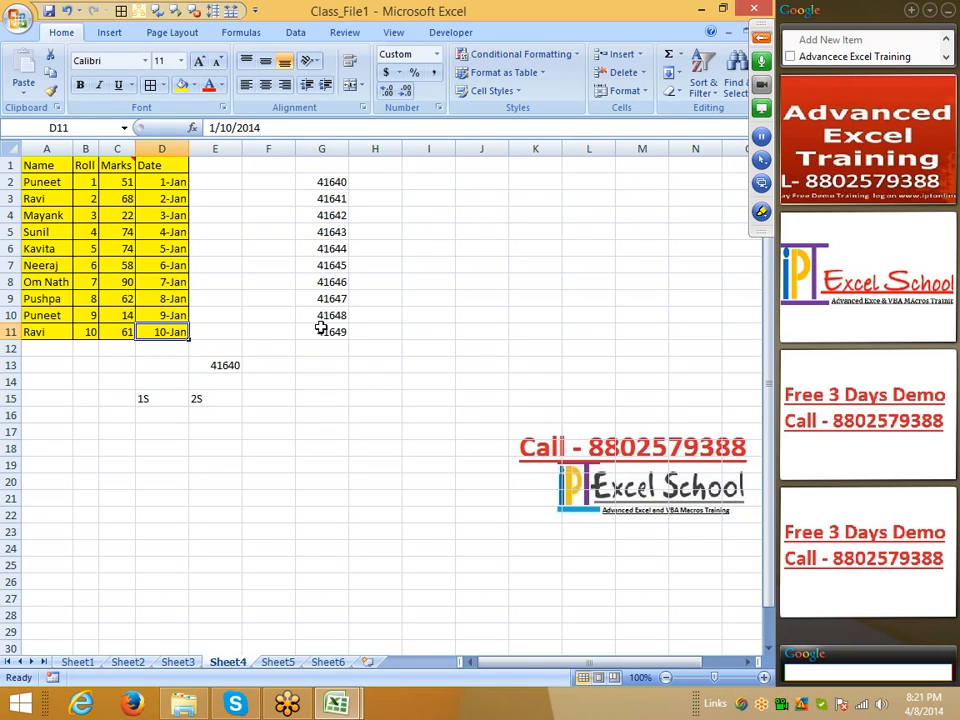
key("Right")
key("Right")
key("Right")
key("Down")
key("Down")
key("Down")
key("Down")
key("Down")
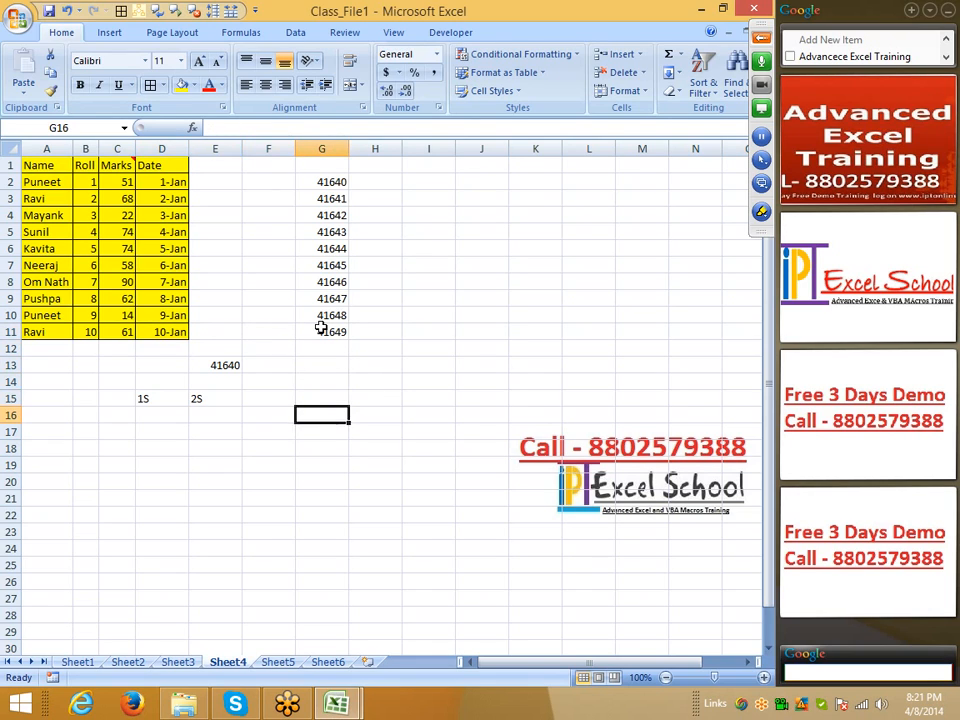
Enter the date 1/1 in cell F16
key("Left")
type("1/1")
key("Tab")
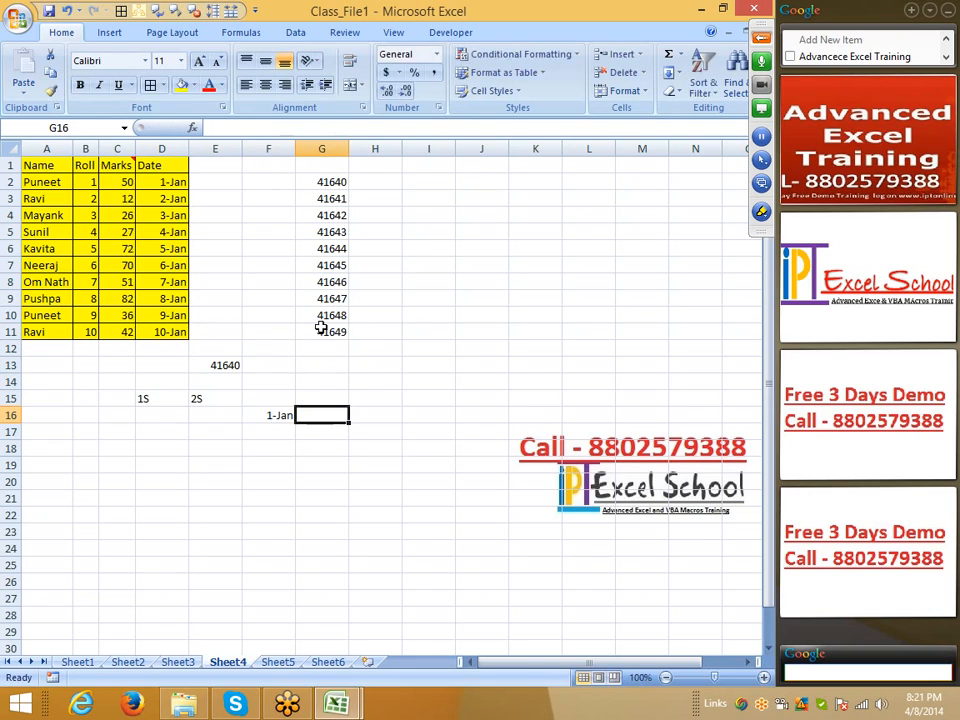
Enter the current date 4/8/2014 in G16 and remove the stray characters in front of it
type(":`")
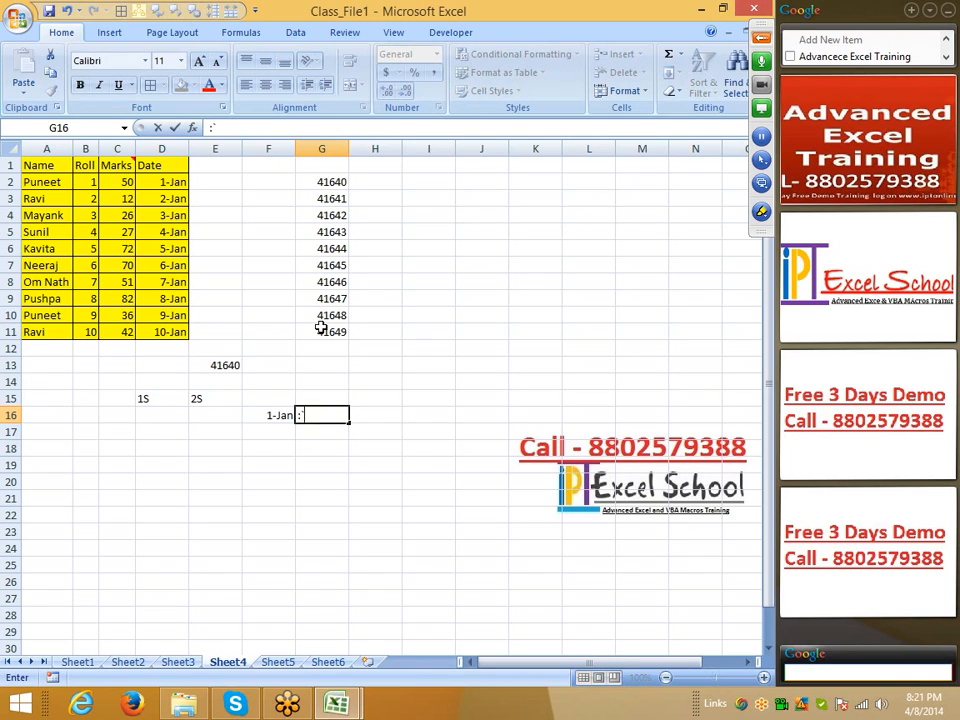
key("ctrl+semicolon")
key("Return")
key("Up")
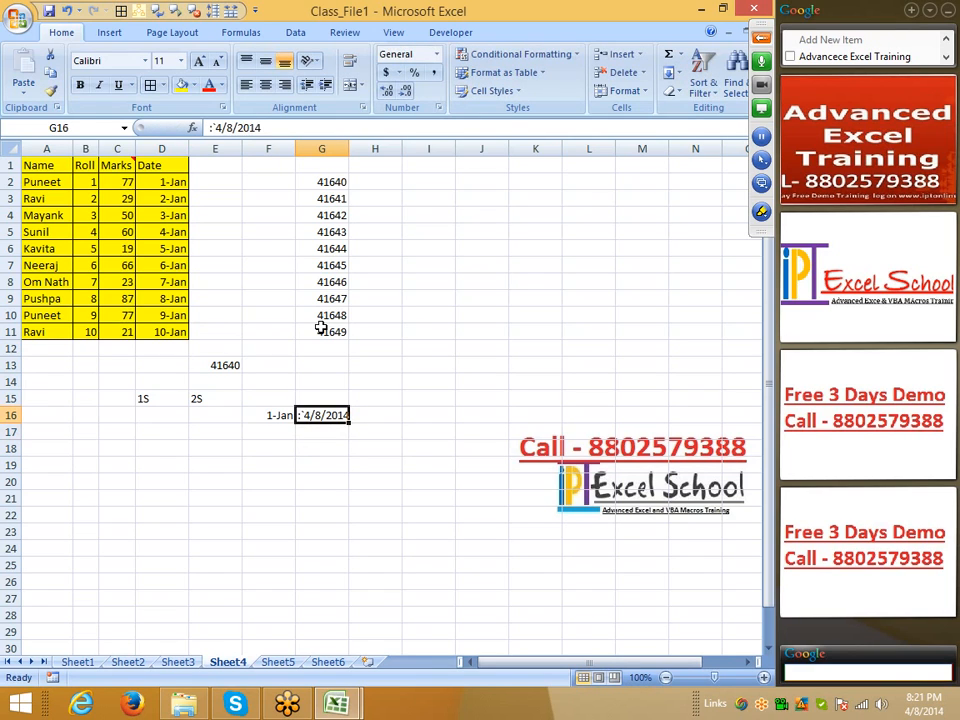
left_click(218, 125)
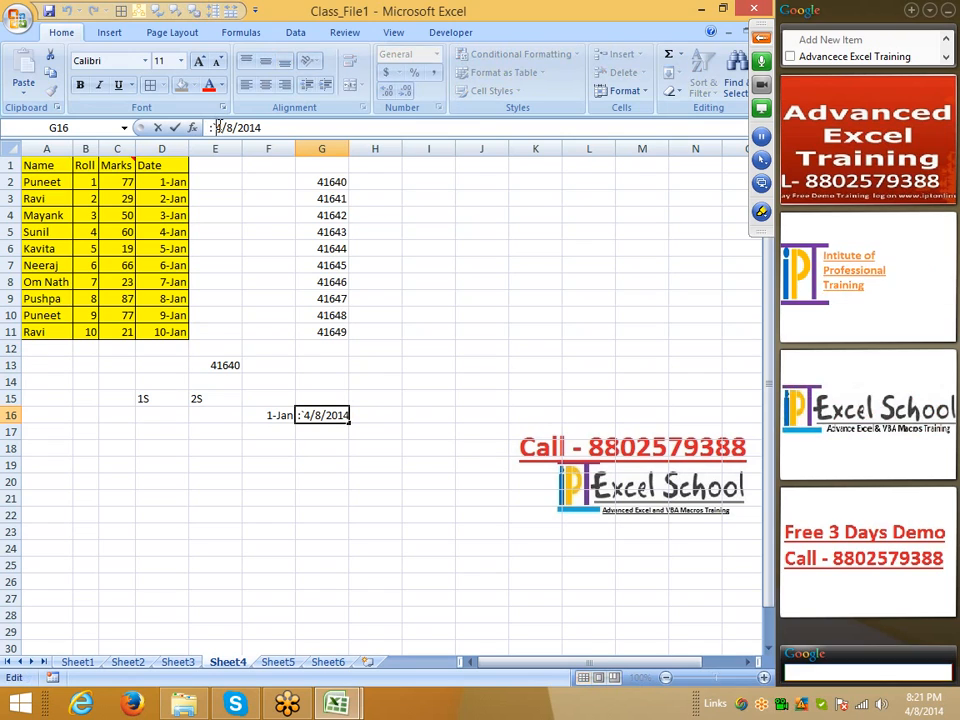
key("BackSpace")
key("BackSpace")
key("Return")
Calculate the number of days between the two dates in H16 with the formula =G16-F16
key("Right")
key("Up")
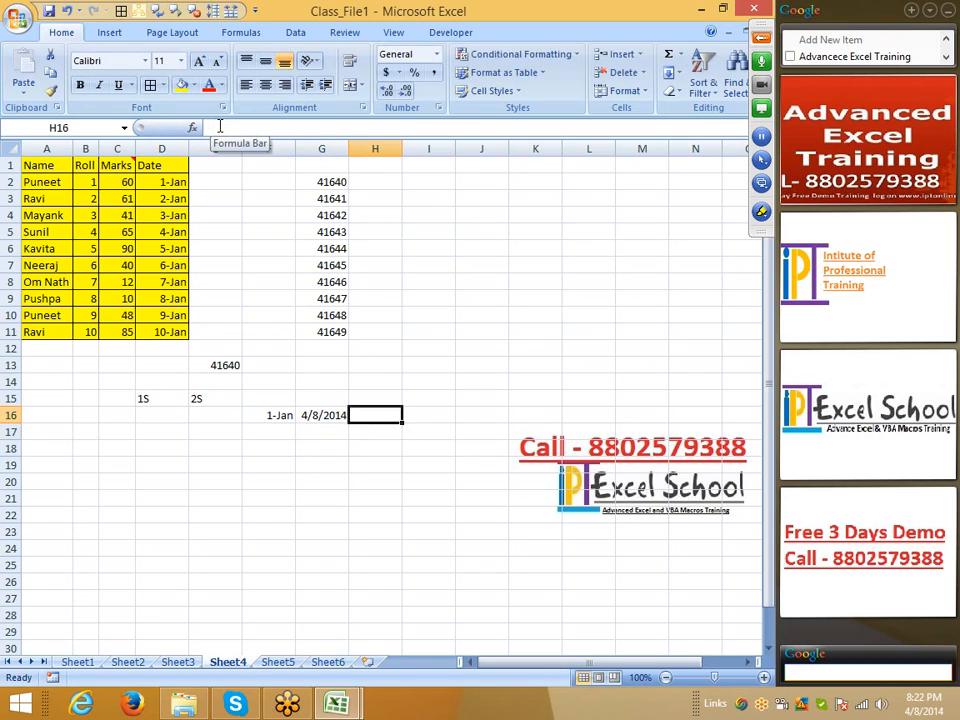
type("=")
key("Left")
type("-")
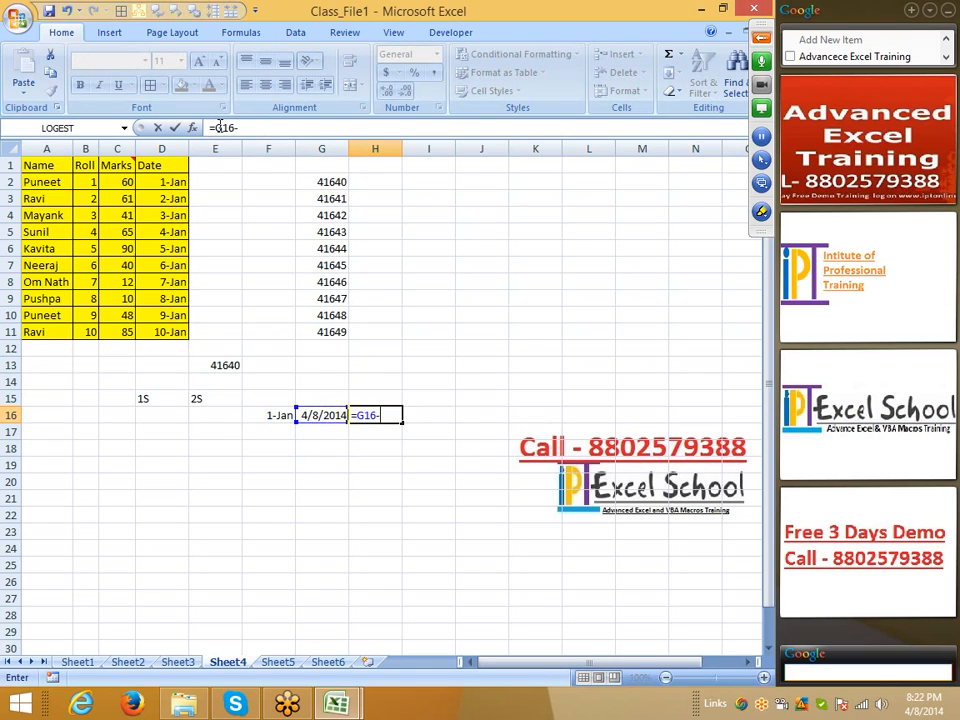
key("Left")
key("Left")
key("Return")
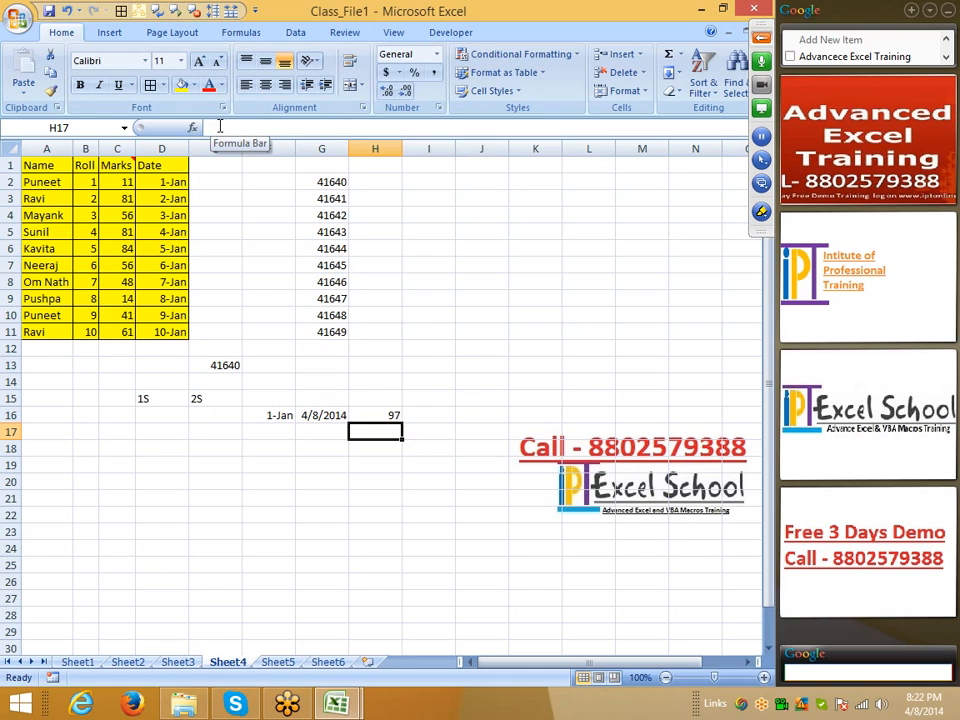
key("Up")
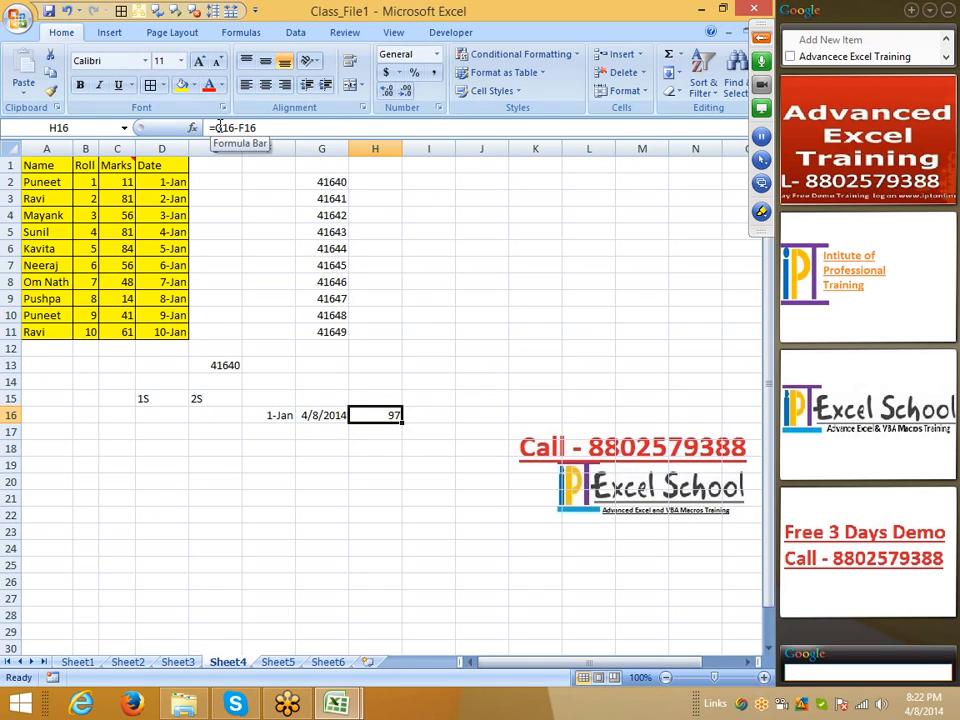
Apply the General number format to F16 and G16 and check the difference formula in H16
left_click(157, 215)
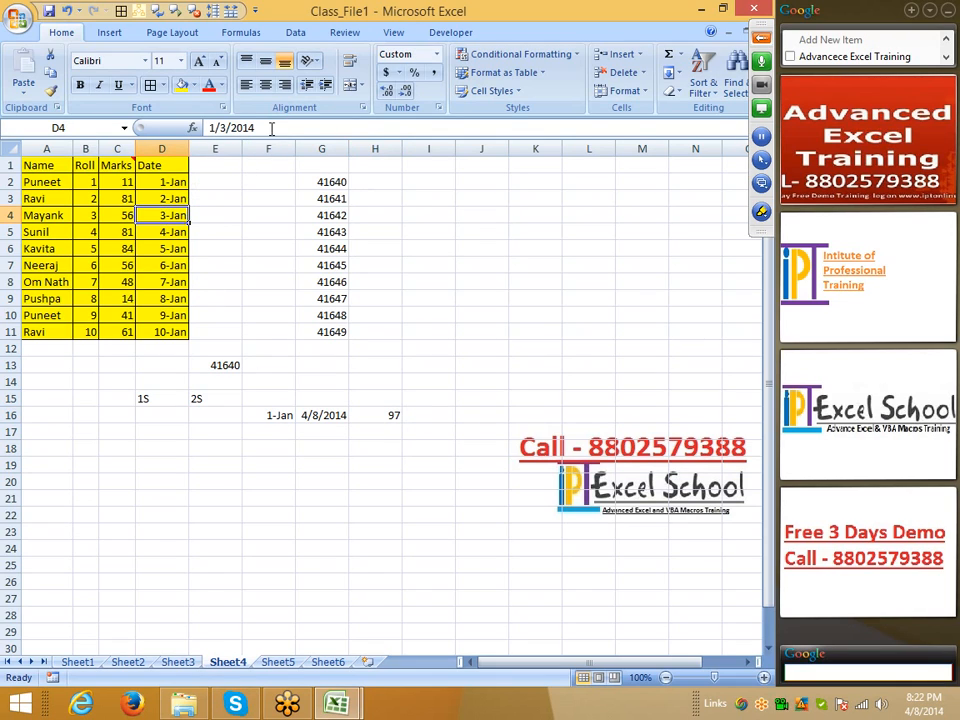
left_click(259, 415)
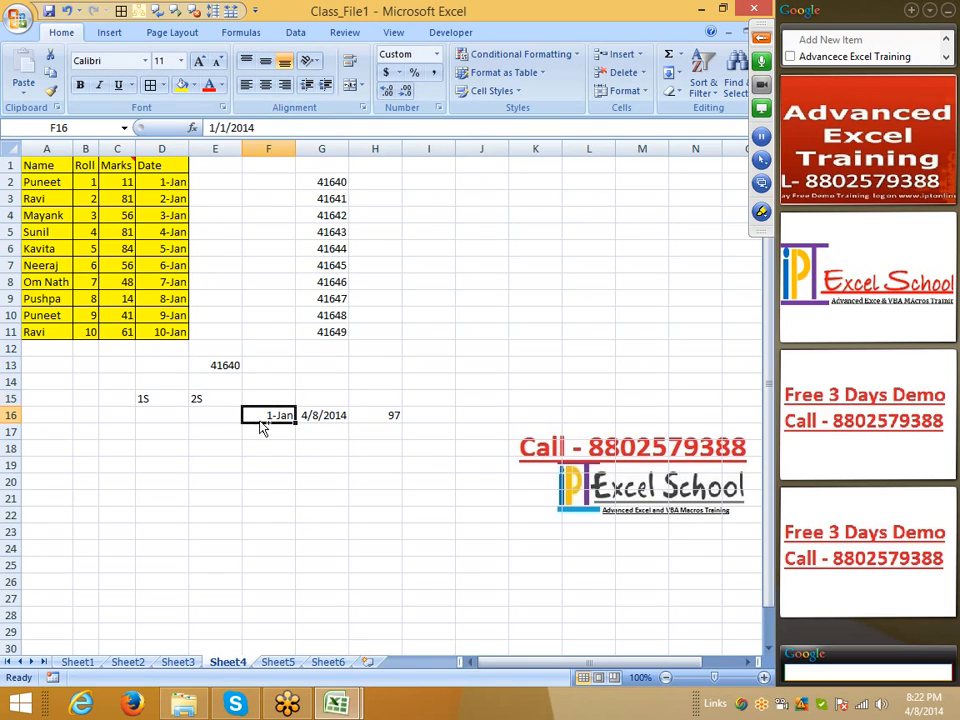
key("ctrl+shift+grave")
left_click(313, 419)
key("ctrl+shift+grave")
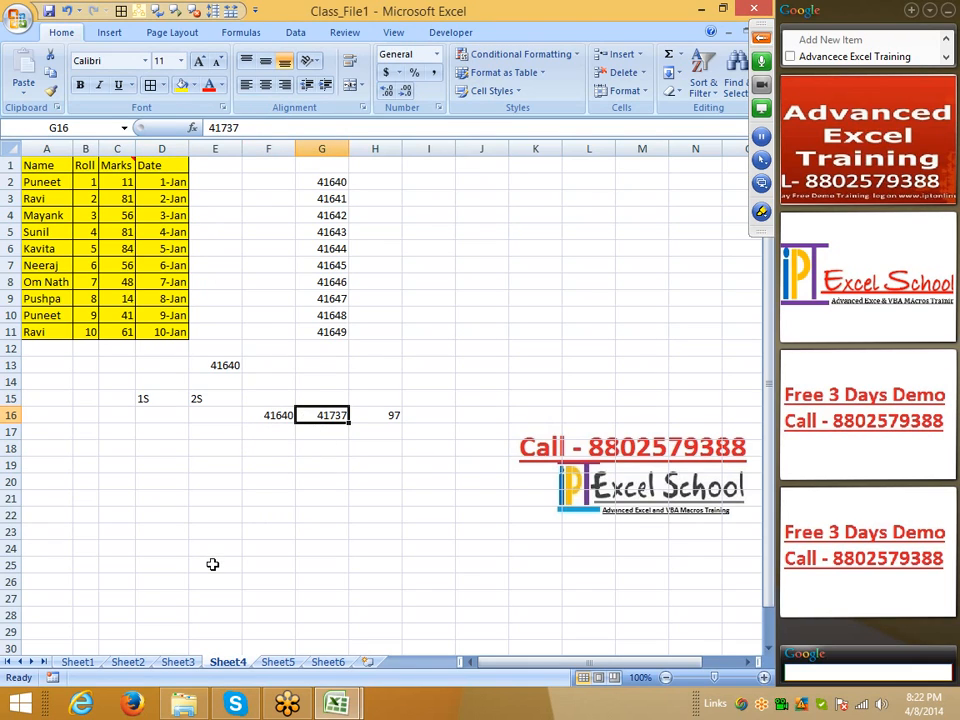
left_click(375, 427)
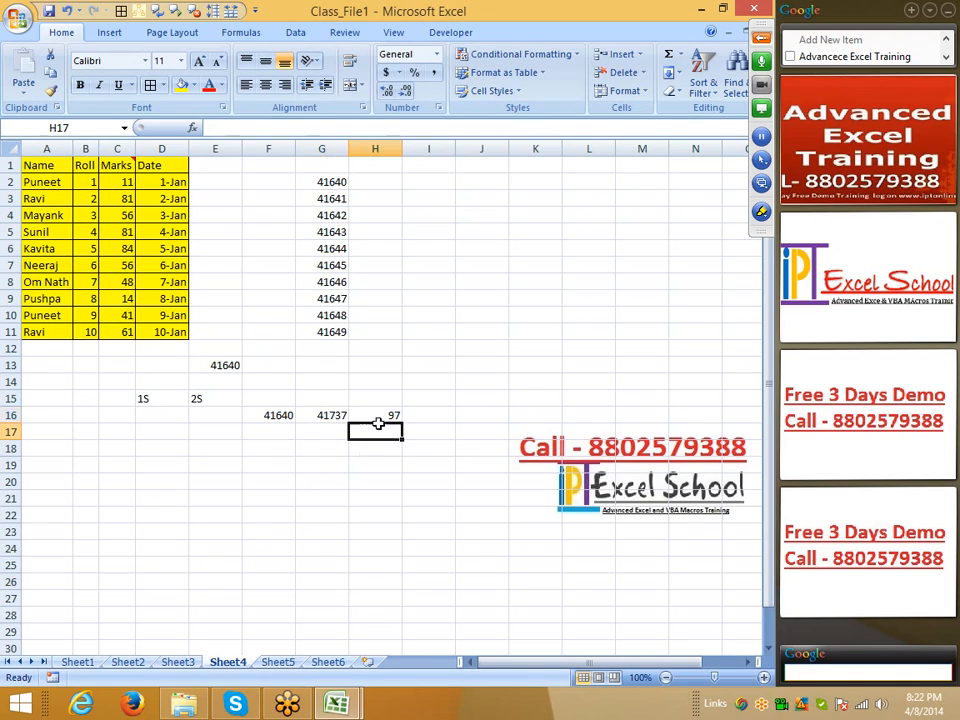
left_click(379, 417)
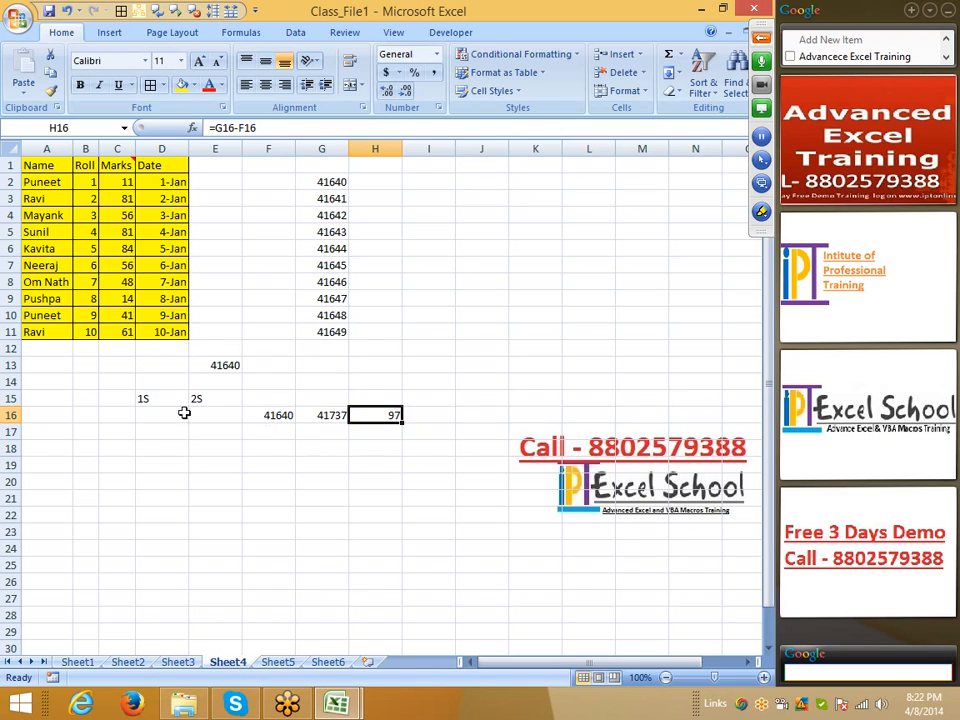
Clear the contents of the practice cells in C13:H18
left_click_drag(117, 365, 397, 457)
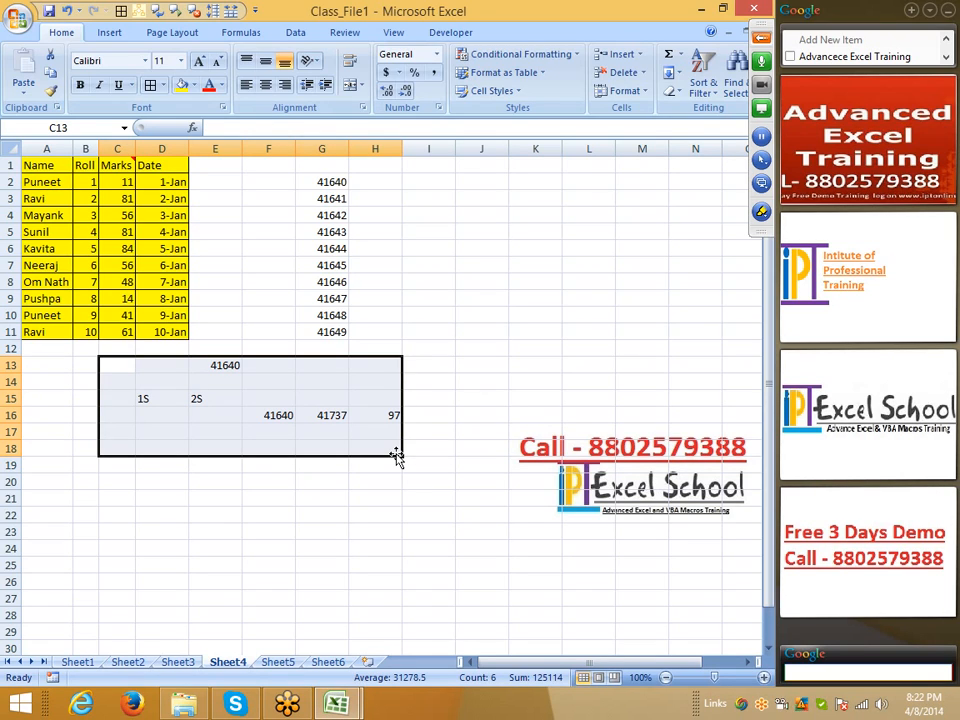
key("Delete")
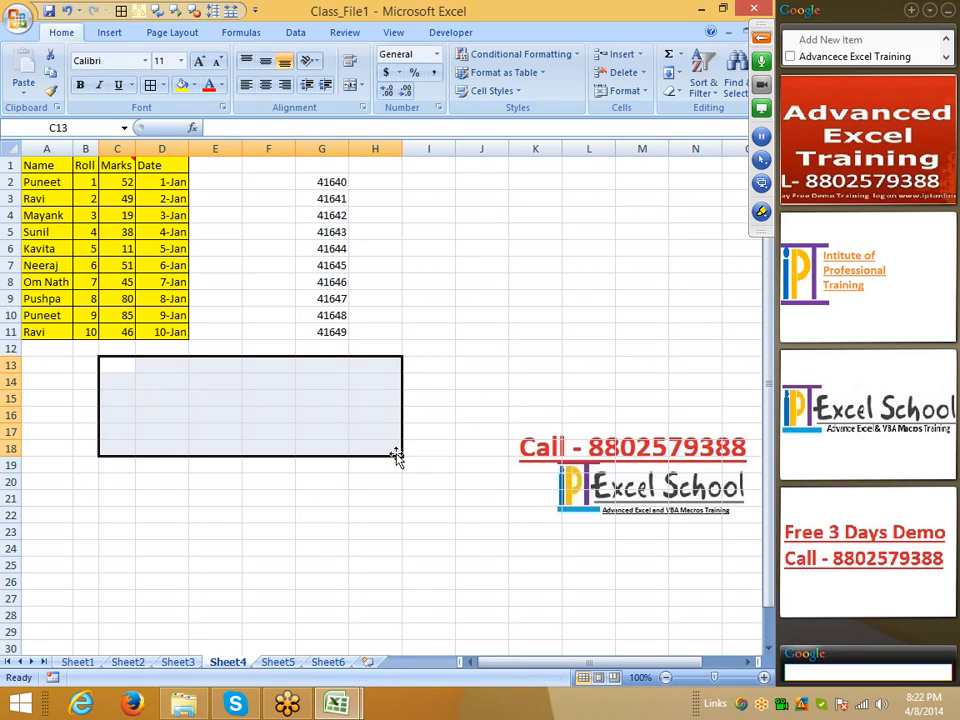
left_click(340, 467)
left_click(304, 514)
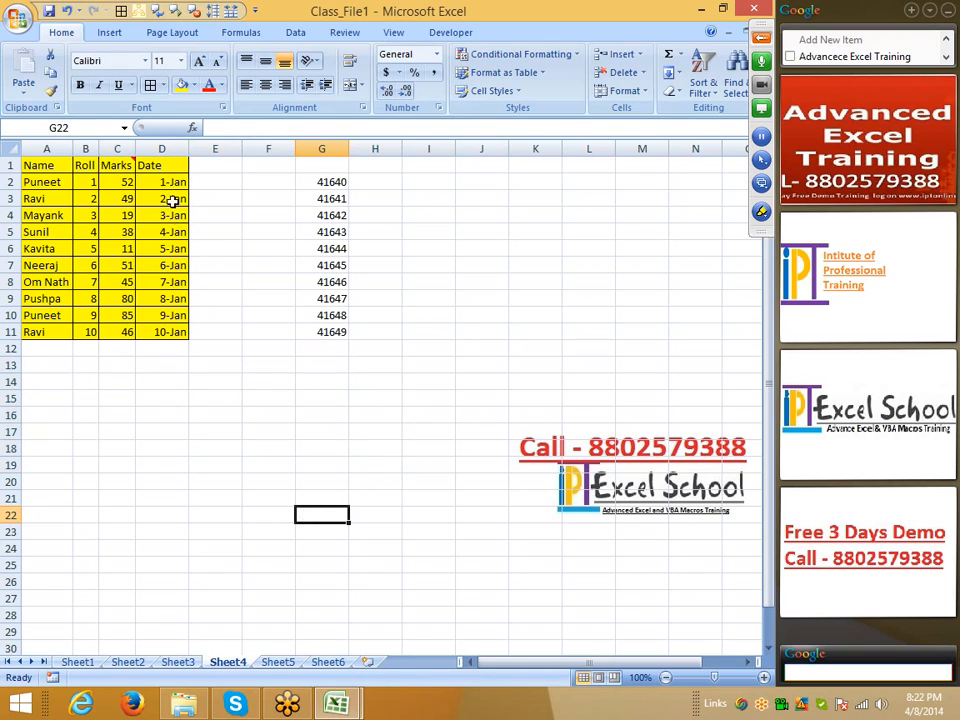
Copy the dates in D2:D11 and set Paste Special for H2 to Values and number formats
left_click_drag(165, 183, 170, 329)
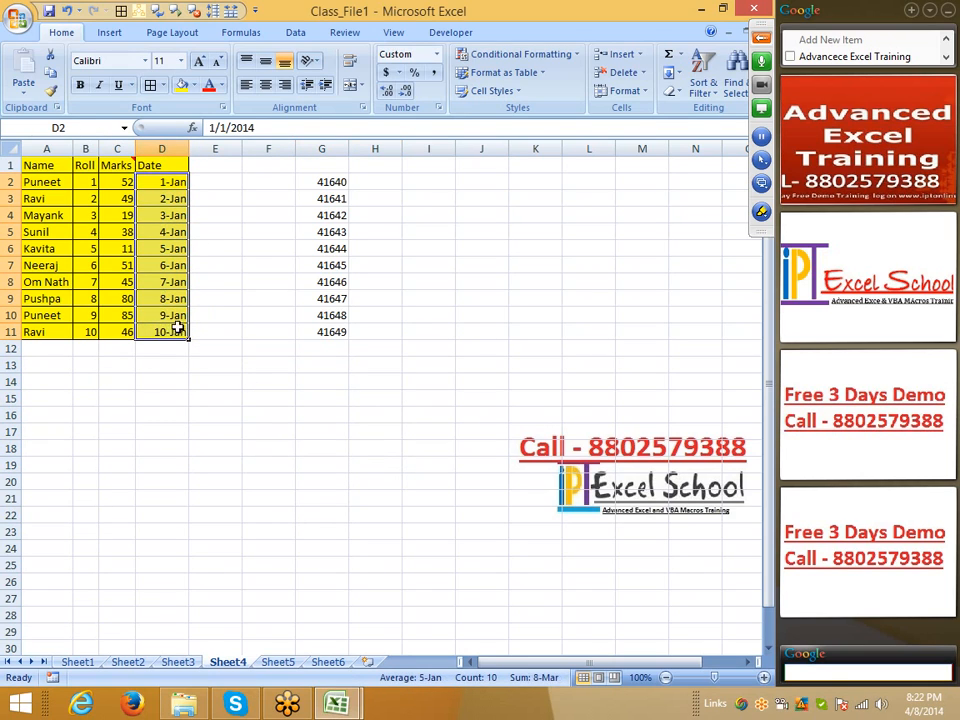
key("ctrl+c")
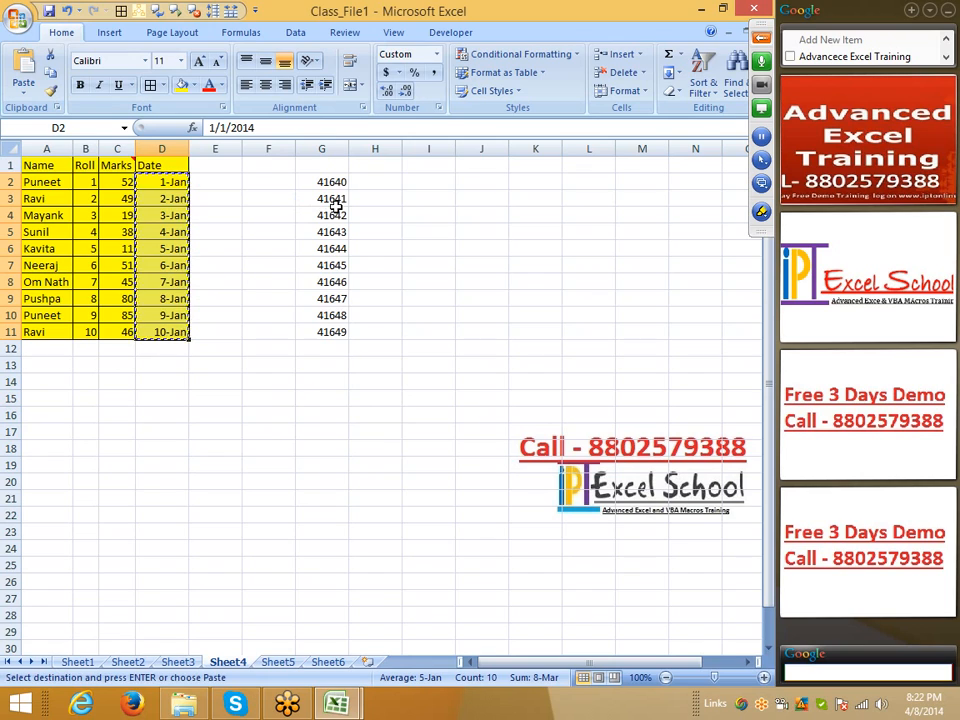
left_click_drag(324, 181, 304, 327)
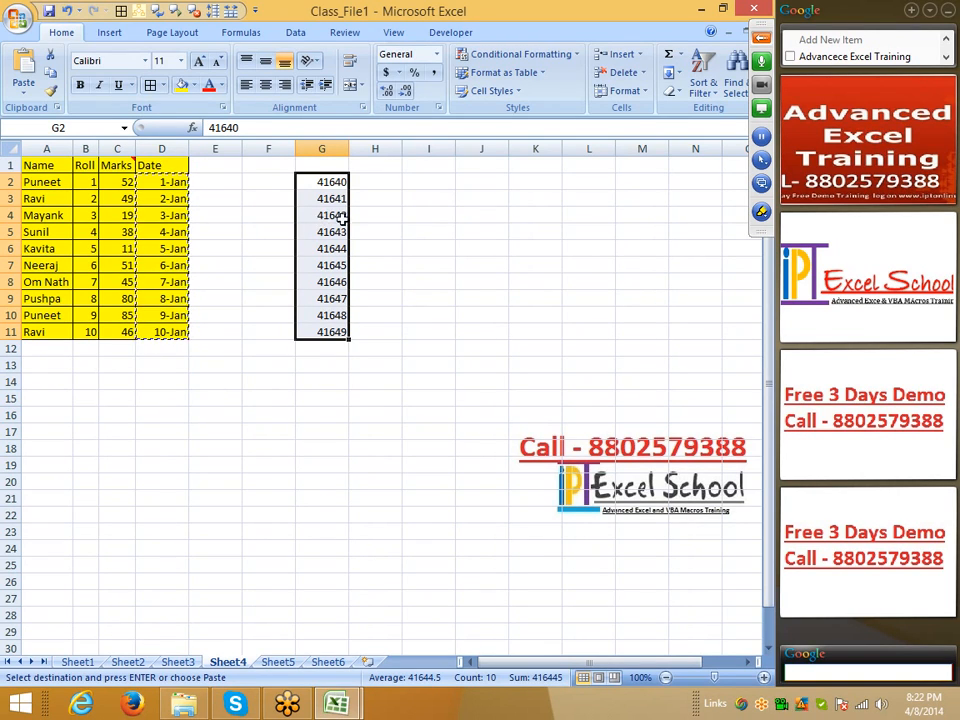
left_click(385, 184)
right_click(386, 183)
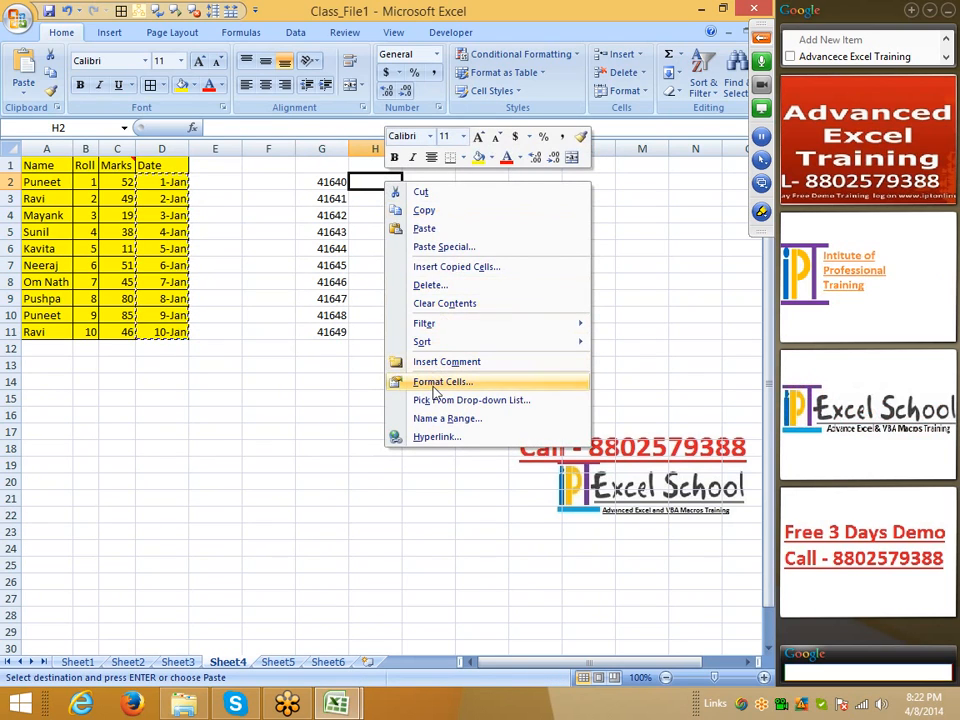
left_click(440, 247)
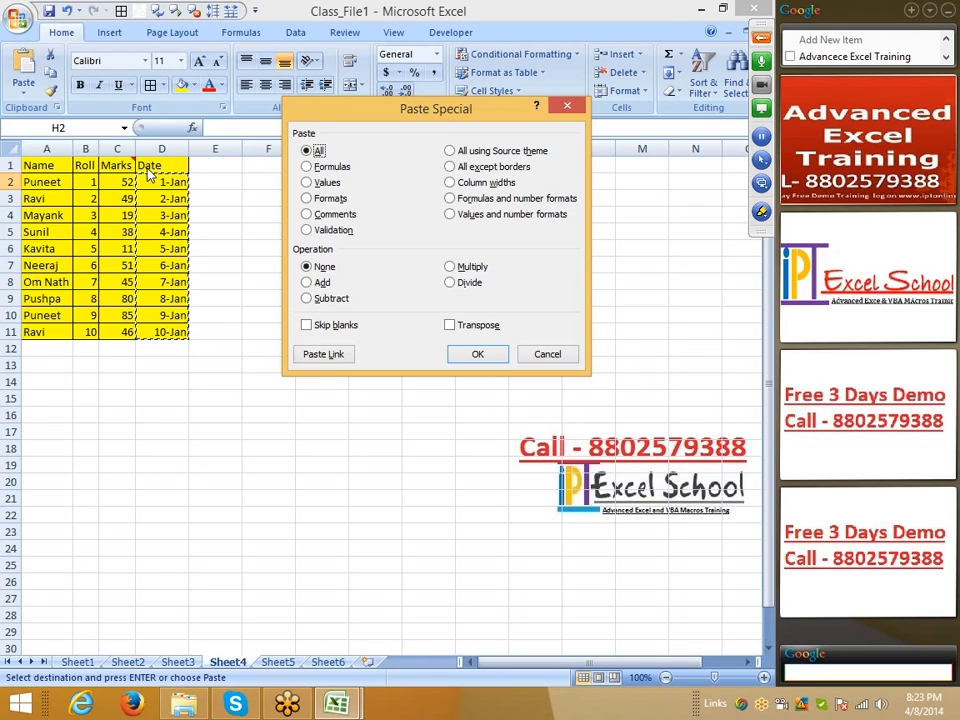
left_click(470, 214)
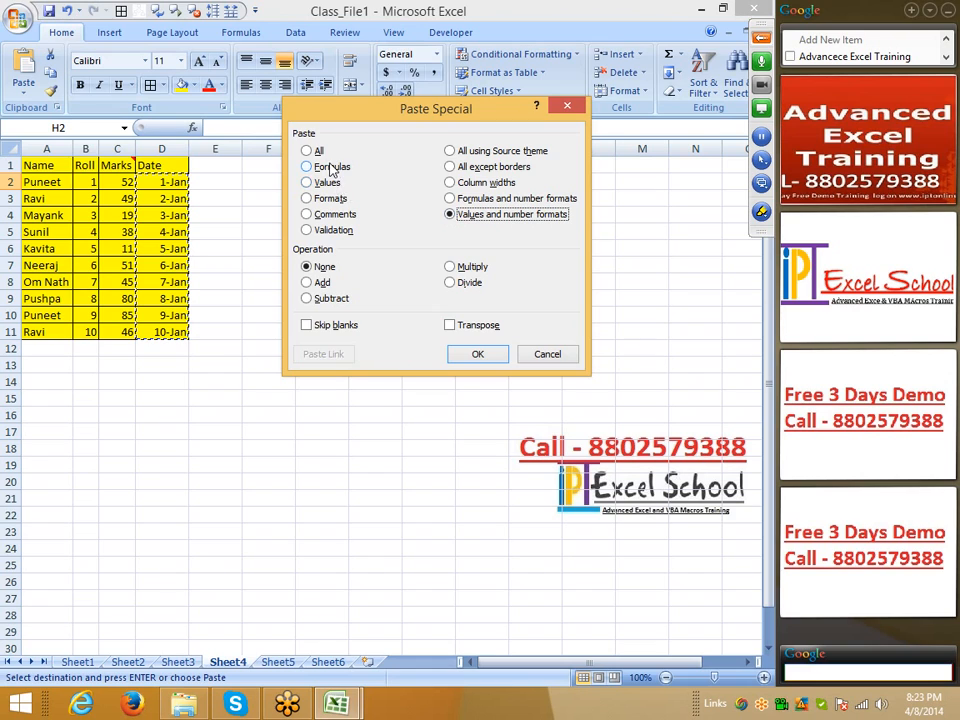
Mark the Formulas and Values options with the pen and circle the two number formats options, then return to non-drawing mode
left_click(763, 216)
left_click(735, 250)
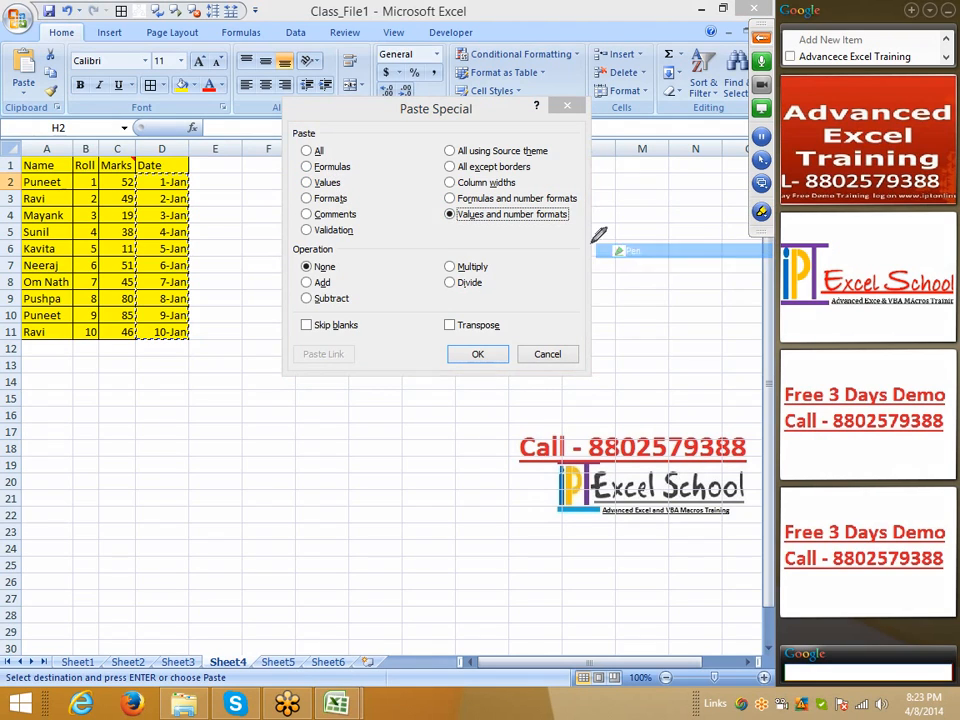
mouse_move(340, 163)
left_mouse_down()
mouse_move(363, 170)
mouse_move(346, 186)
left_mouse_up()
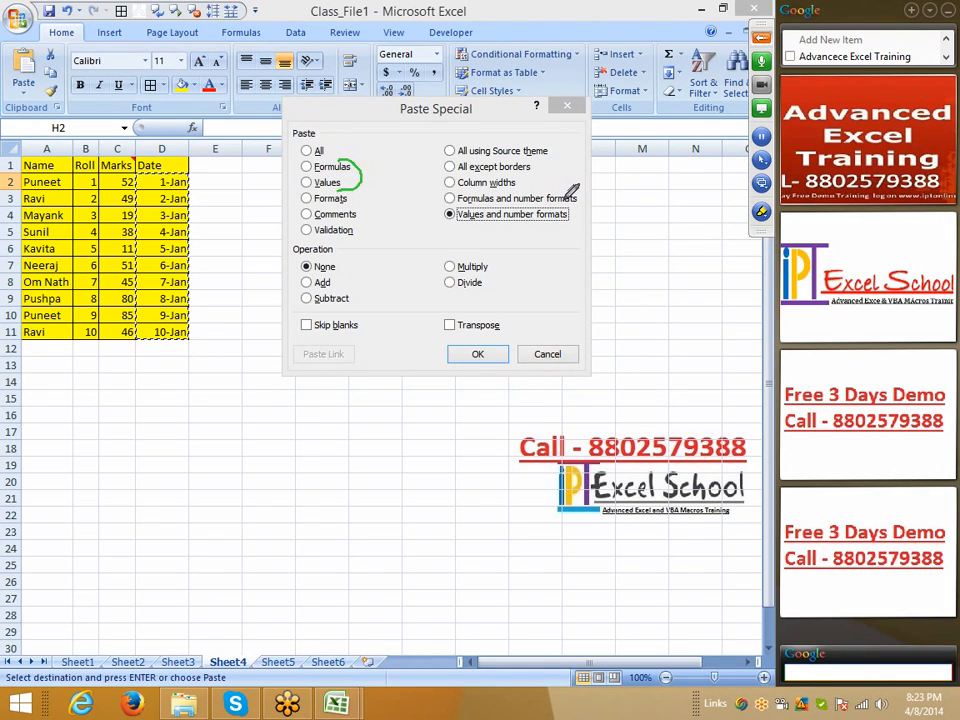
mouse_move(565, 195)
left_mouse_down()
mouse_move(590, 197)
mouse_move(588, 215)
mouse_move(500, 238)
mouse_move(432, 208)
mouse_move(488, 176)
left_mouse_up()
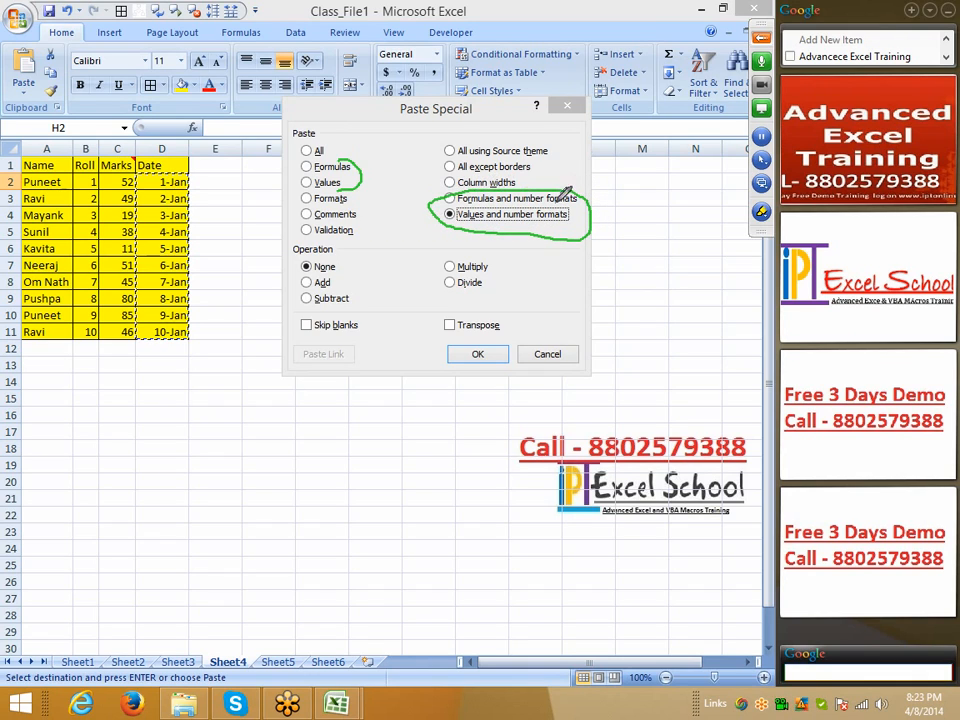
right_click(465, 241)
left_click(520, 269)
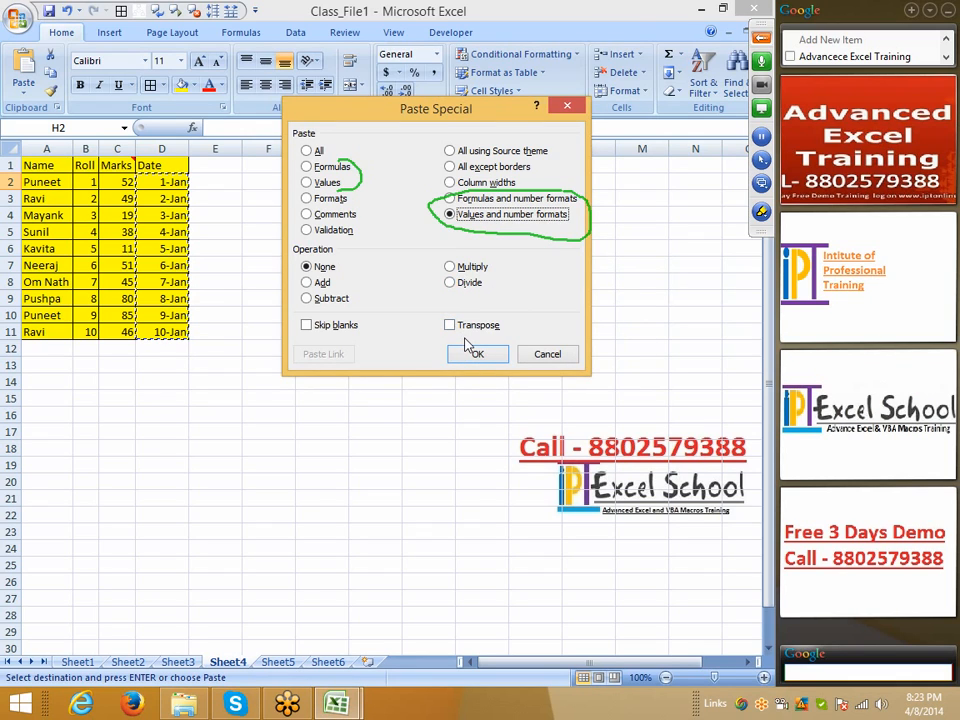
Paste the copied dates at H2 with the chosen option and erase all pen drawings
left_click(476, 354)
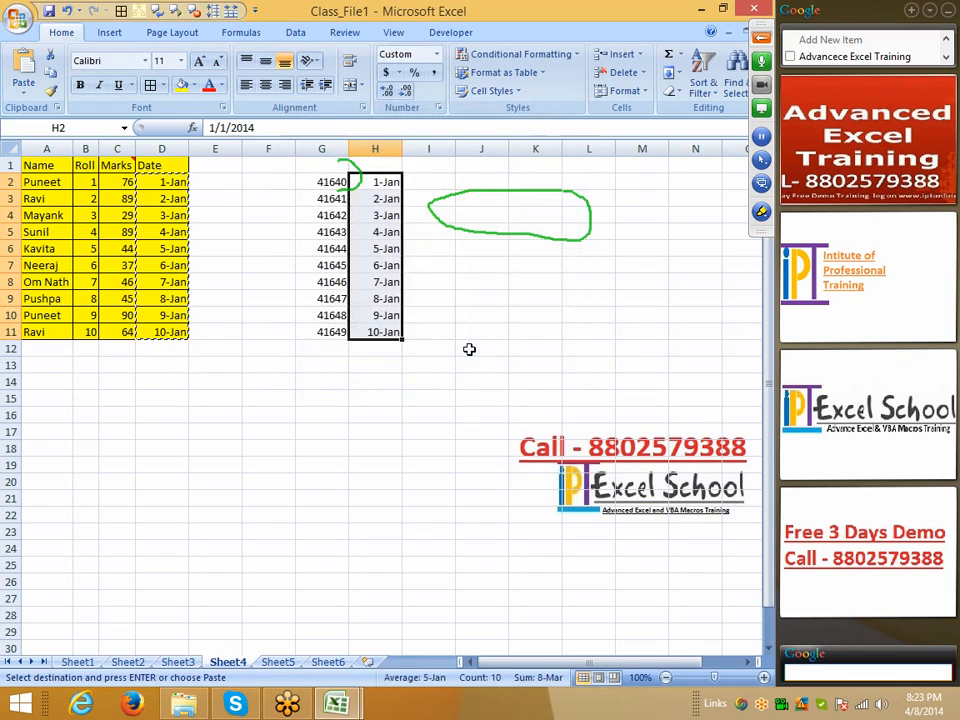
left_click(762, 218)
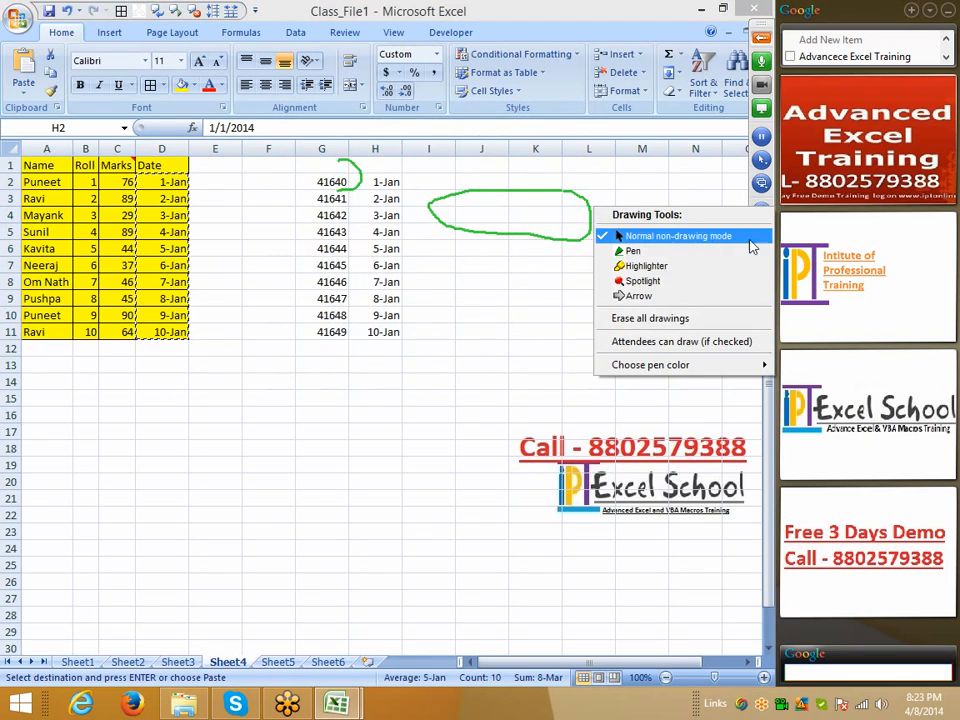
left_click(672, 319)
left_click(539, 261)
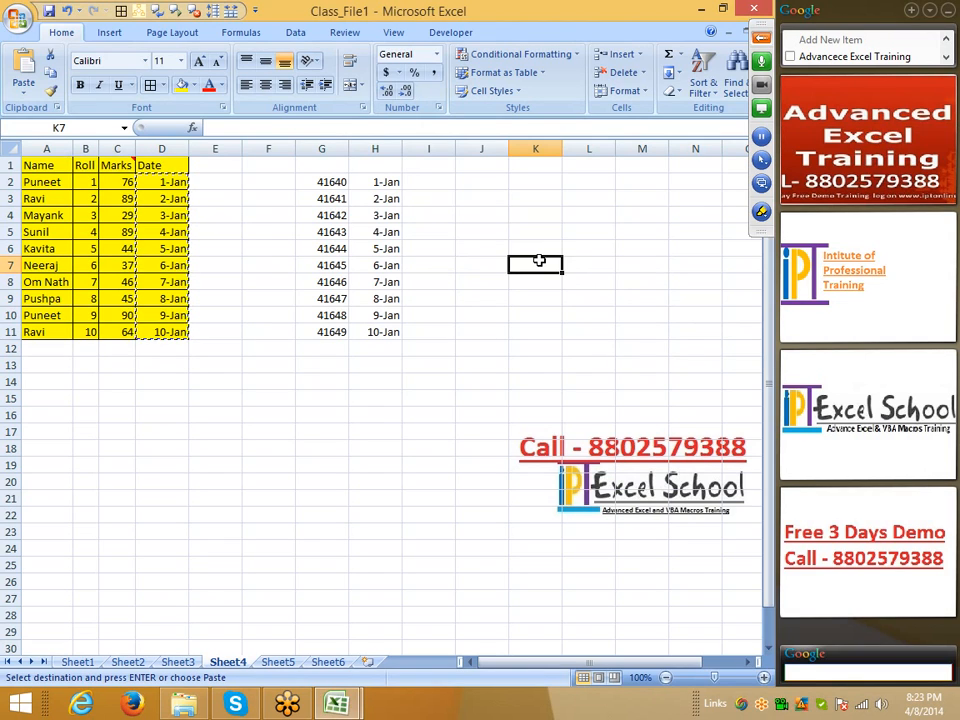
Clear the pasted serial numbers and dates in G1:I12
left_click_drag(315, 163, 403, 341)
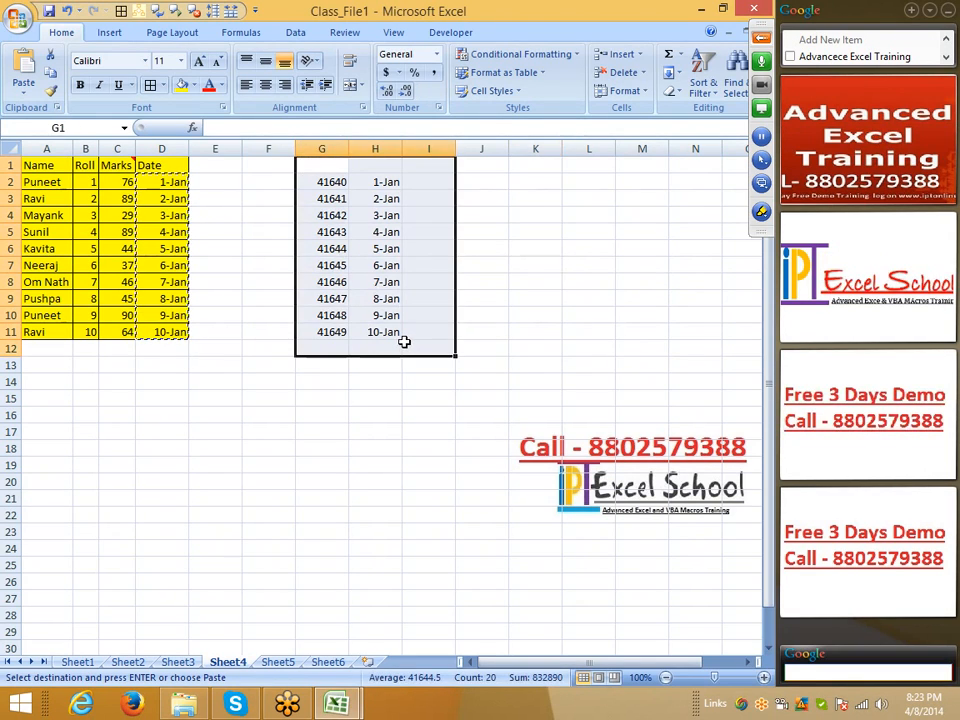
key("Delete")
left_click(259, 336)
left_click(268, 300)
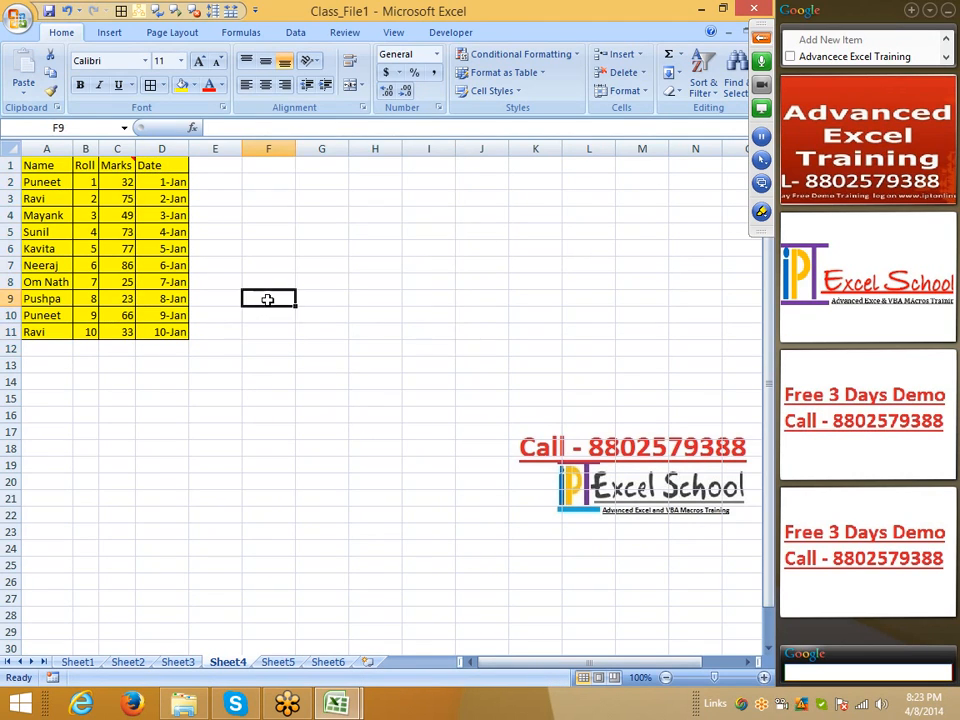
Enter 20 in G6 and 25 in H6, and apply the General number format to H6
left_click(297, 252)
type("2")
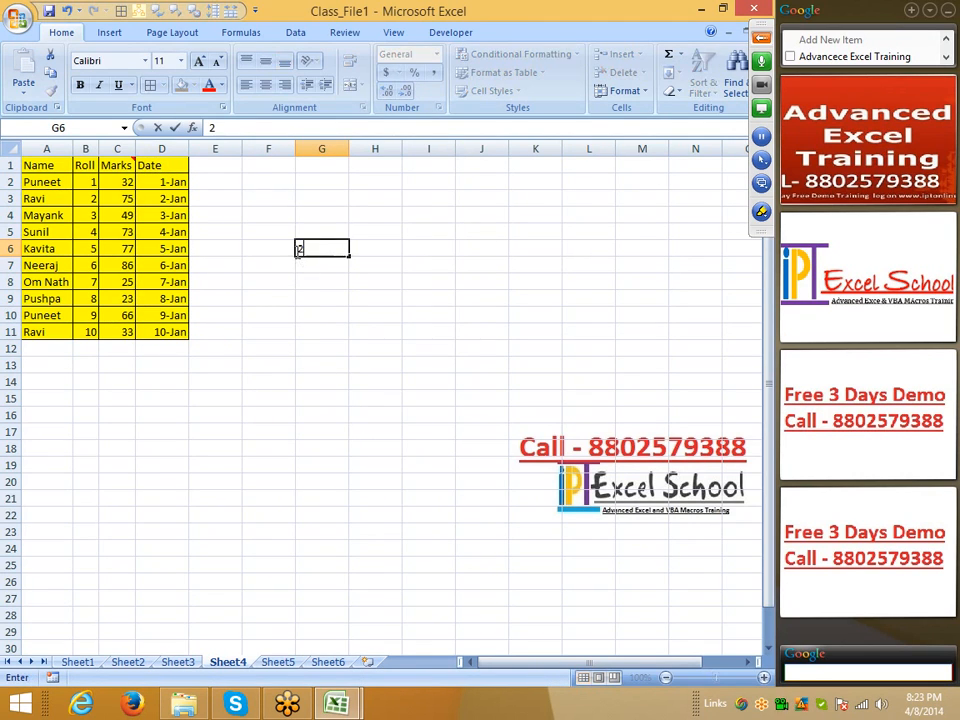
type("0")
key("Tab")
type("25")
key("Tab")
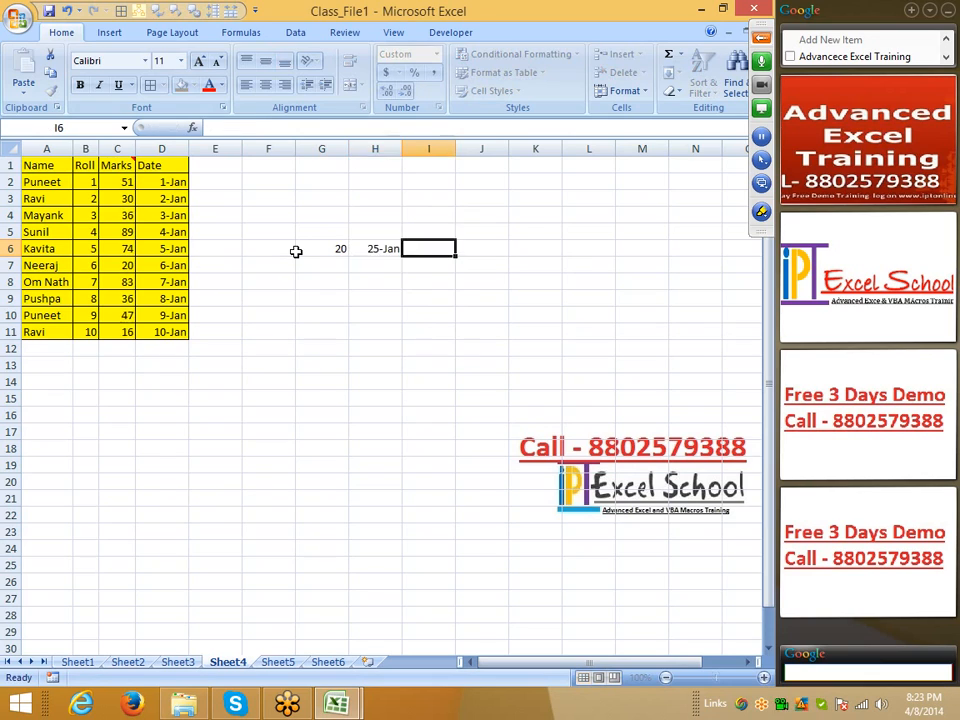
key("Left")
key("ctrl+shift+asciitilde")
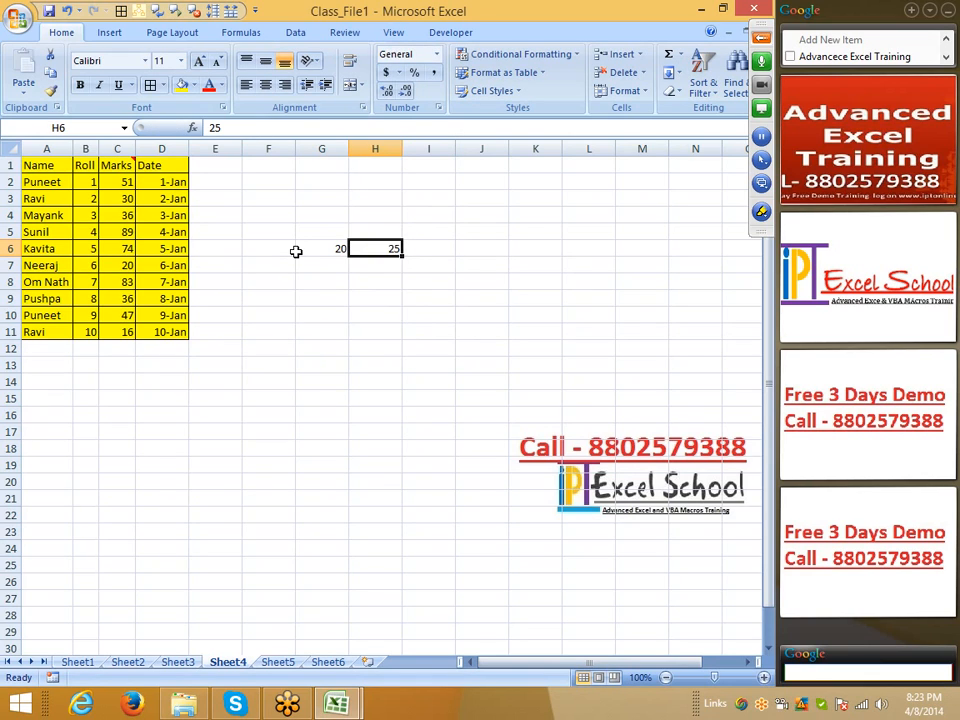
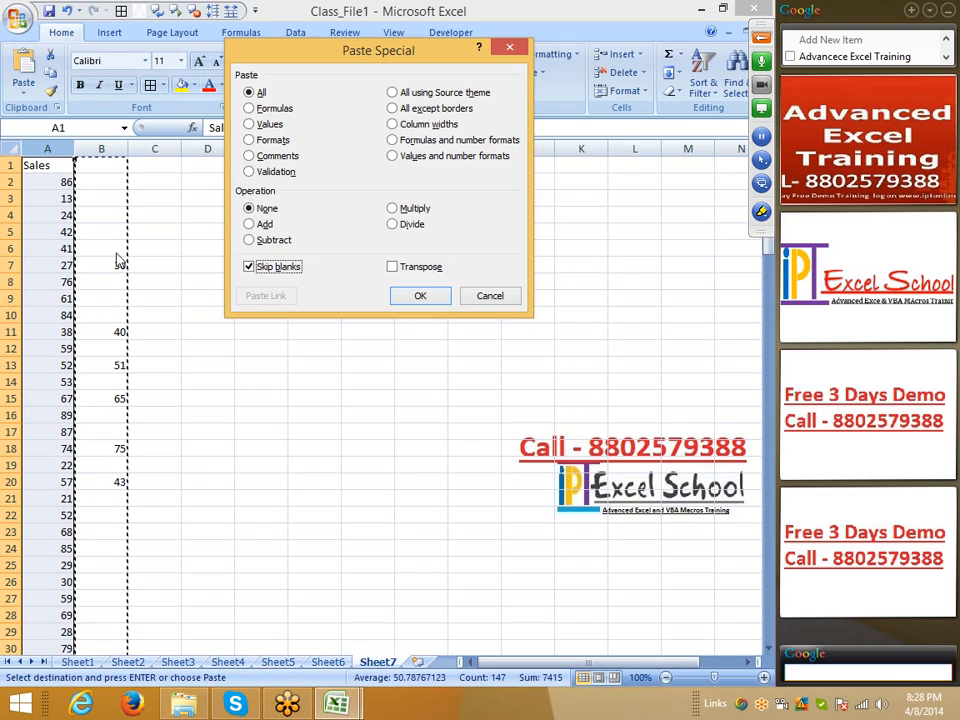
Paste the copied column B over the Sales column A with Skip blanks enabled, and end the copy mode
left_click(255, 268)
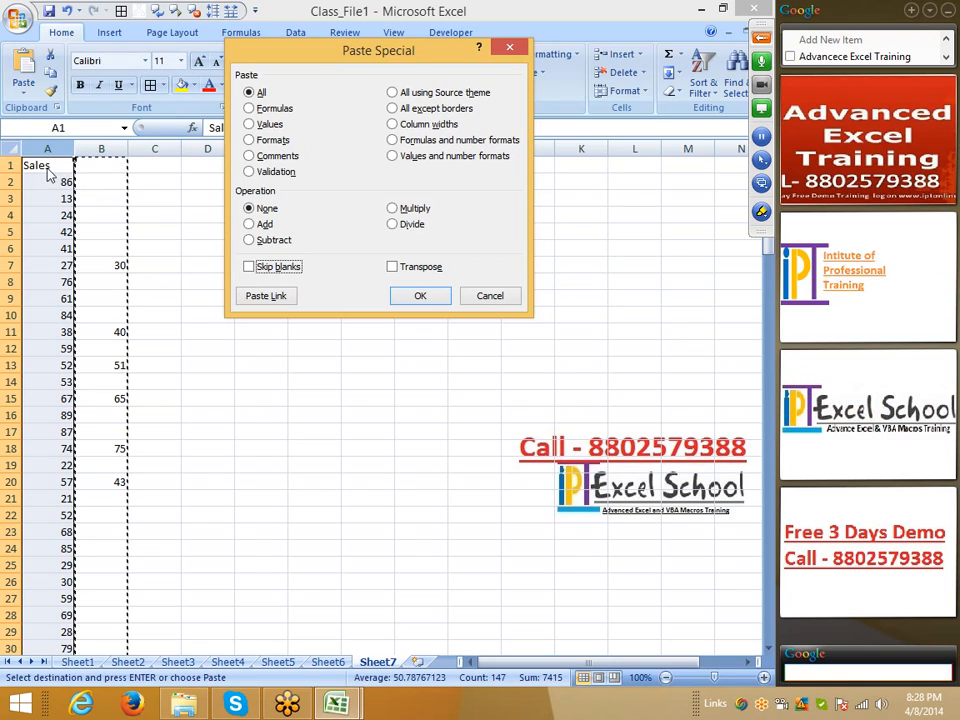
left_click(276, 268)
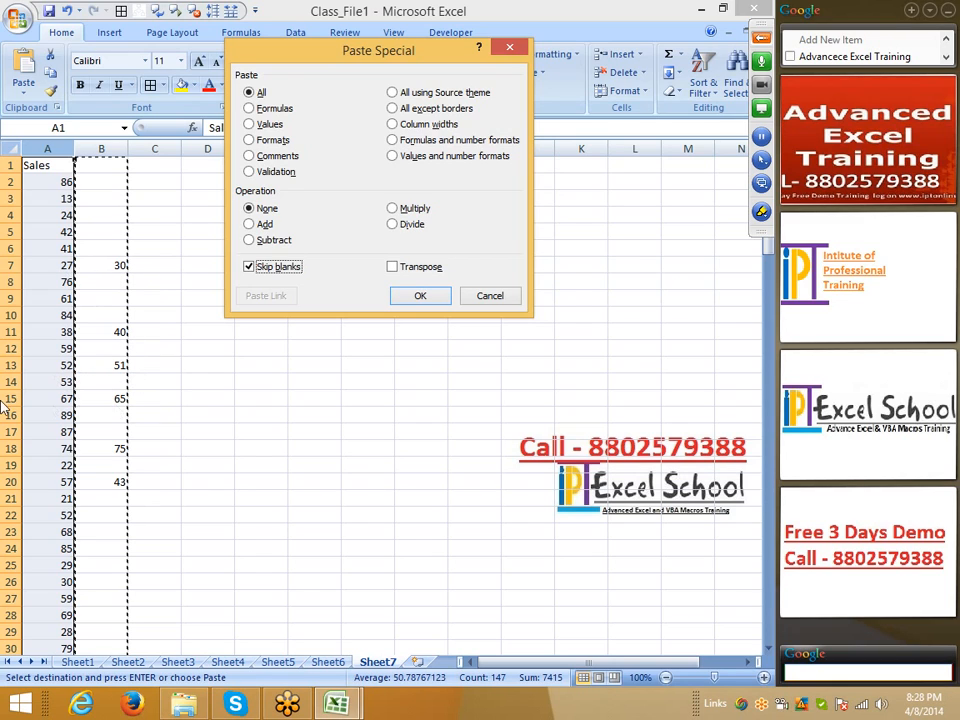
left_click(420, 296)
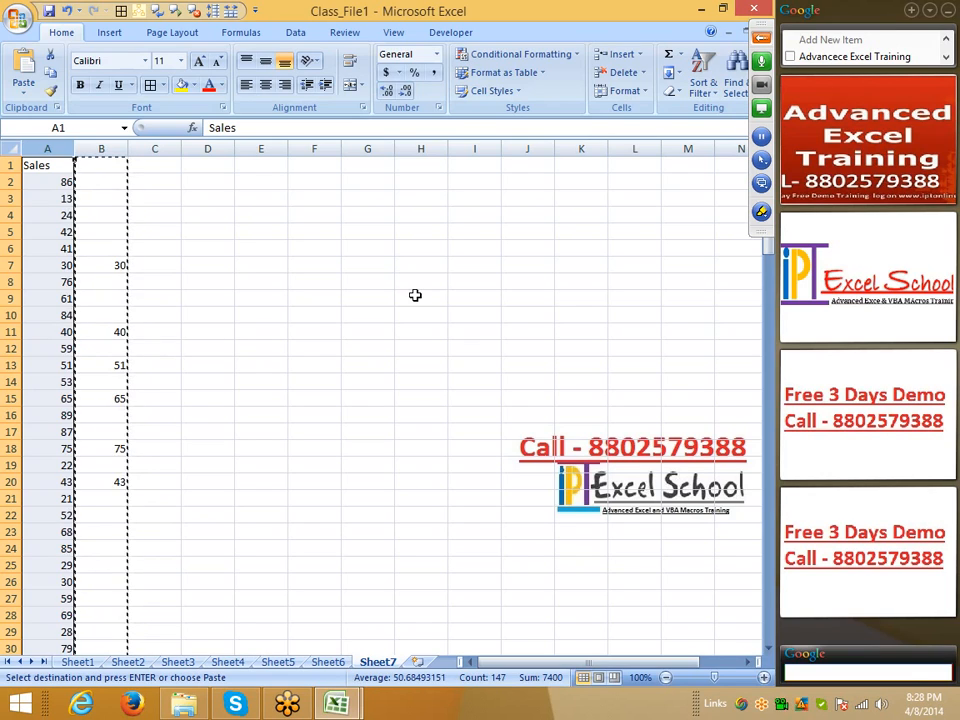
key("Escape")
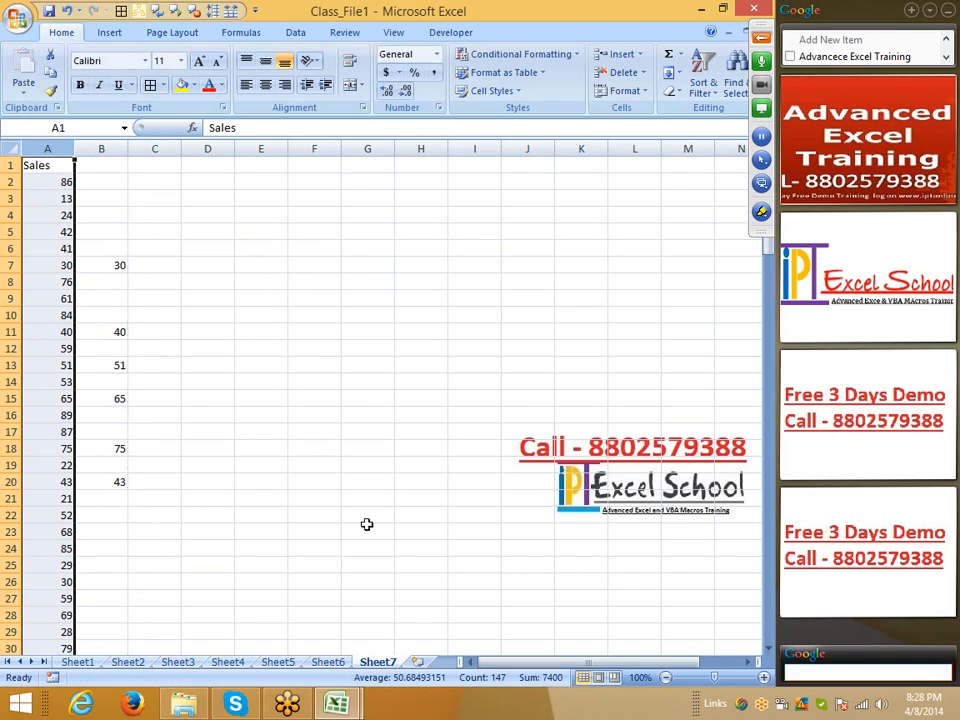
Add a new worksheet, and copy the yellow student table A1:D11 from Sheet4
left_click(418, 662)
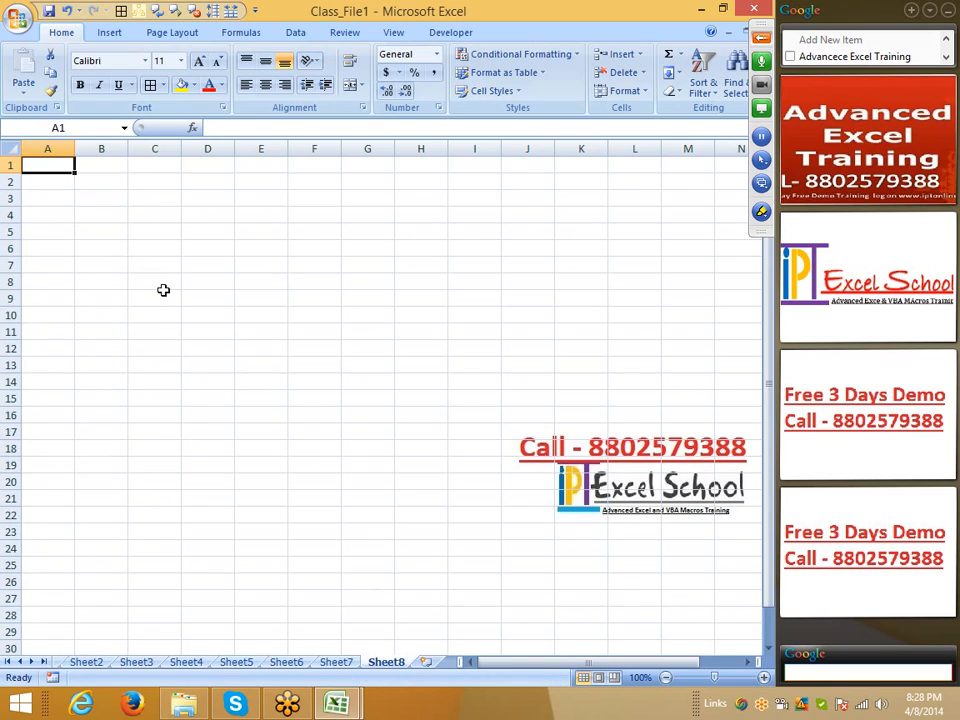
left_click(95, 662)
left_click(136, 662)
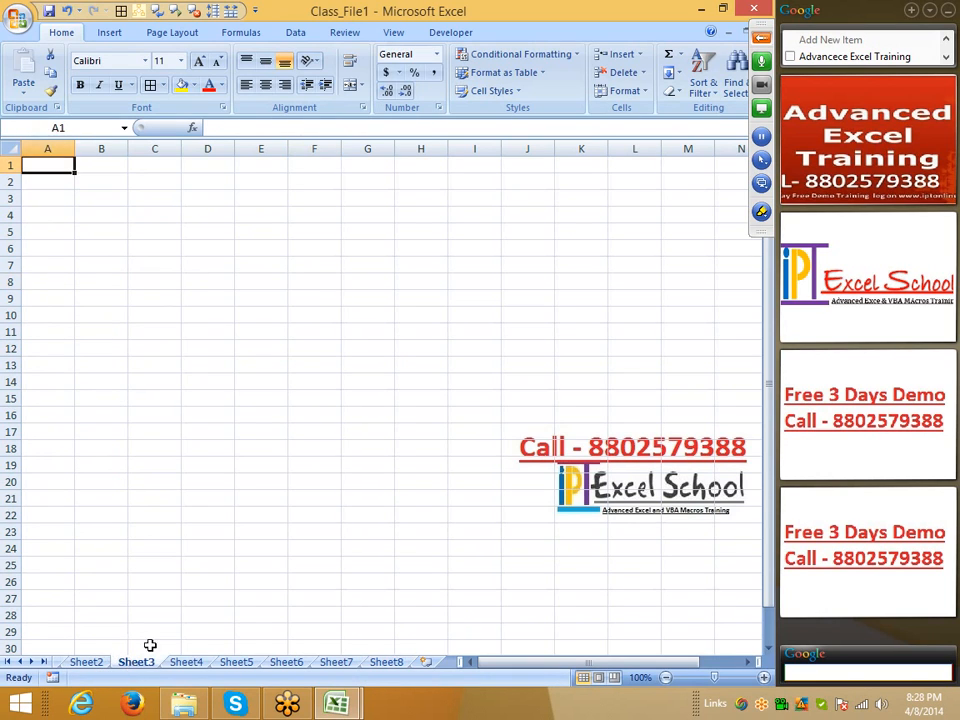
left_click(186, 662)
left_click(48, 165)
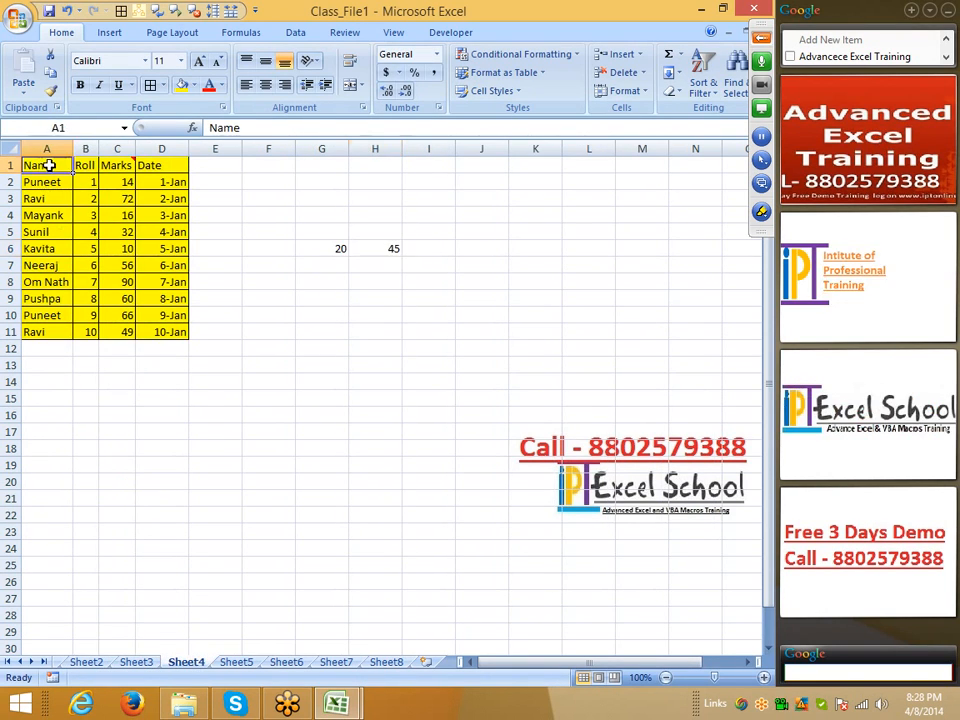
left_click_drag(48, 165, 160, 333)
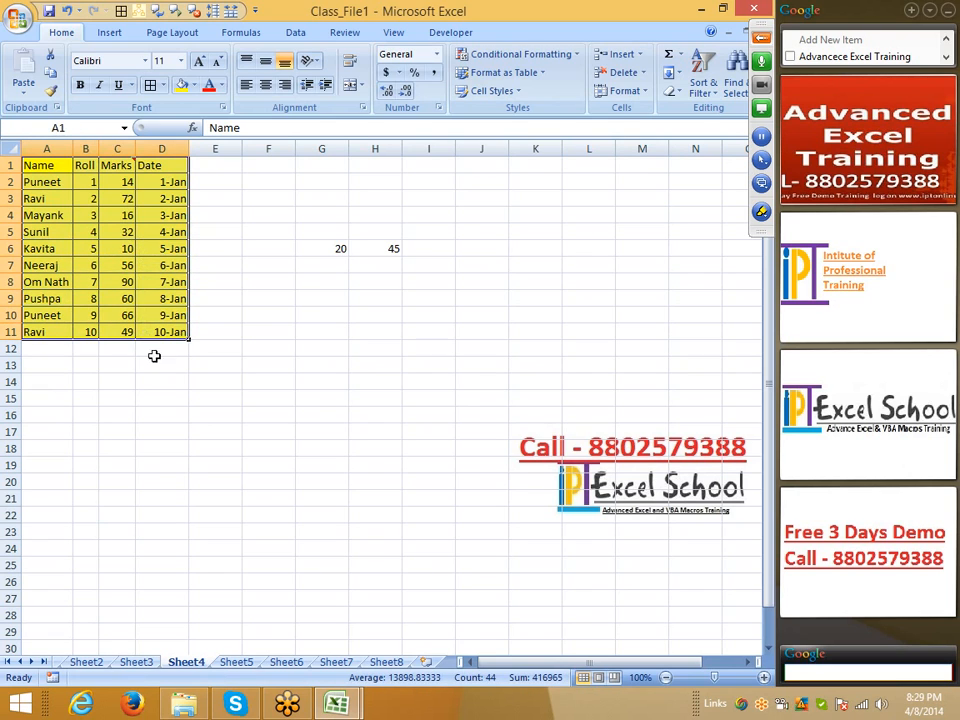
key("ctrl+c")
Paste the copied table at B4 of Sheet8 as transposed values
left_click(385, 662)
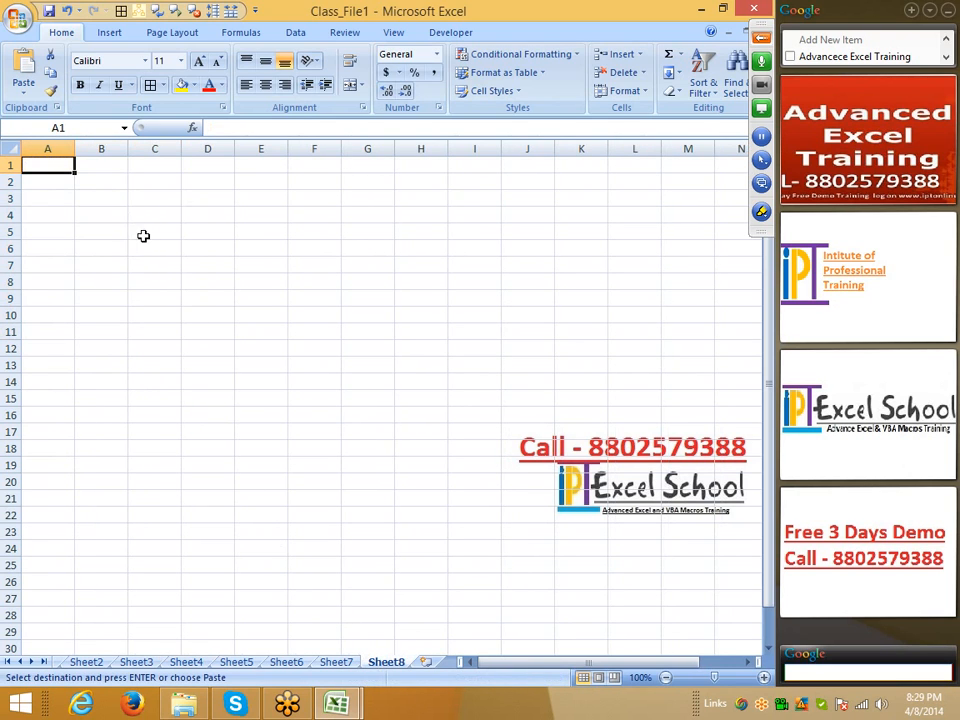
left_click(111, 215)
right_click(112, 215)
left_click(199, 281)
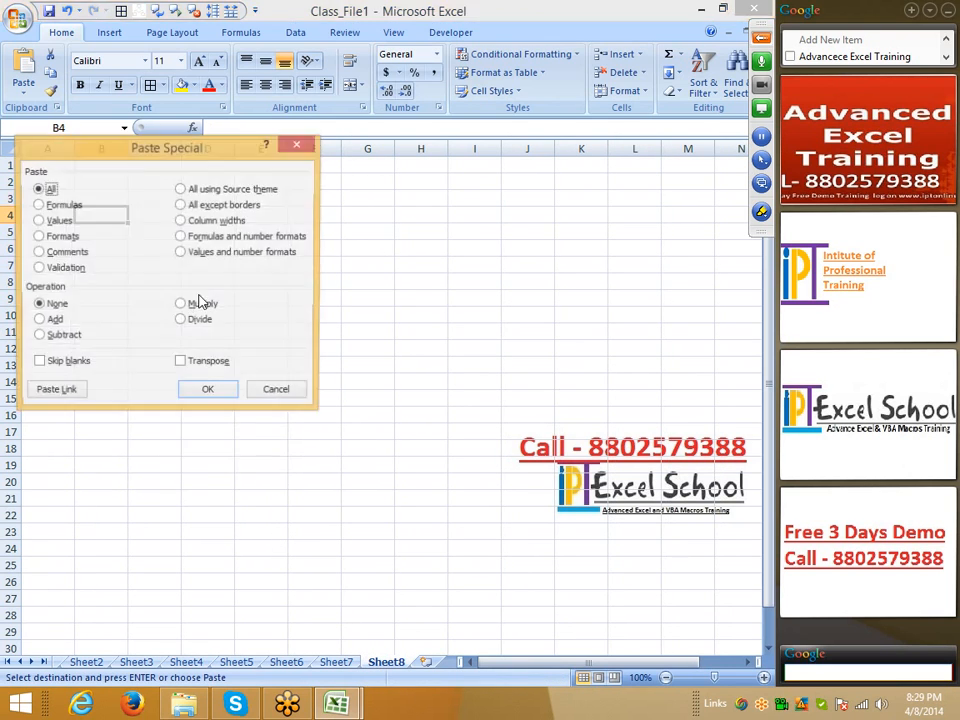
left_click(182, 365)
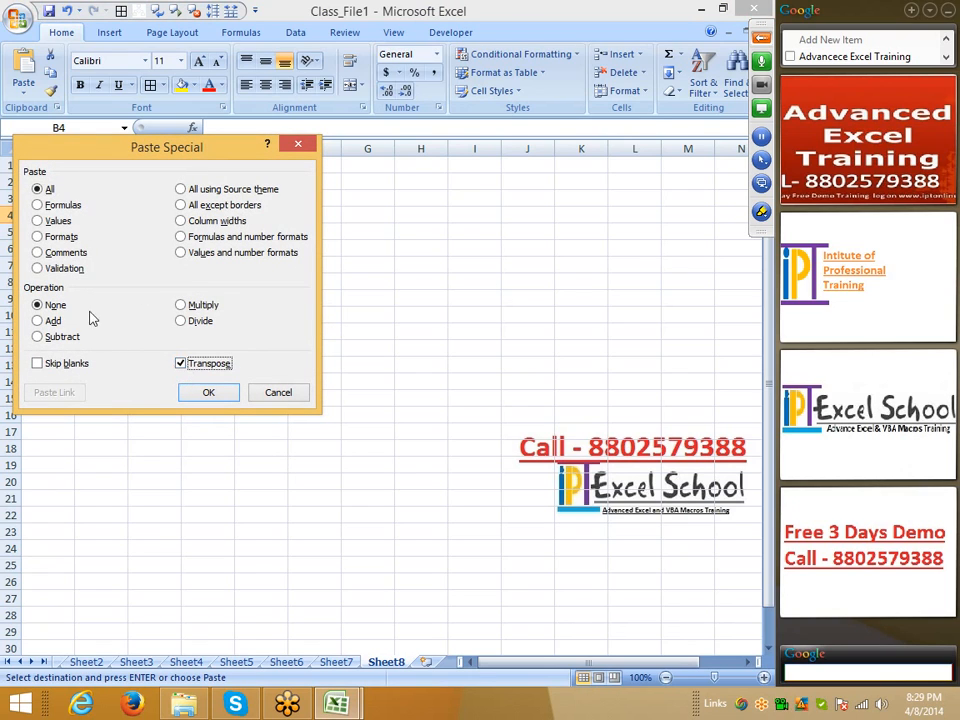
left_click(55, 221)
left_click(204, 391)
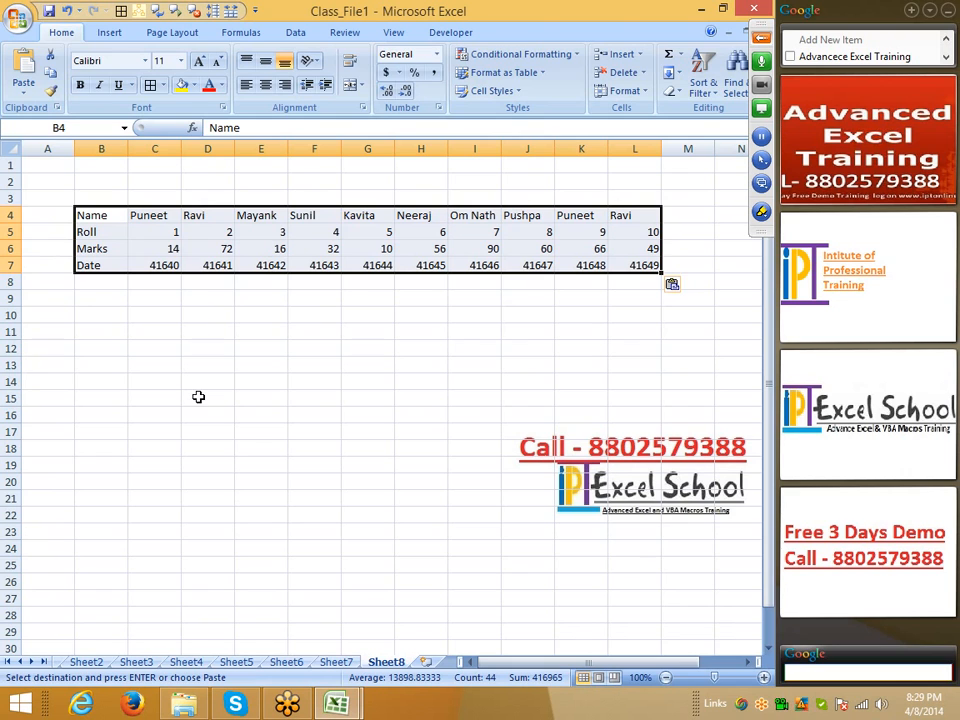
Copy the horizontal table B4:L7 and paste it transposed at B11
key("ctrl+c")
right_click(96, 331)
left_click(135, 394)
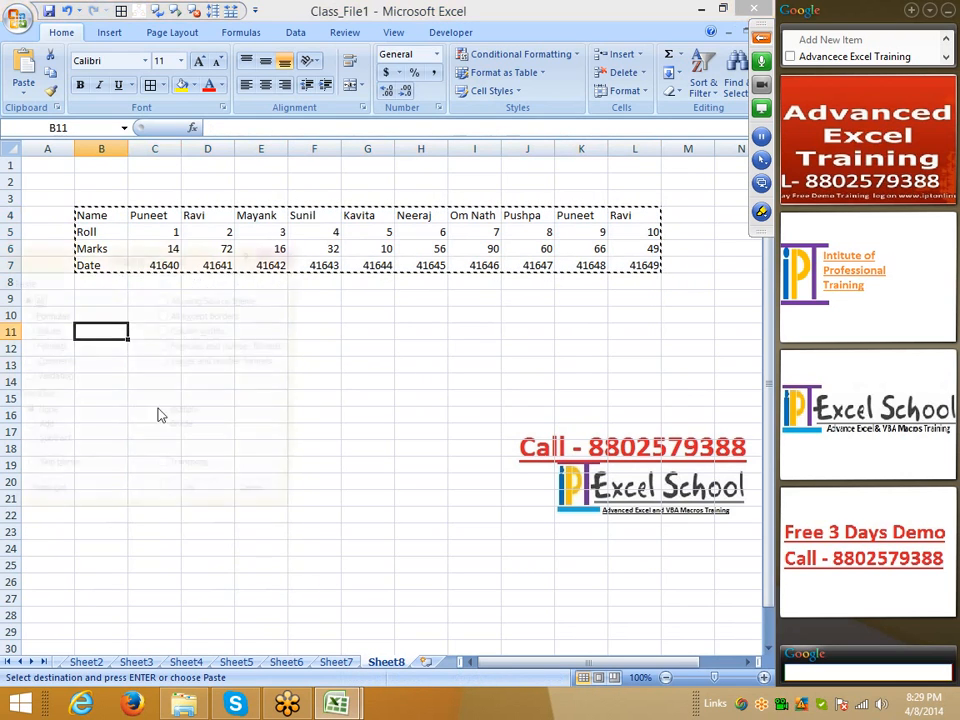
left_click(174, 482)
left_click(186, 504)
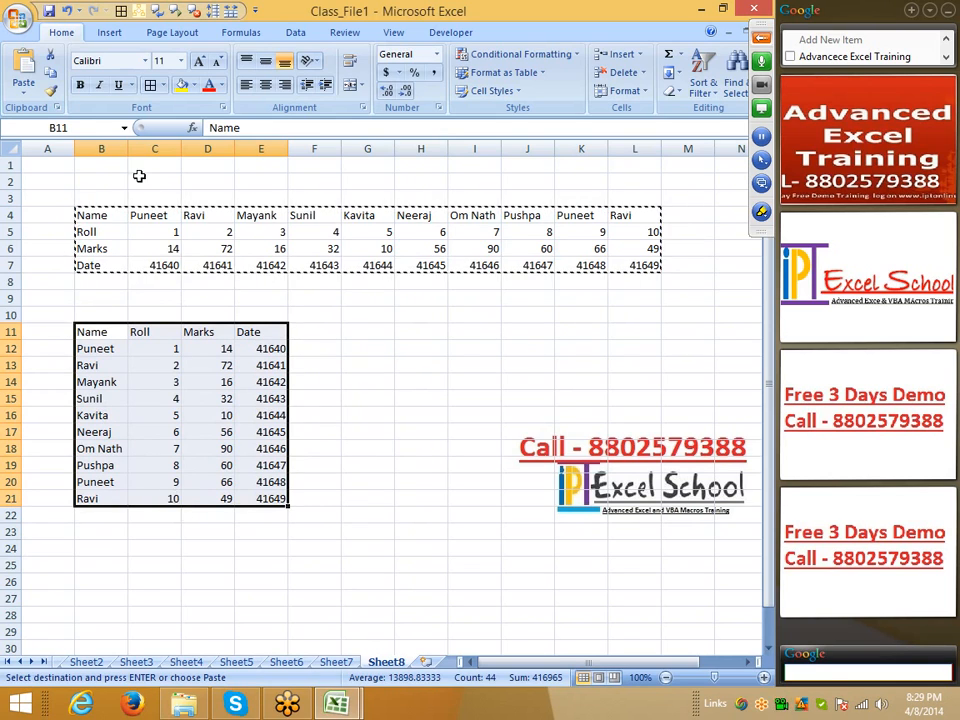
Autofit the width of all columns on the sheet and end the copy mode
left_click(10, 149)
double_click(235, 148)
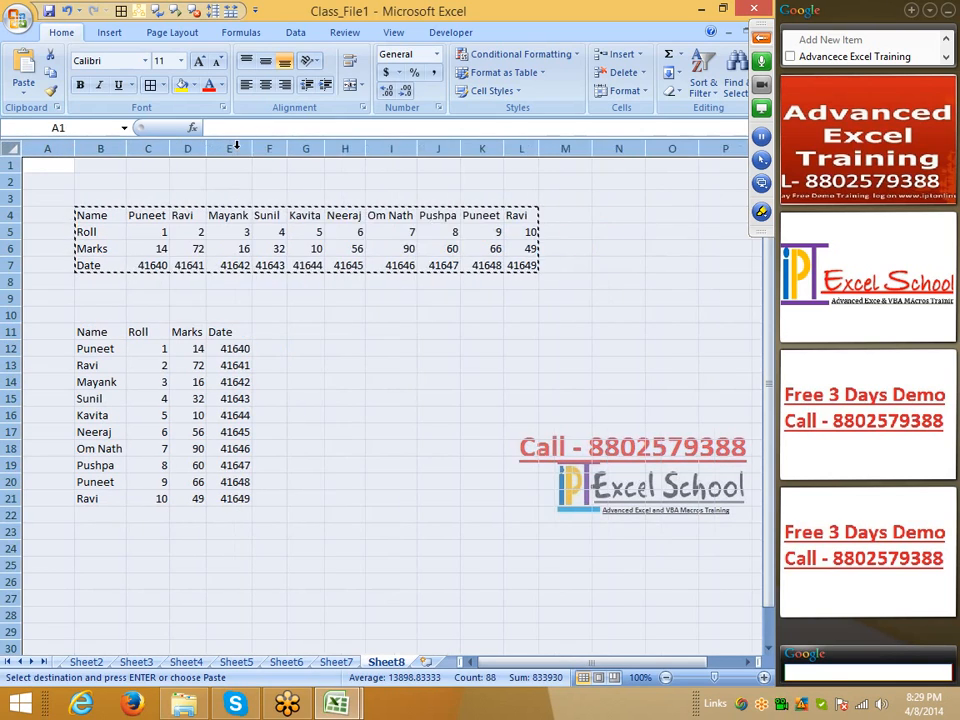
left_click(270, 364)
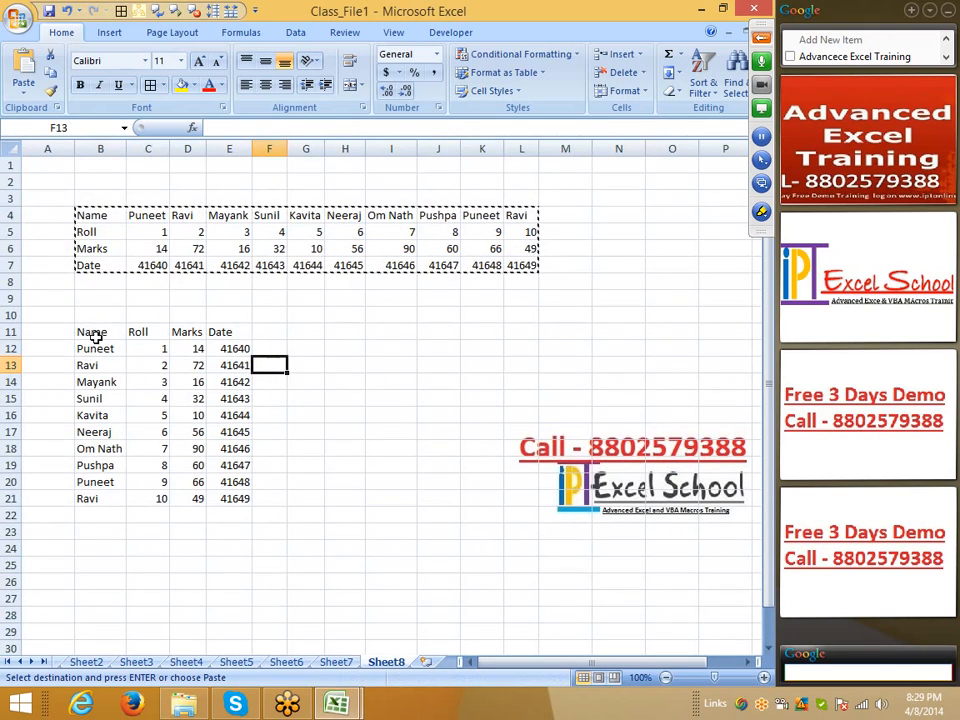
key("Escape")
left_click_drag(95, 338, 223, 516)
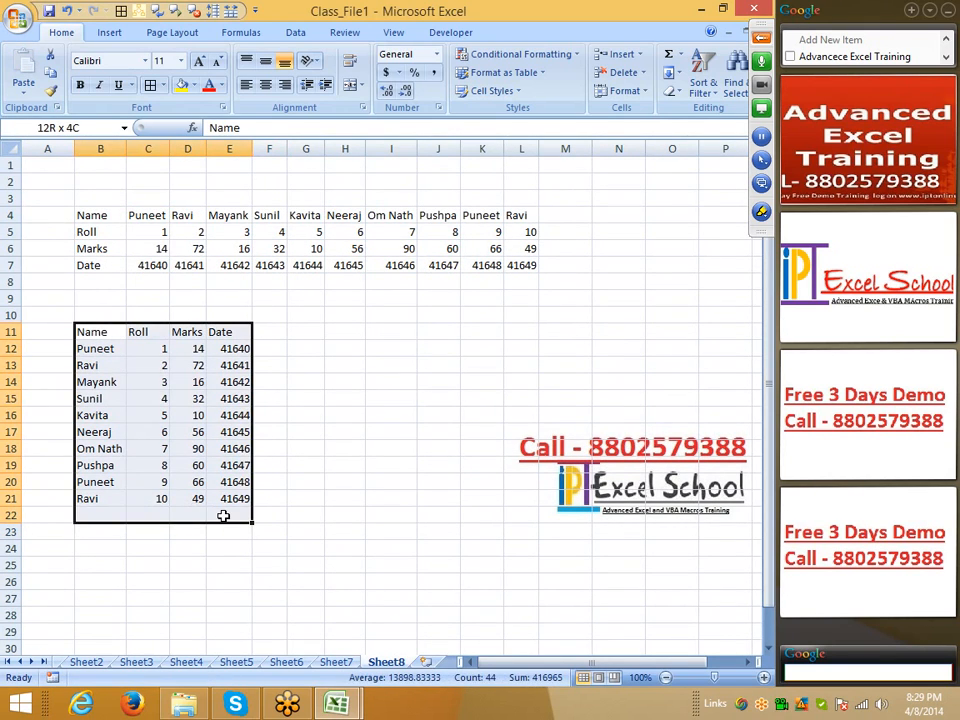
left_click(343, 484)
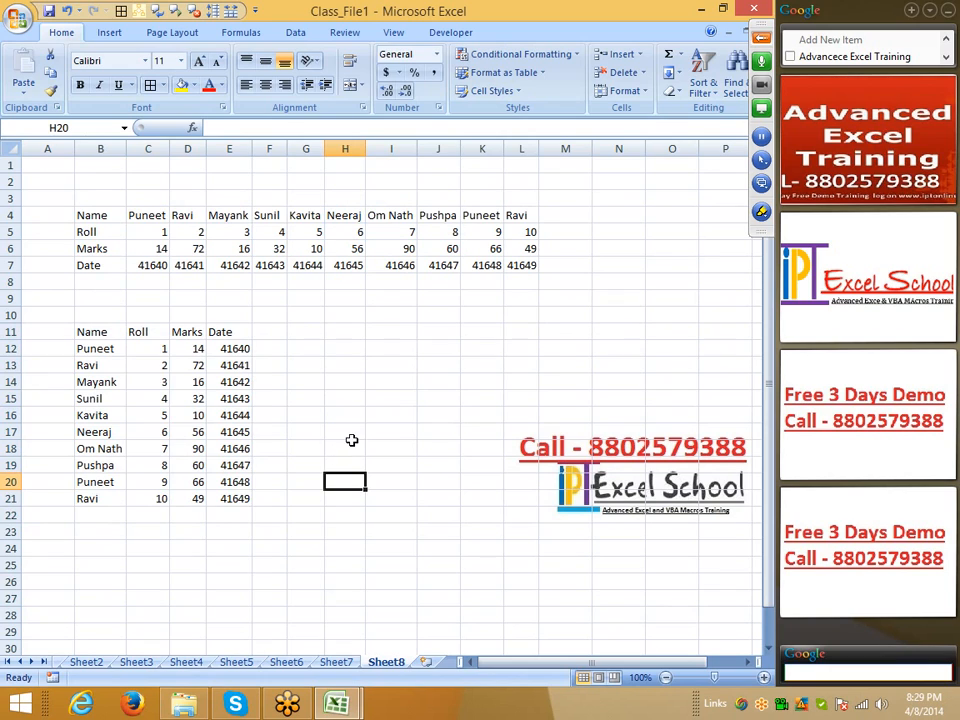
left_click(92, 348)
left_click(93, 332)
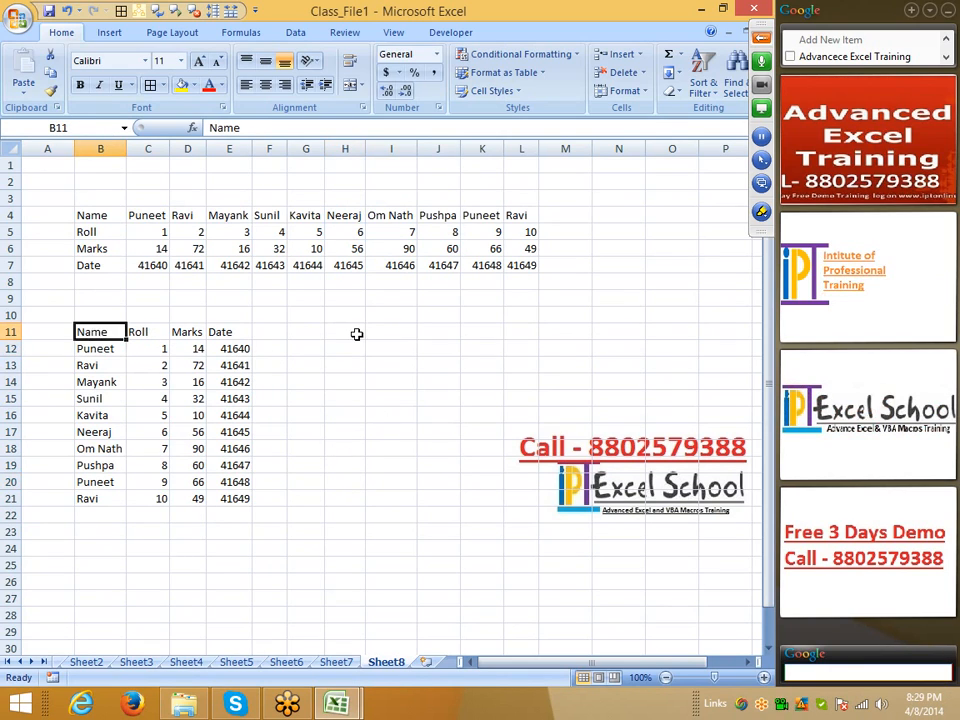
Enter a formula in I11 that links to the Name header in B11
left_click(394, 333)
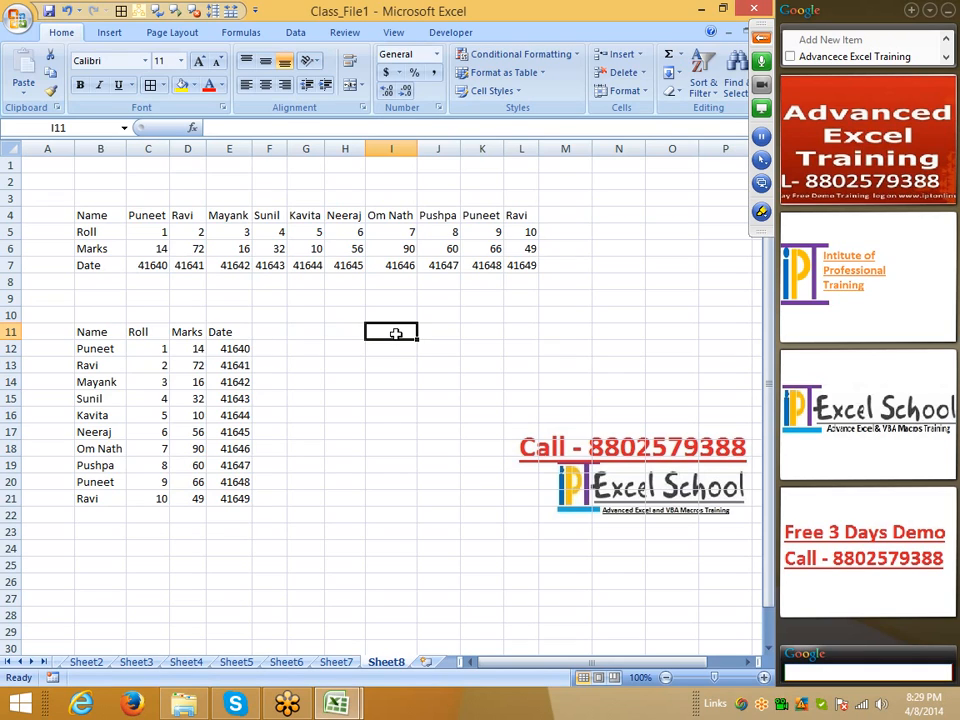
type("=")
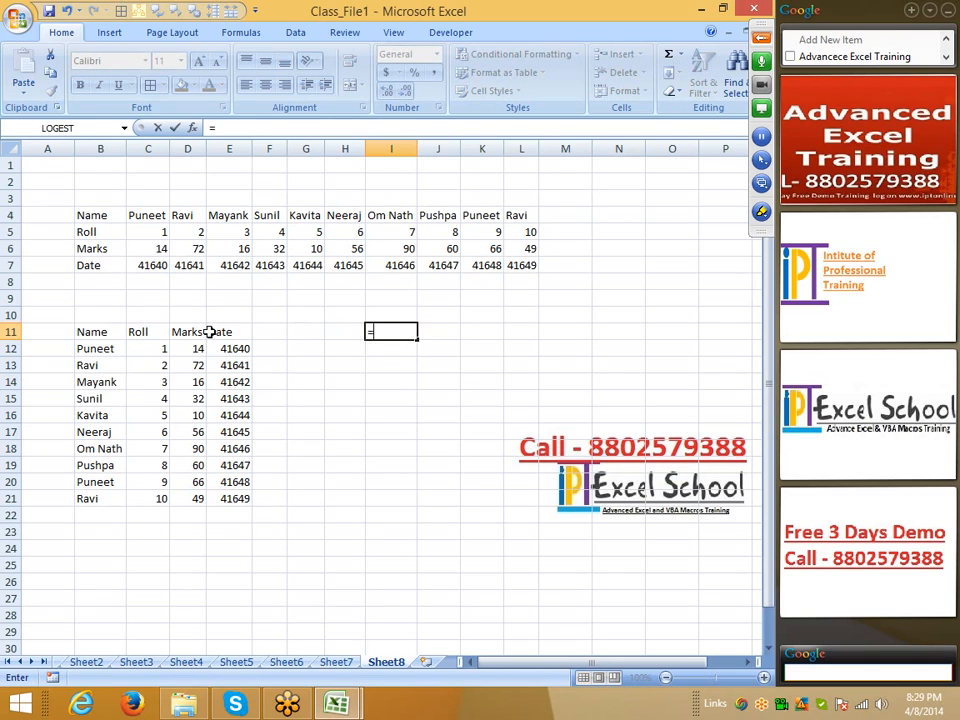
left_click(108, 333)
key("Return")
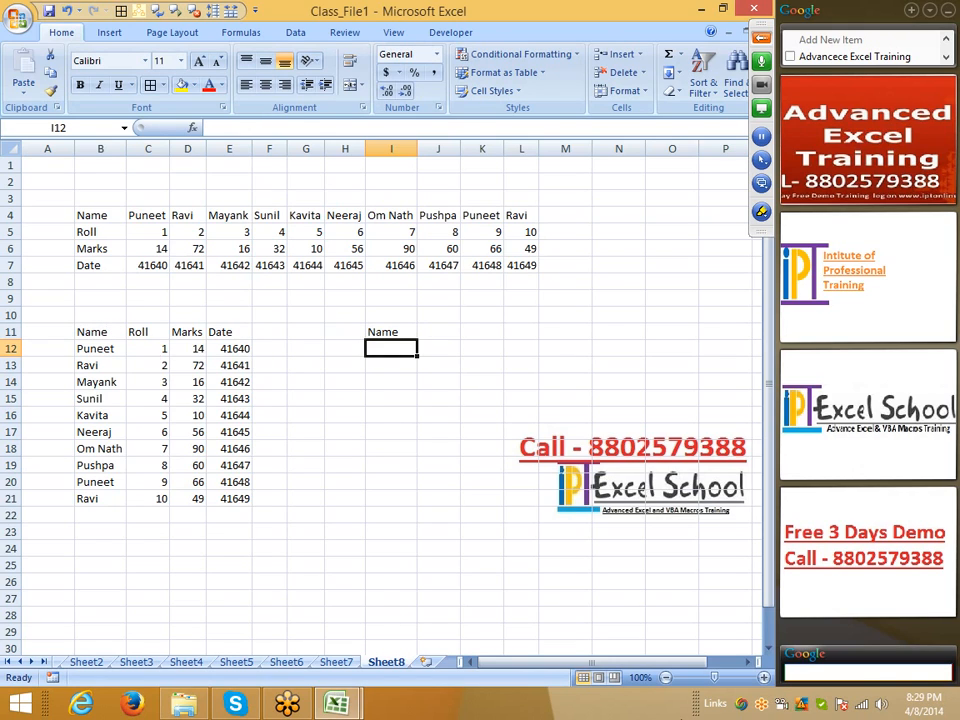
Switch to GoToMeeting, schedule a new meeting starting at 8:30 PM, and minimize the resulting Outlook invitation
right_click(761, 706)
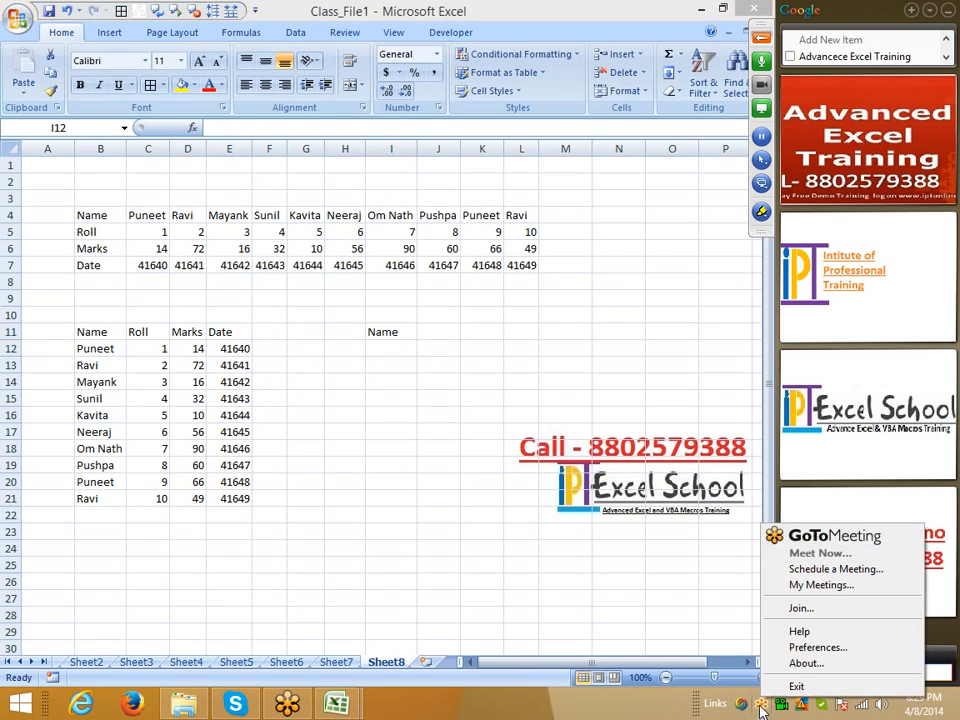
left_click(803, 587)
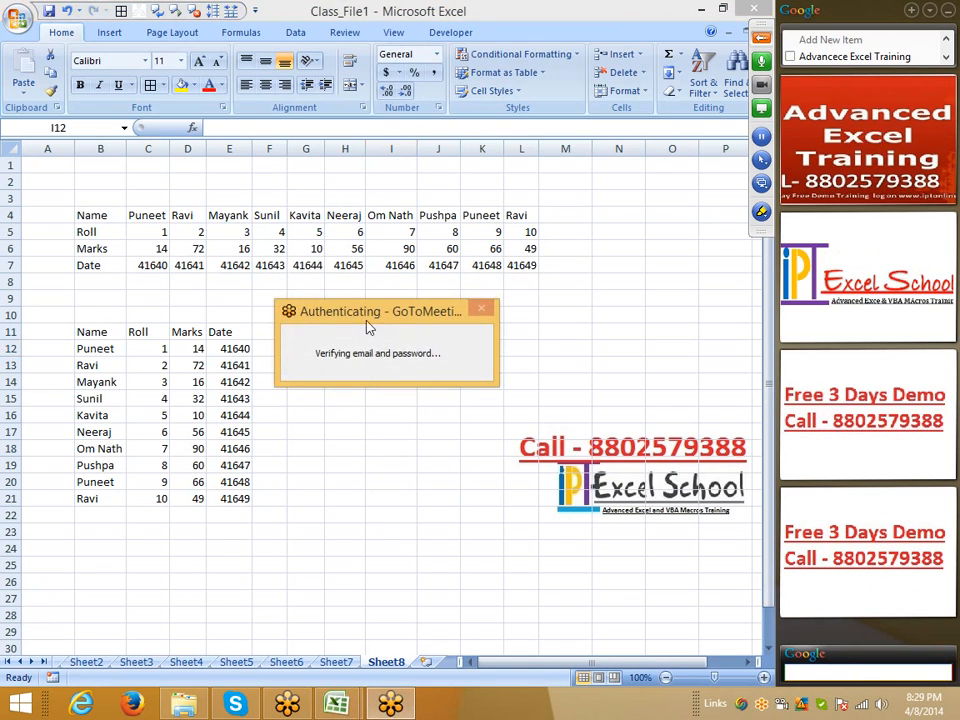
left_click(345, 503)
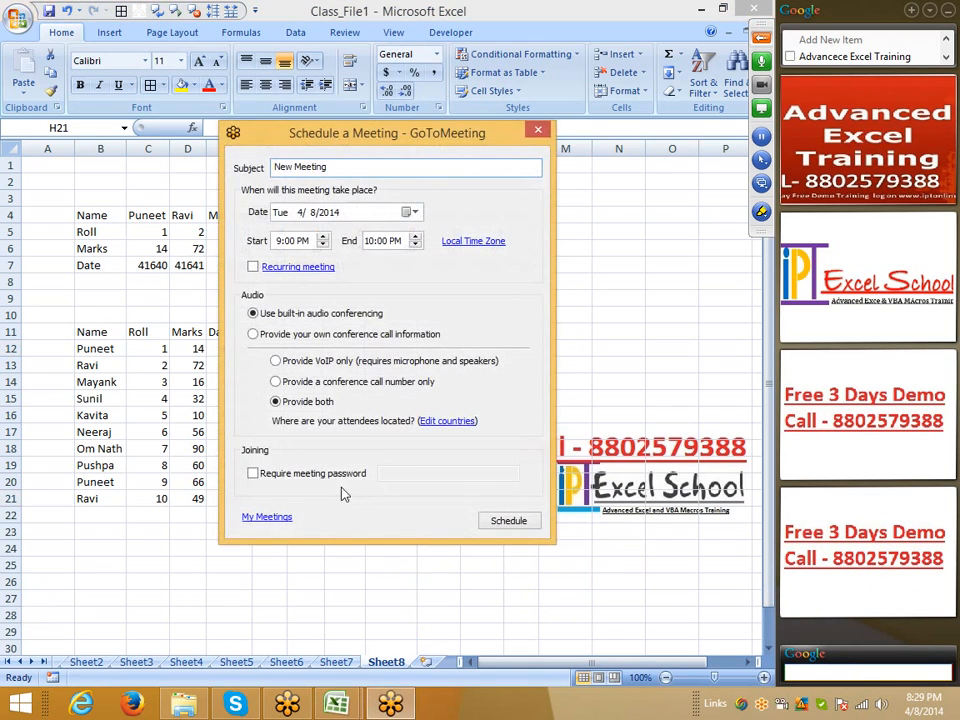
left_click(290, 241)
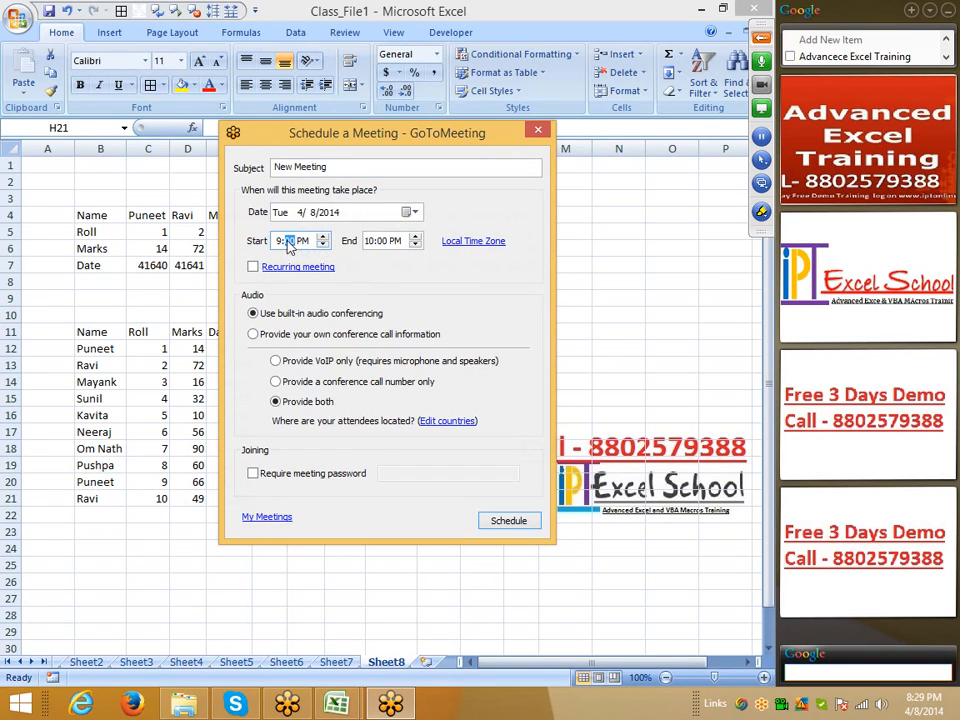
left_click(287, 242)
type("8")
left_click(297, 245)
type("30")
left_click(507, 521)
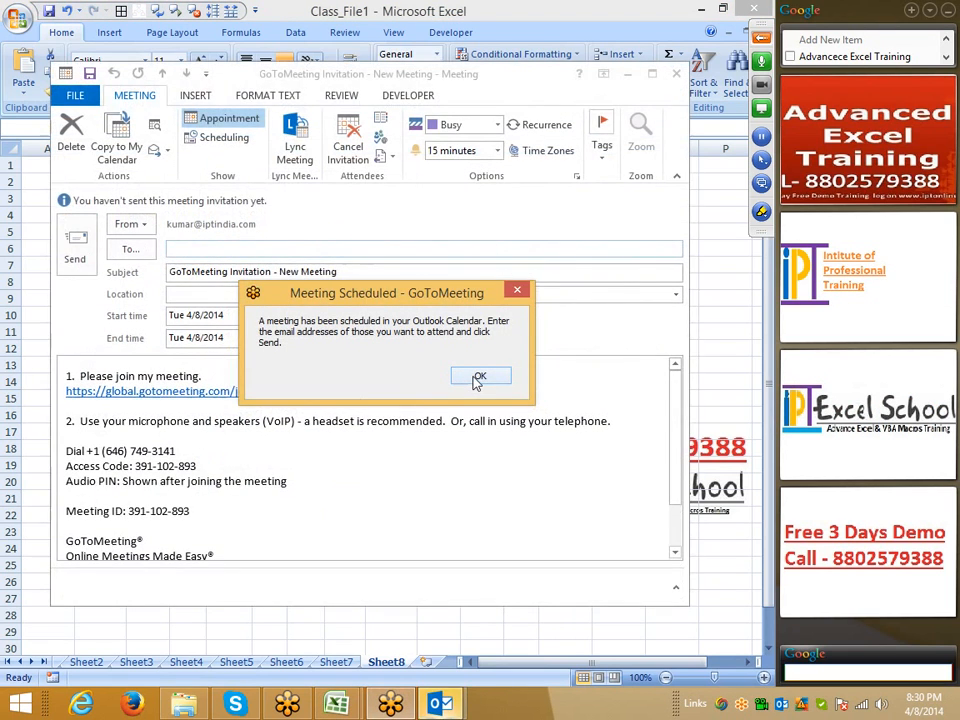
left_click(480, 376)
left_click(626, 74)
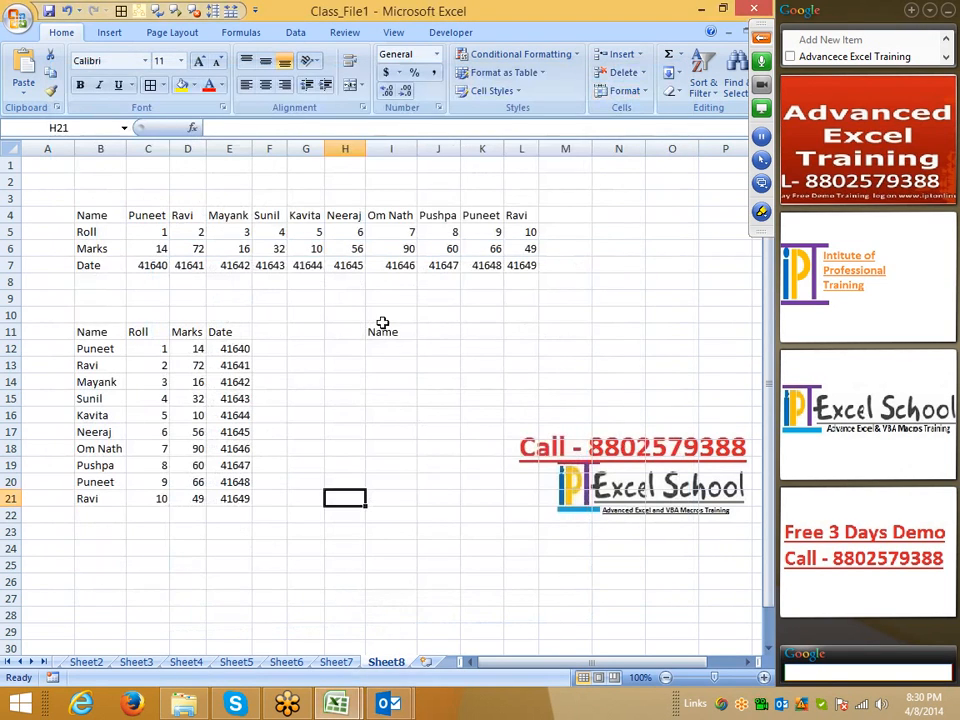
Copy the non-adjacent ranges B11:E13, B17:E18 and B21:E21 of the vertical table together
left_click(385, 331)
left_click_drag(88, 335, 231, 364)
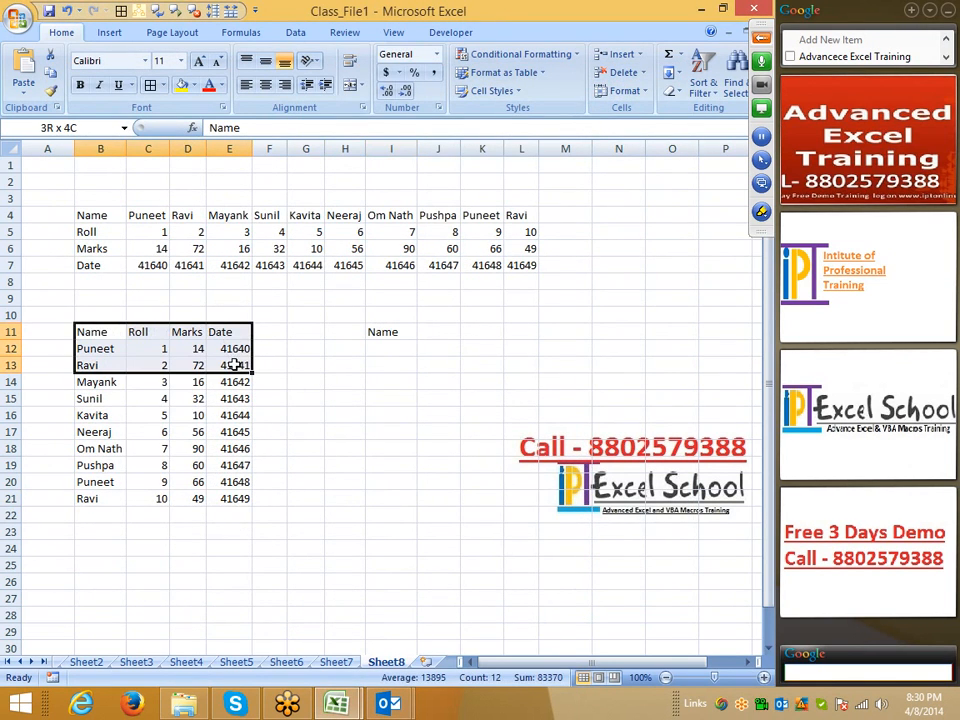
left_click_drag(109, 433, 226, 449)
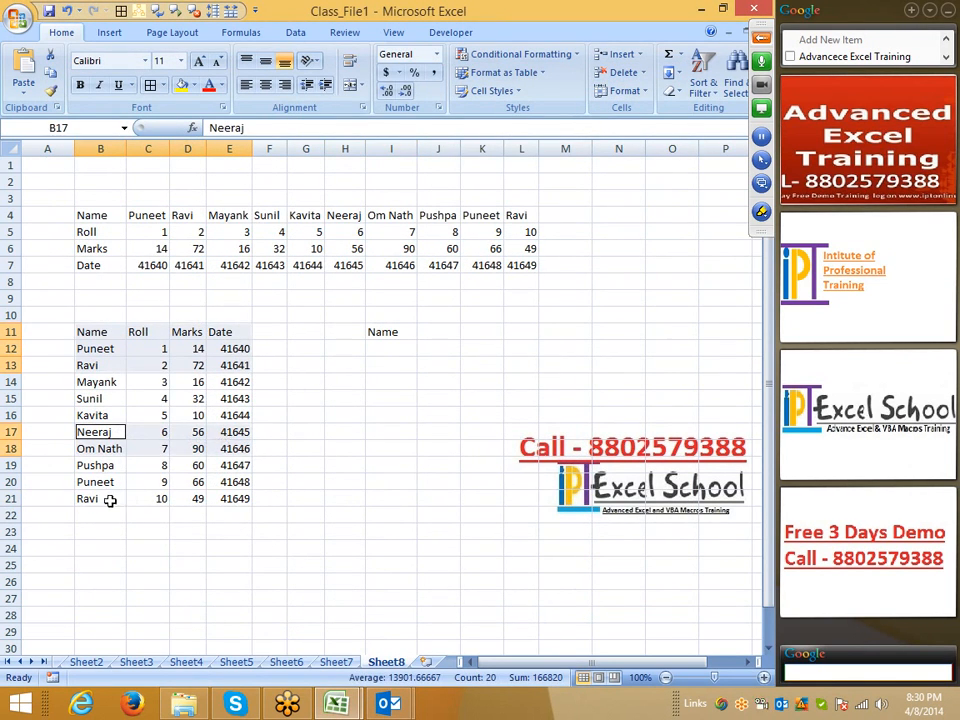
left_click_drag(107, 499, 229, 499)
key("ctrl+c")
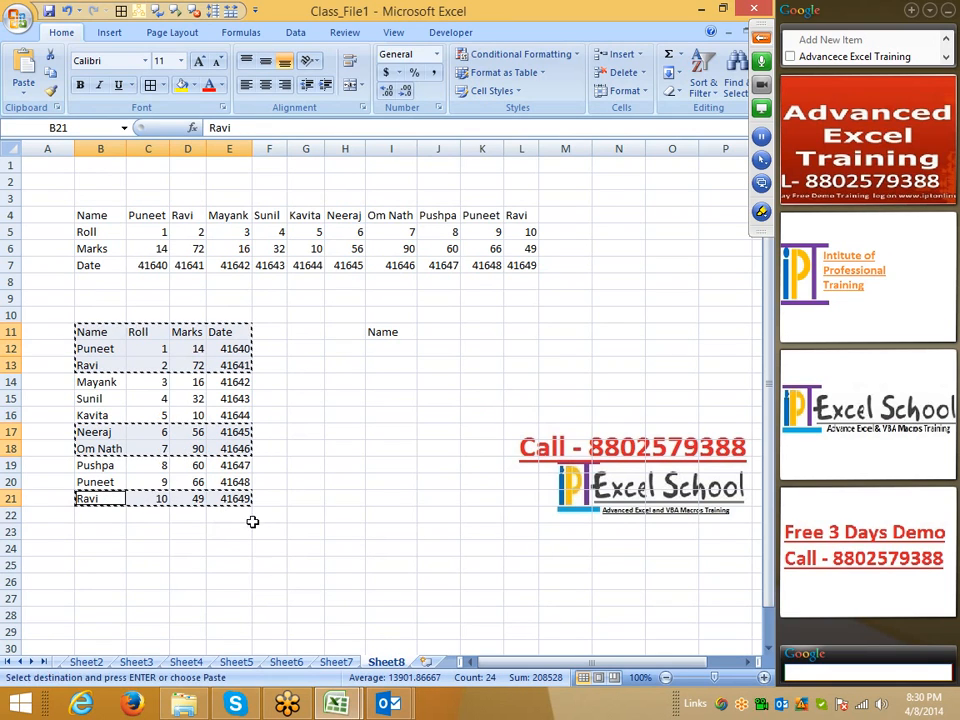
Paste the copied ranges at I11 as links to the source cells using Paste Link
left_click(394, 334)
right_click(394, 334)
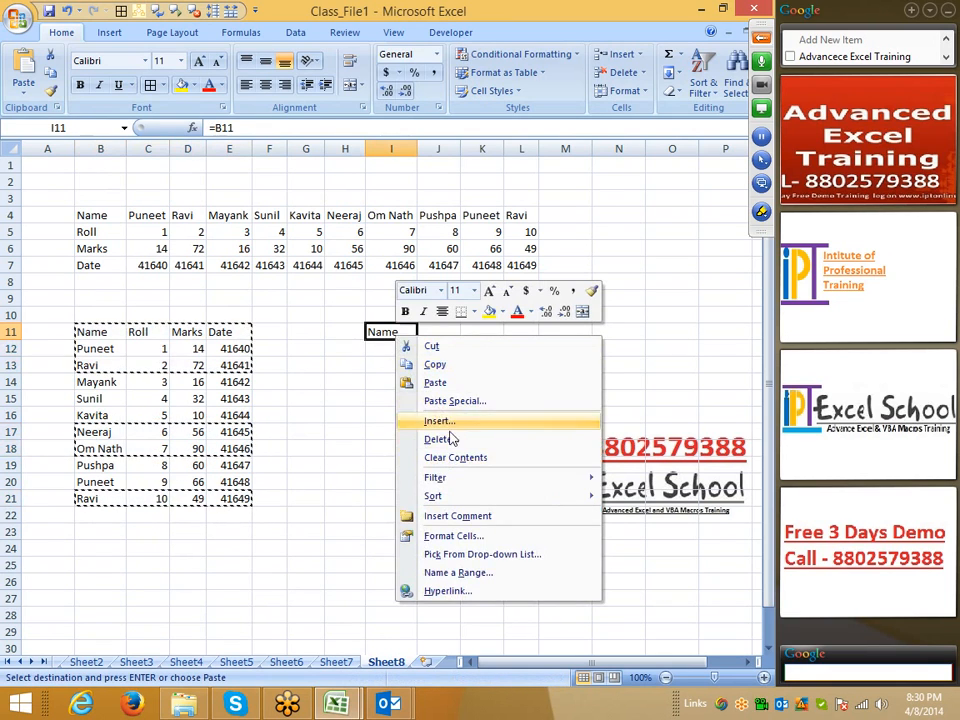
left_click(439, 401)
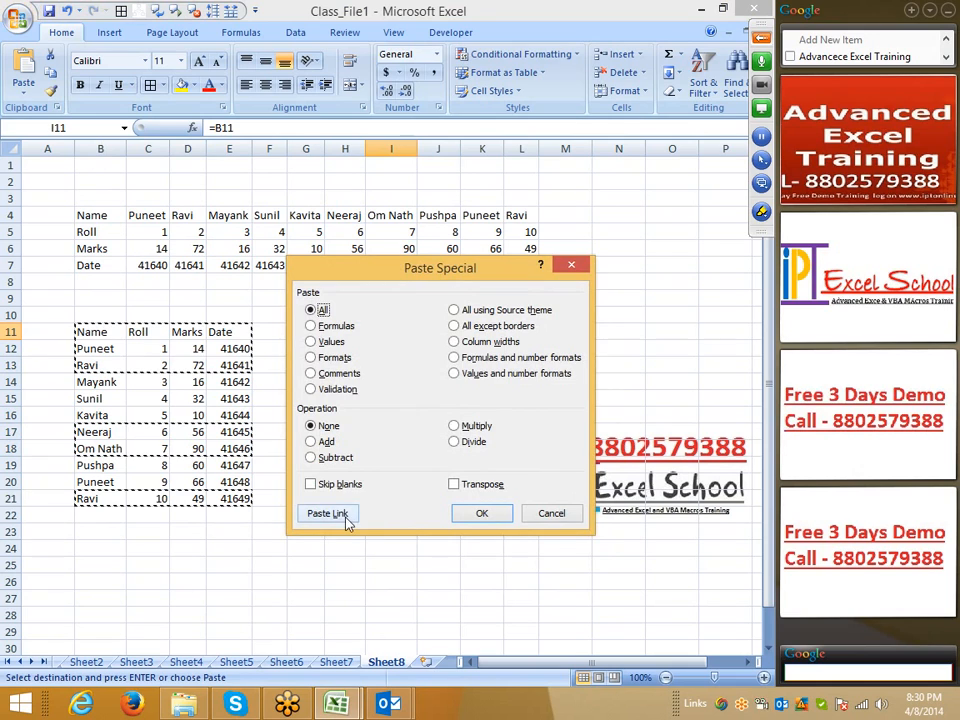
left_click(328, 513)
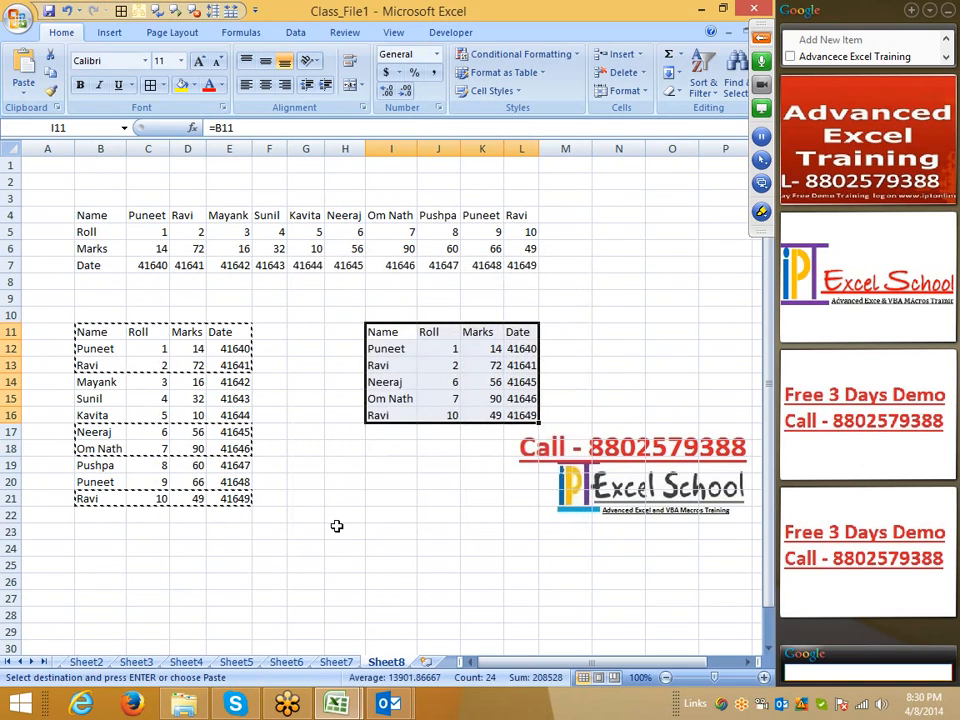
Switch to the Outlook GoToMeeting invitation and copy the meeting's access code from its body
left_click(390, 705)
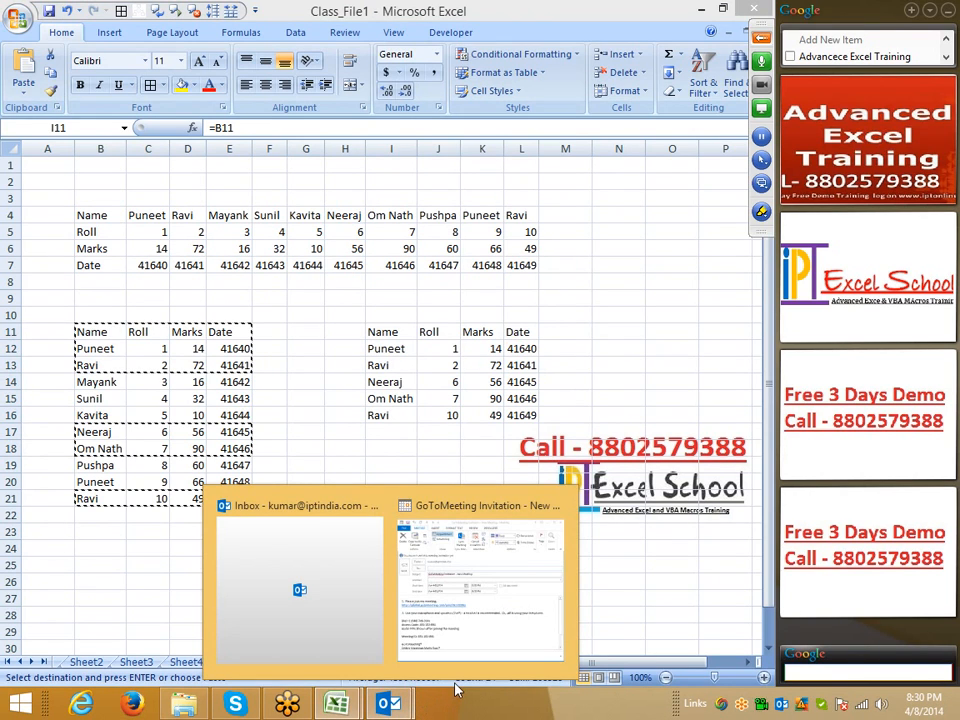
left_click(475, 585)
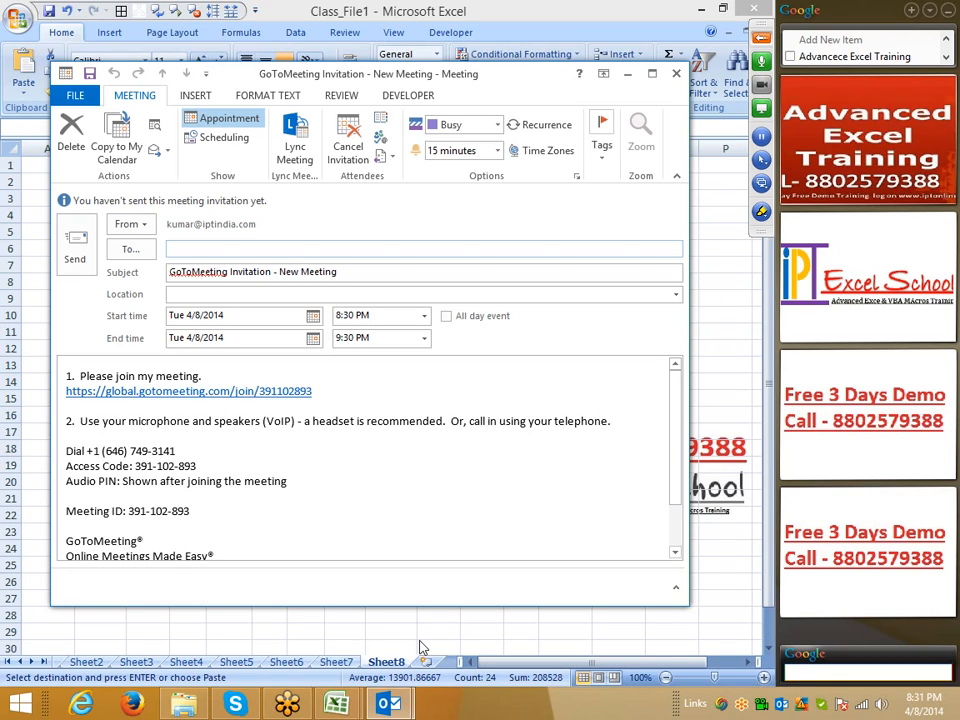
left_click(133, 465)
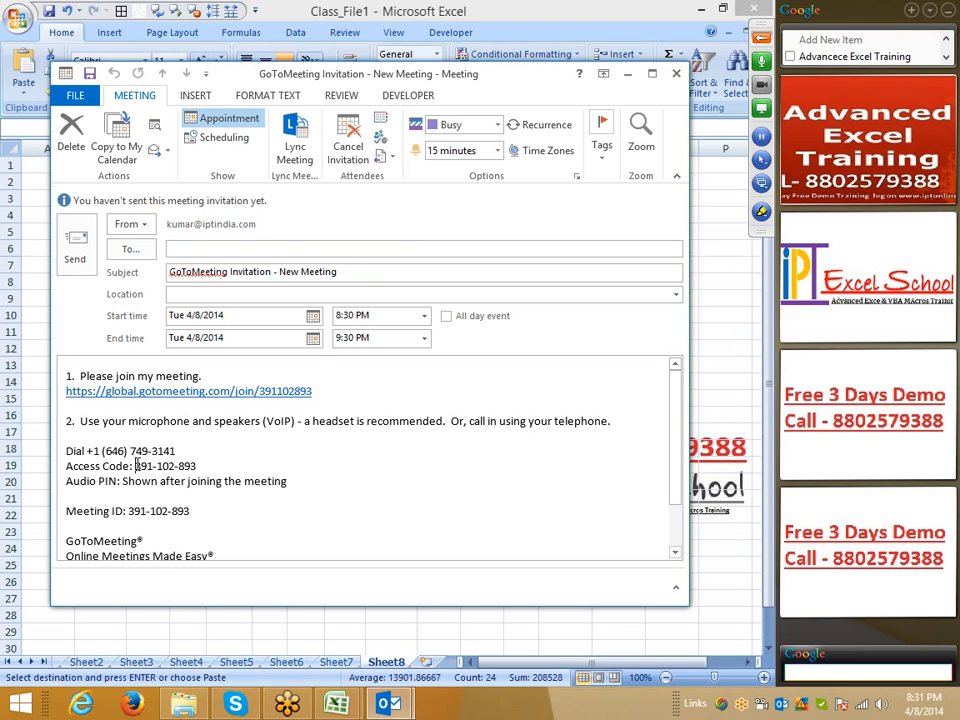
left_click_drag(135, 466, 200, 466)
key("ctrl+c")
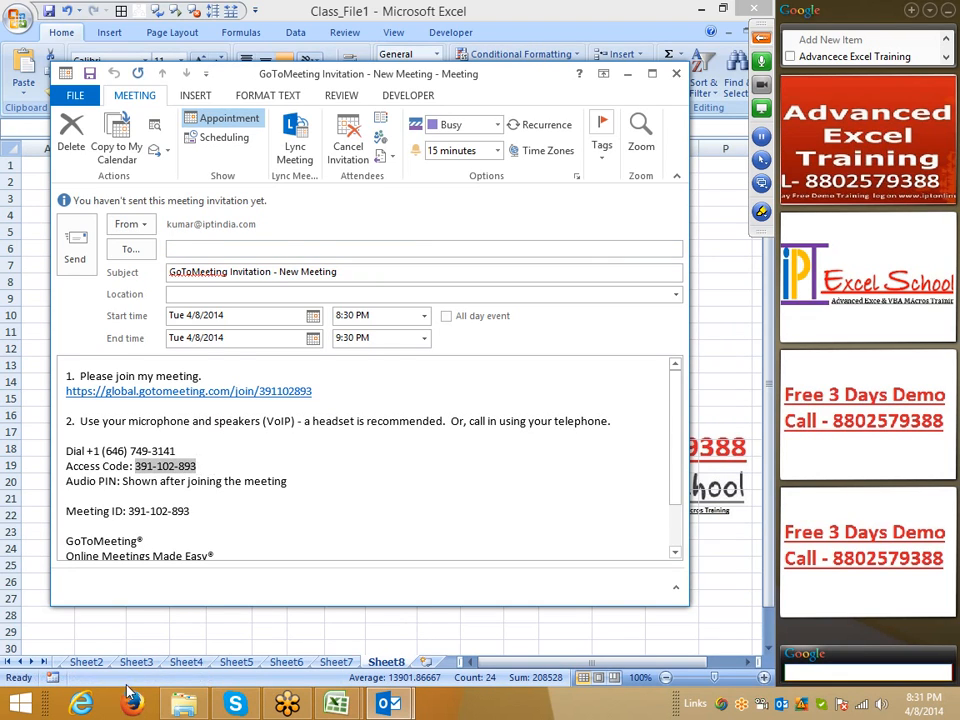
Switch to Skype and send the copied meeting access code as a chat message to the contact listed below Echo / Sound Test Service
left_click(133, 641)
left_click(244, 707)
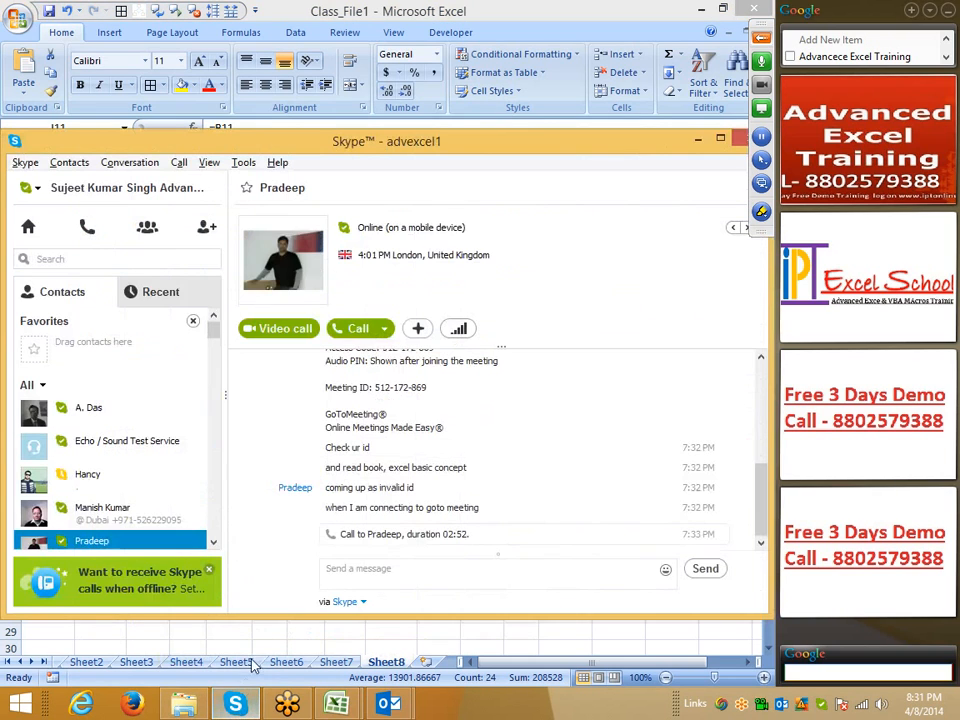
left_click(105, 476)
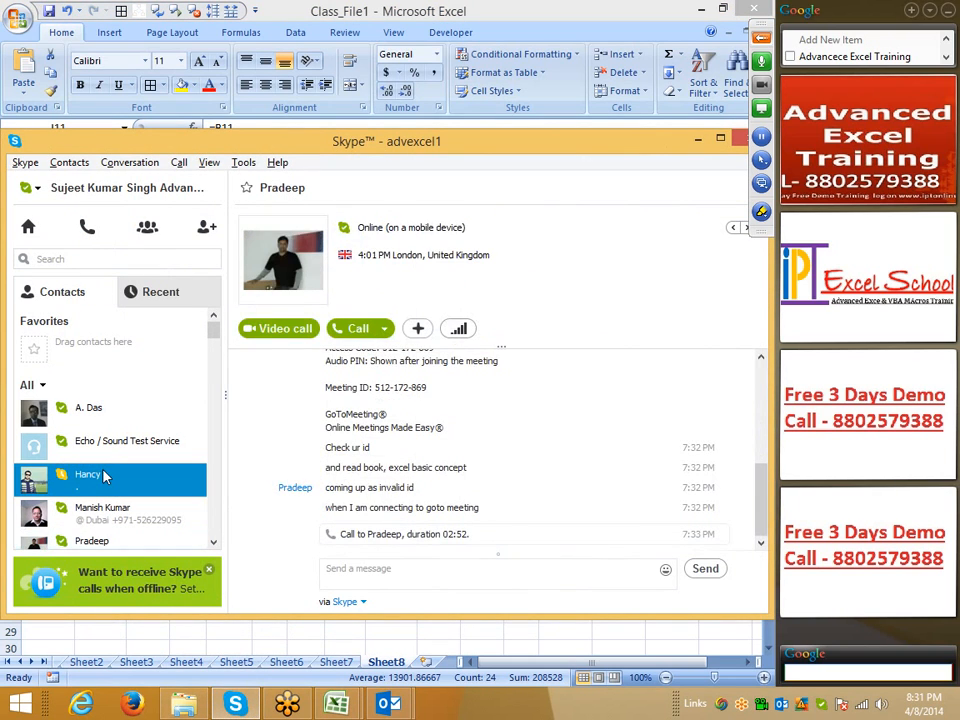
left_click(355, 572)
key("ctrl+v")
key("Return")
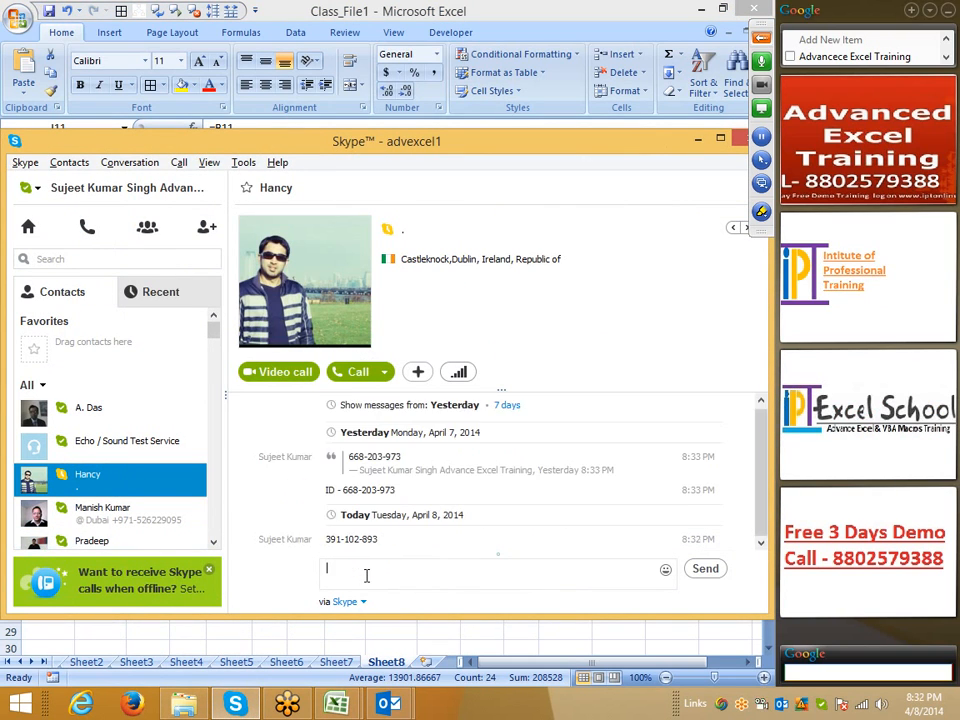
Return to the Class_File1 workbook in Excel and give the linked table I11:L16 all borders and a yellow fill
key("super+d")
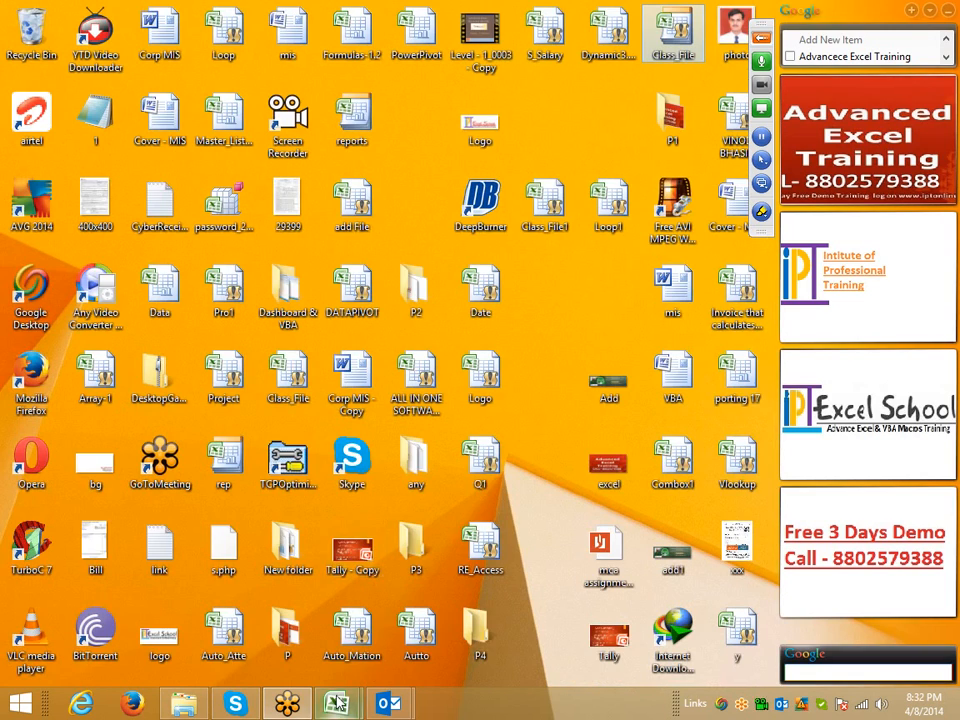
mouse_move(336, 704)
left_click(375, 620)
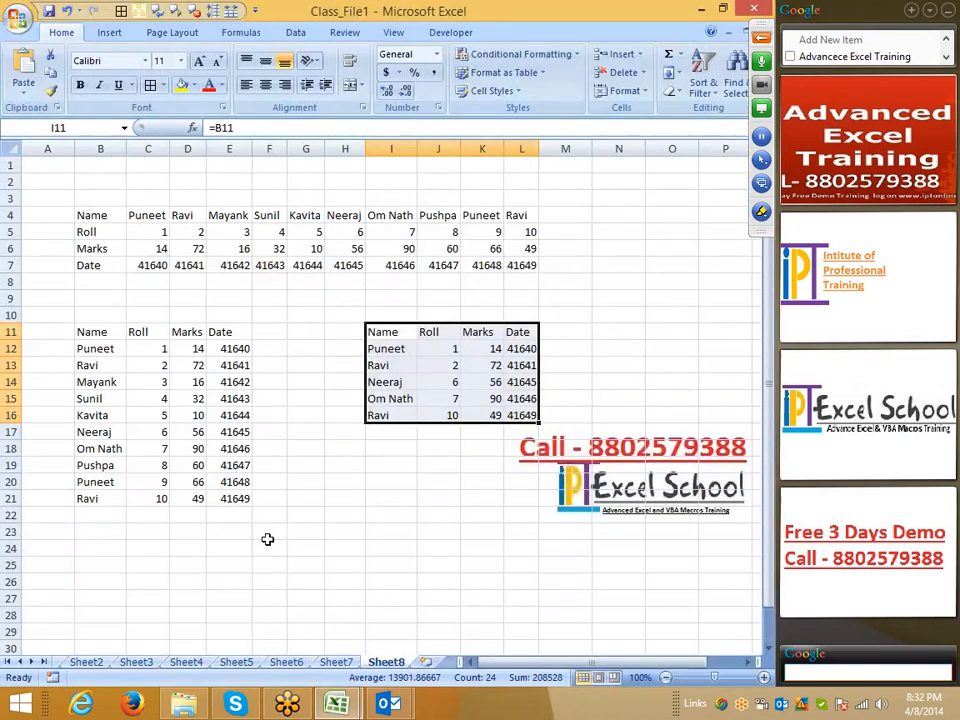
left_click(150, 86)
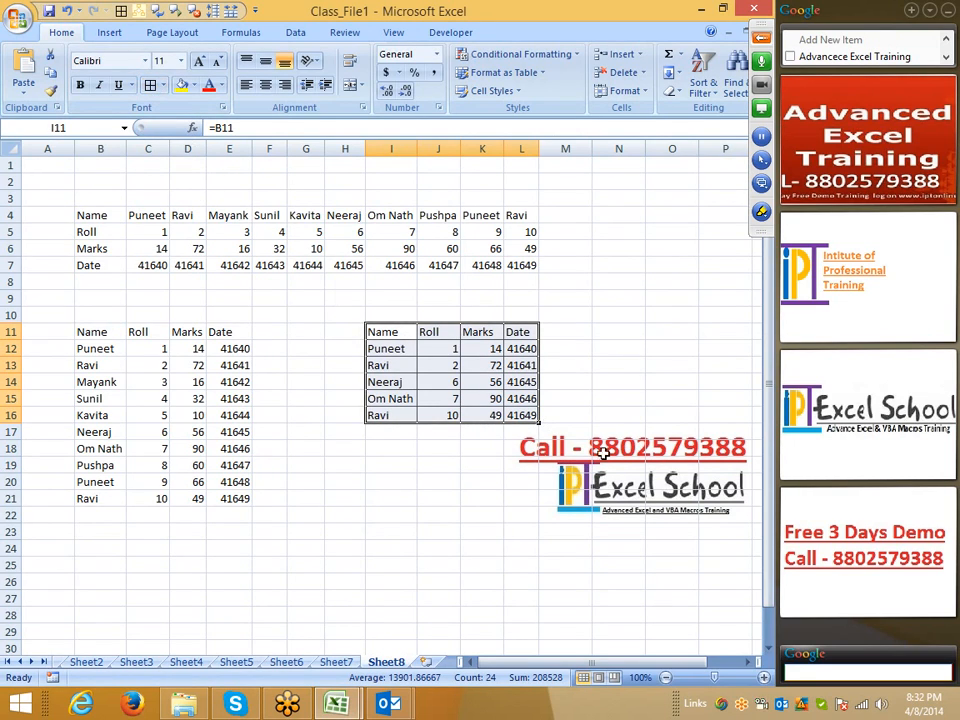
key("ctrl+c")
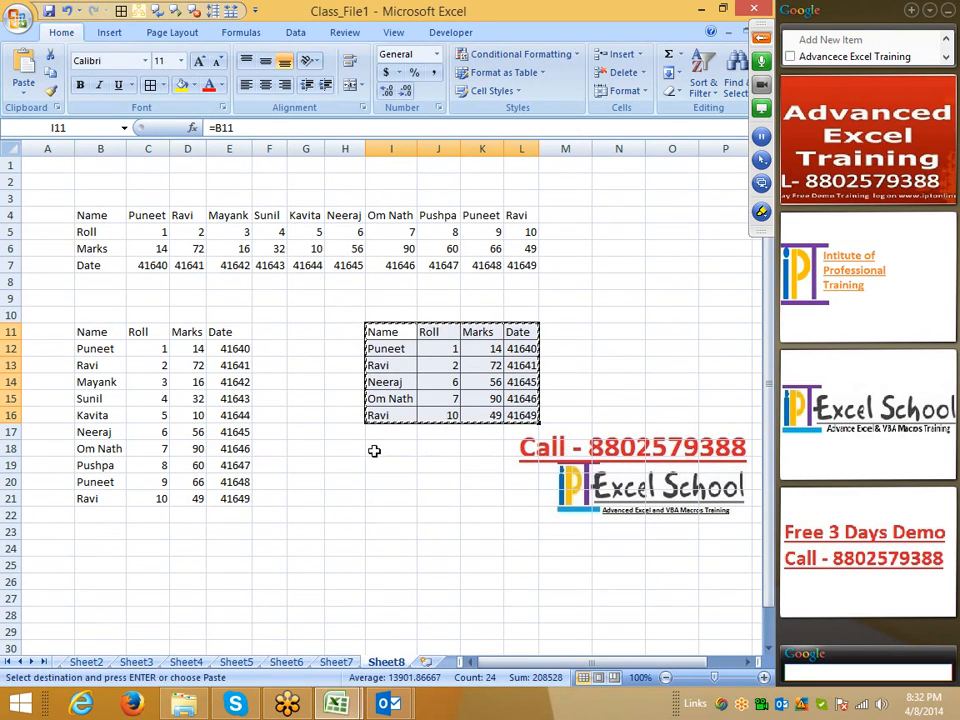
left_click(182, 85)
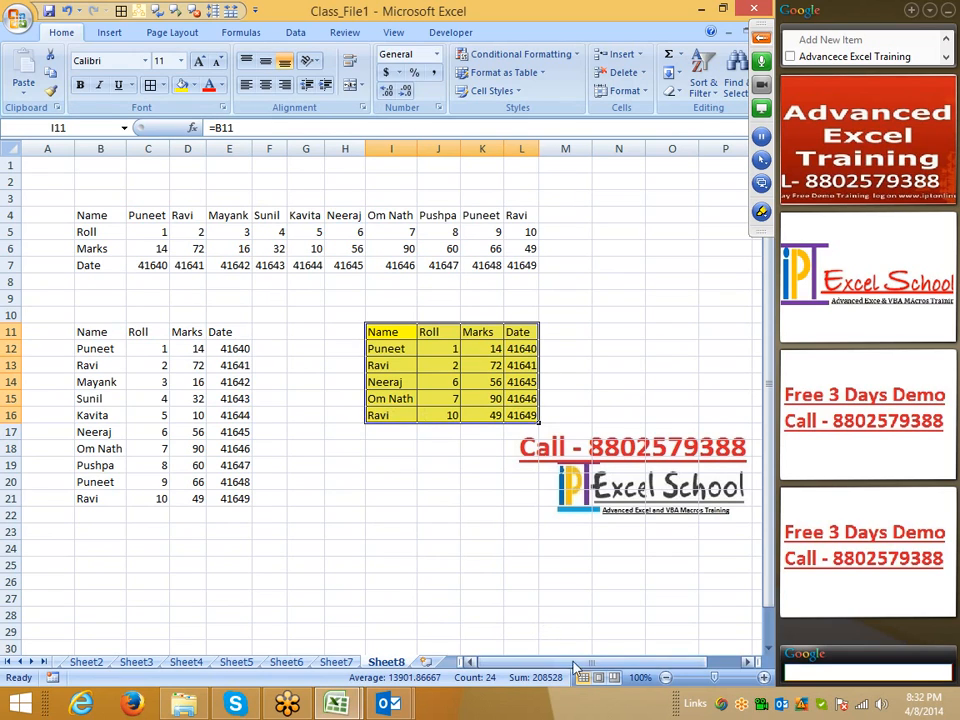
Copy the yellow table I11:L16, paste it as a picture at N2, and move the picture down to about row 3
left_click_drag(551, 662, 583, 662)
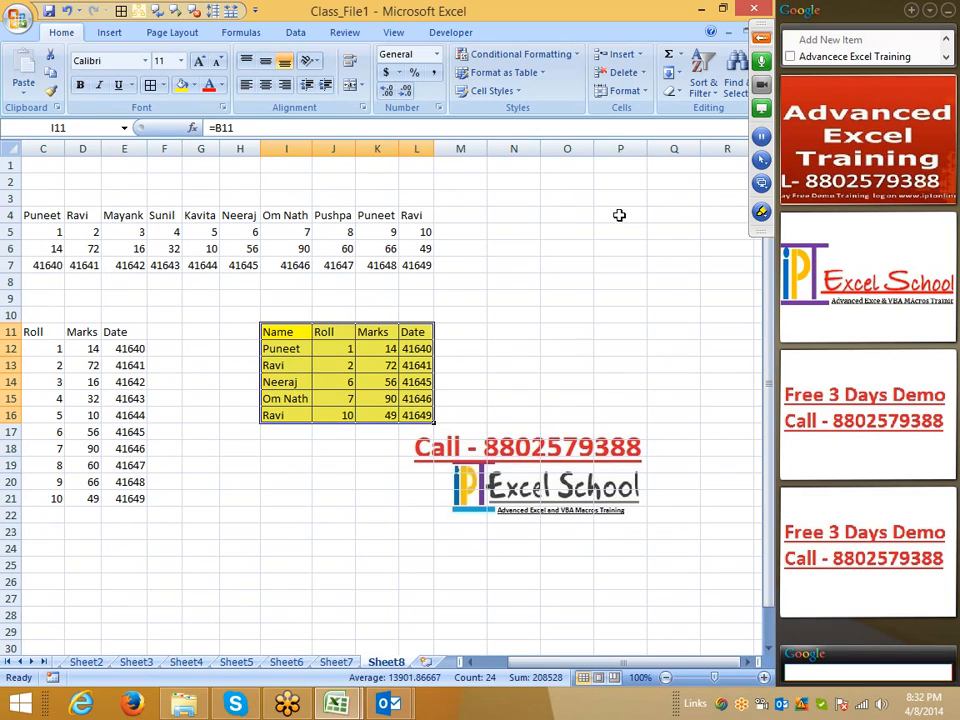
key("ctrl+c")
left_click(520, 180)
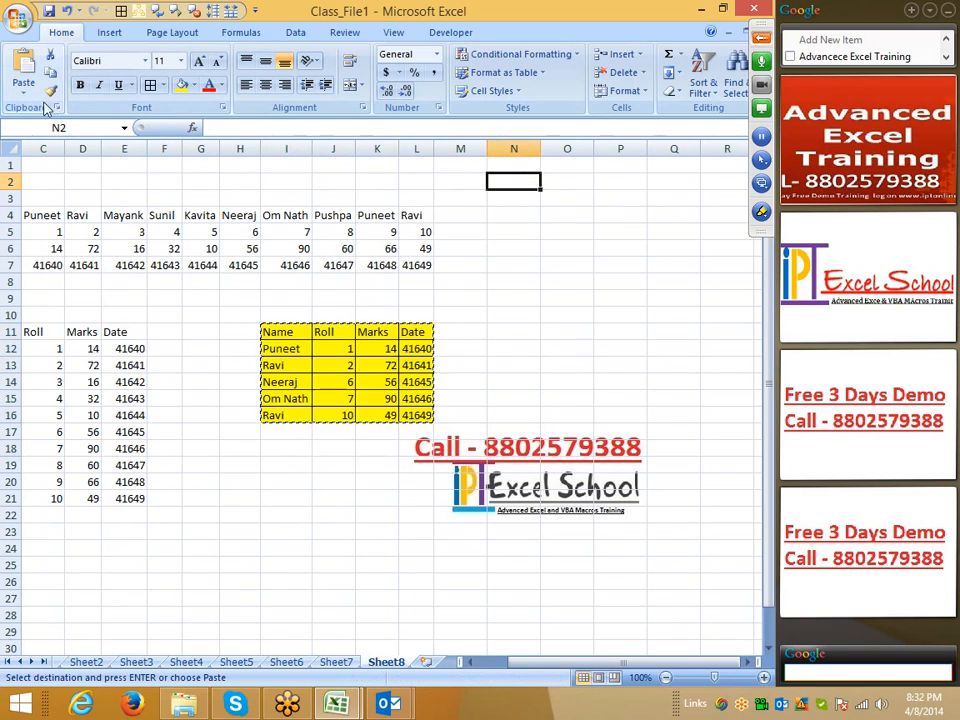
left_click(23, 88)
mouse_move(35, 260)
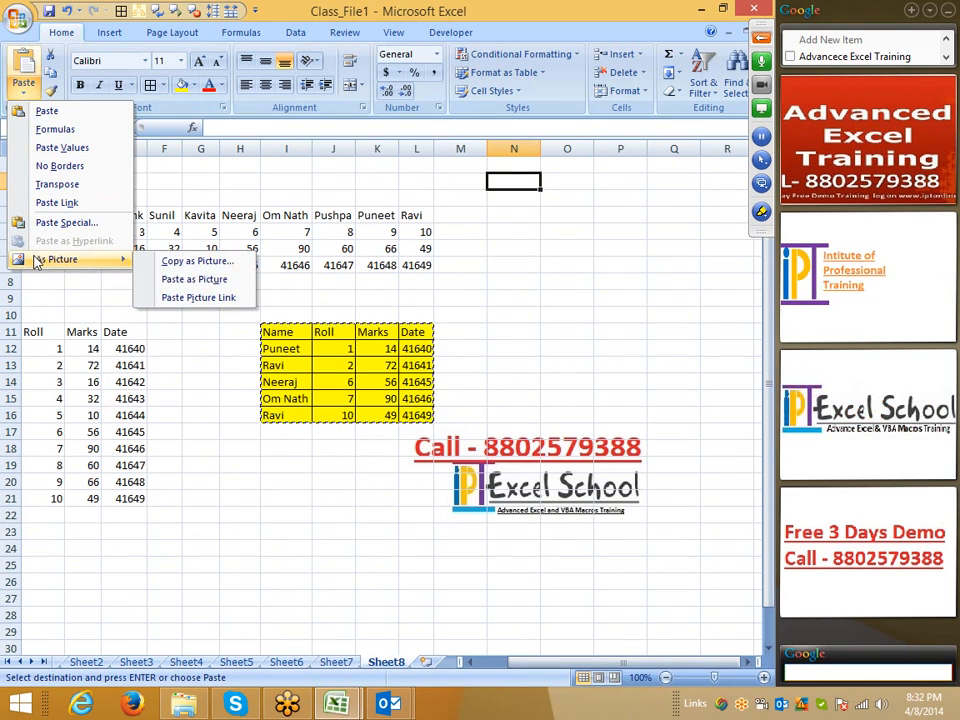
left_click(199, 279)
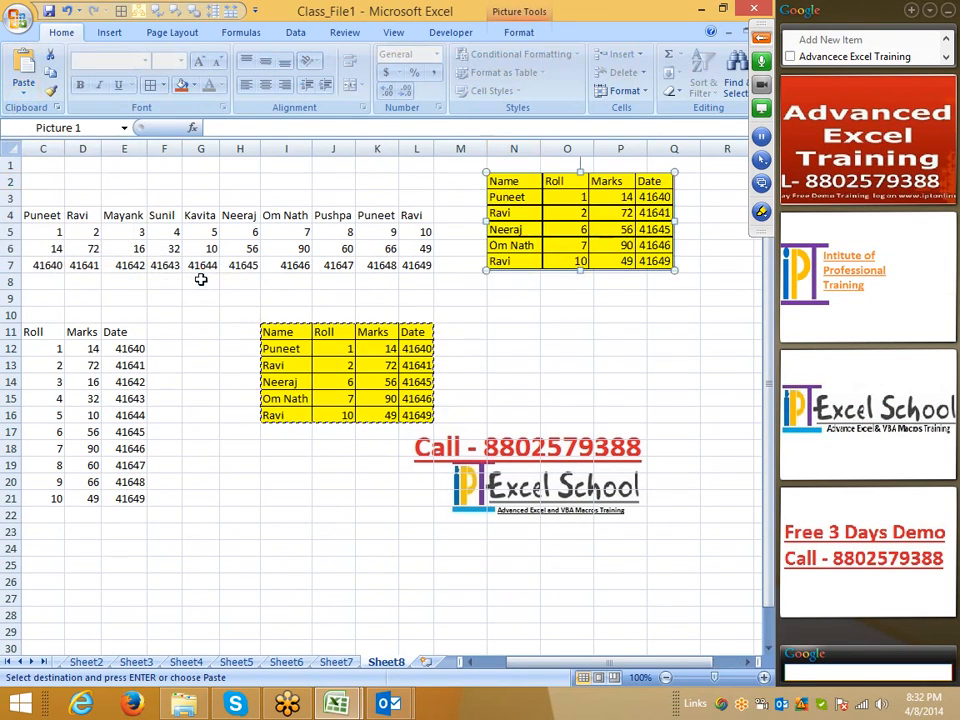
left_click_drag(561, 246, 560, 273)
left_click(415, 348)
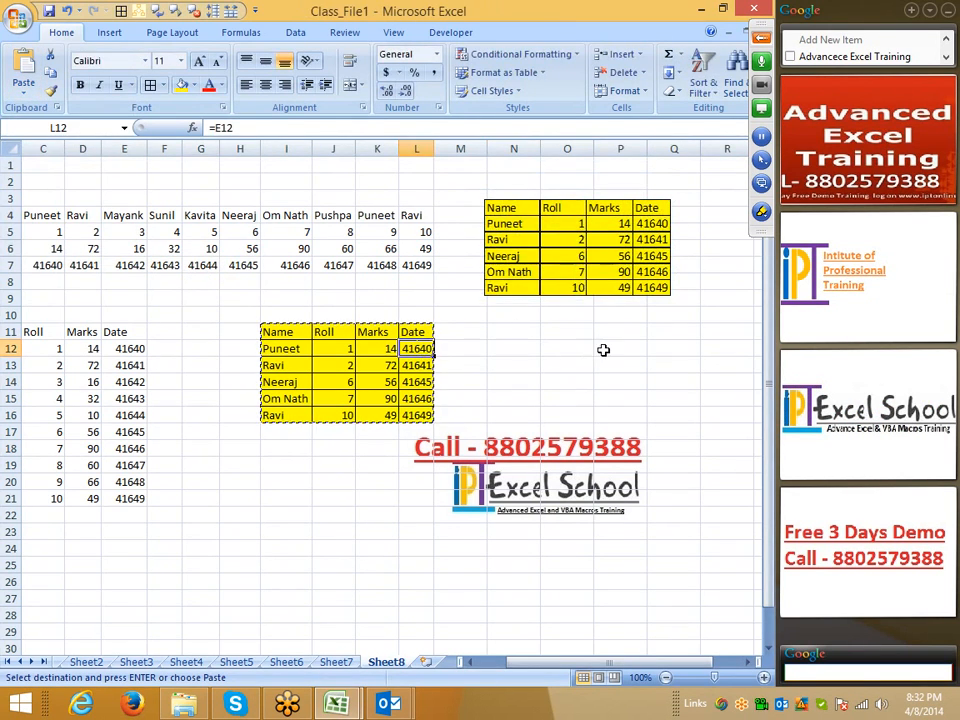
Shrink the pasted table picture in both width and height so it ends in column P at about row 7
left_click(674, 291)
left_click_drag(677, 250, 608, 252)
left_click_drag(545, 292, 545, 279)
left_click(545, 312)
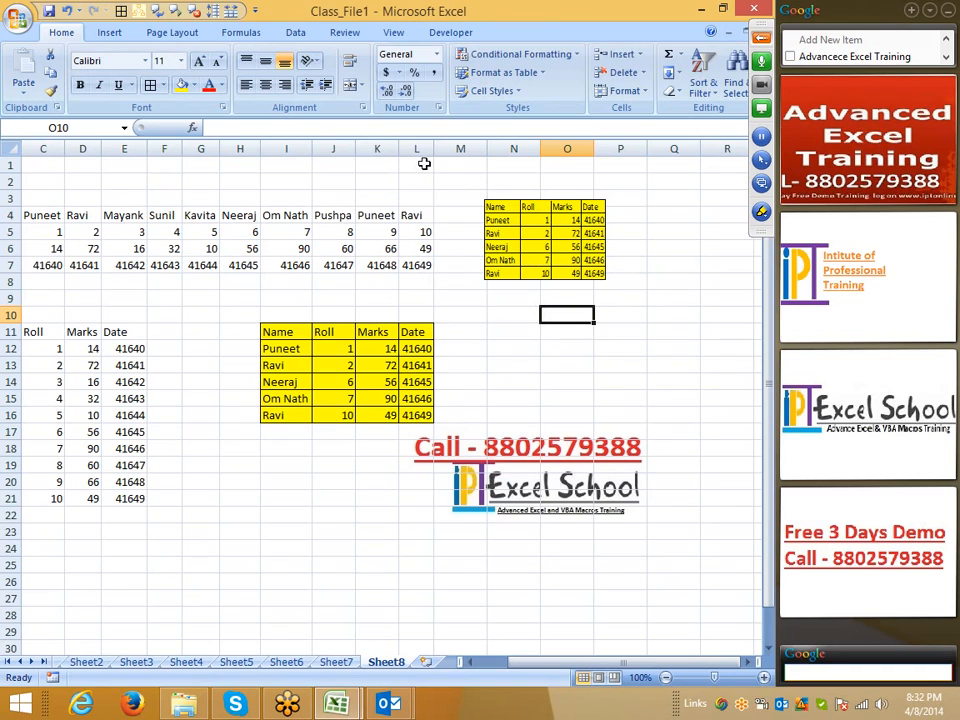
Narrow column K slightly
left_click_drag(395, 152, 394, 148)
left_click_drag(360, 513, 628, 611)
left_click(565, 365)
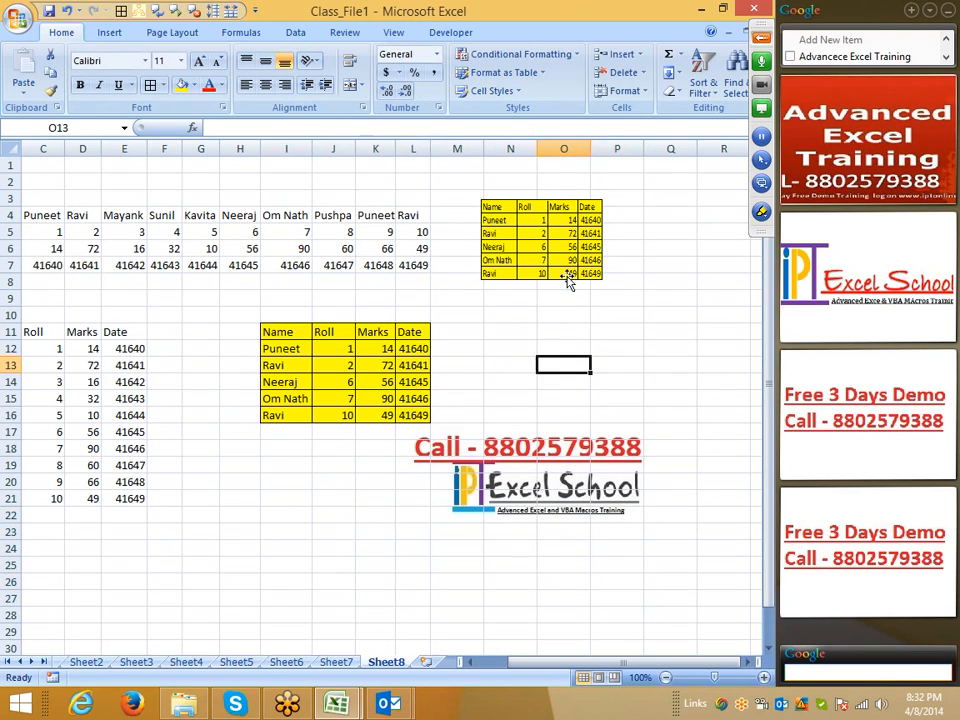
Shrink the table picture further from its corner so that it fits within columns N and O
left_click(566, 276)
left_click_drag(604, 285, 574, 281)
left_click(568, 312)
left_click(570, 262)
left_click(573, 292)
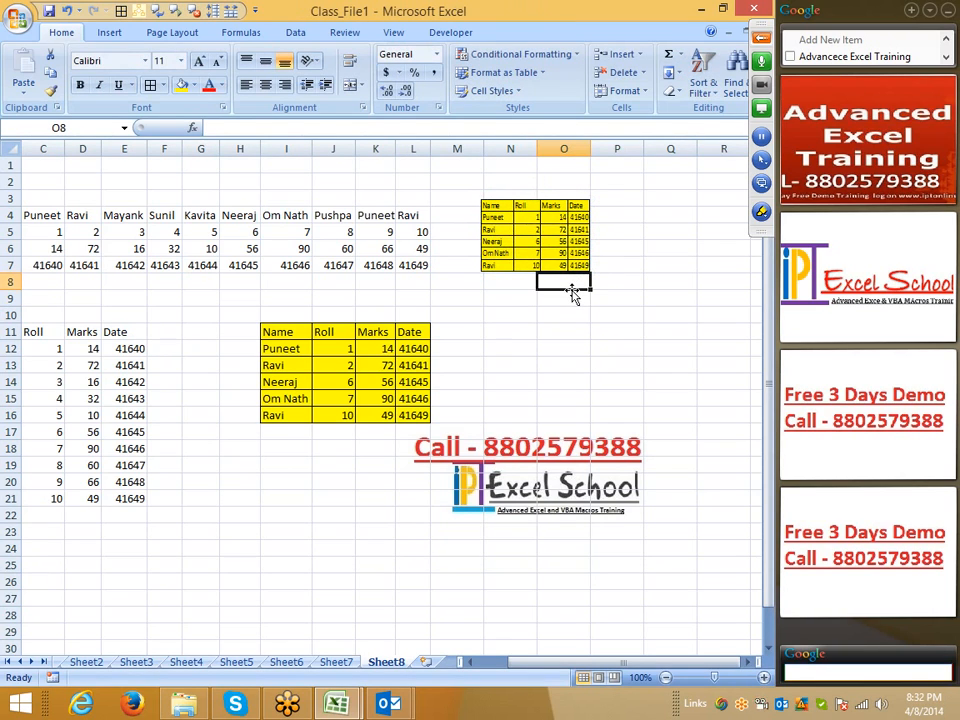
Give the source table B11:E21 all borders and a yellow fill
left_click_drag(559, 662, 530, 663)
left_click(298, 548)
left_click(486, 466)
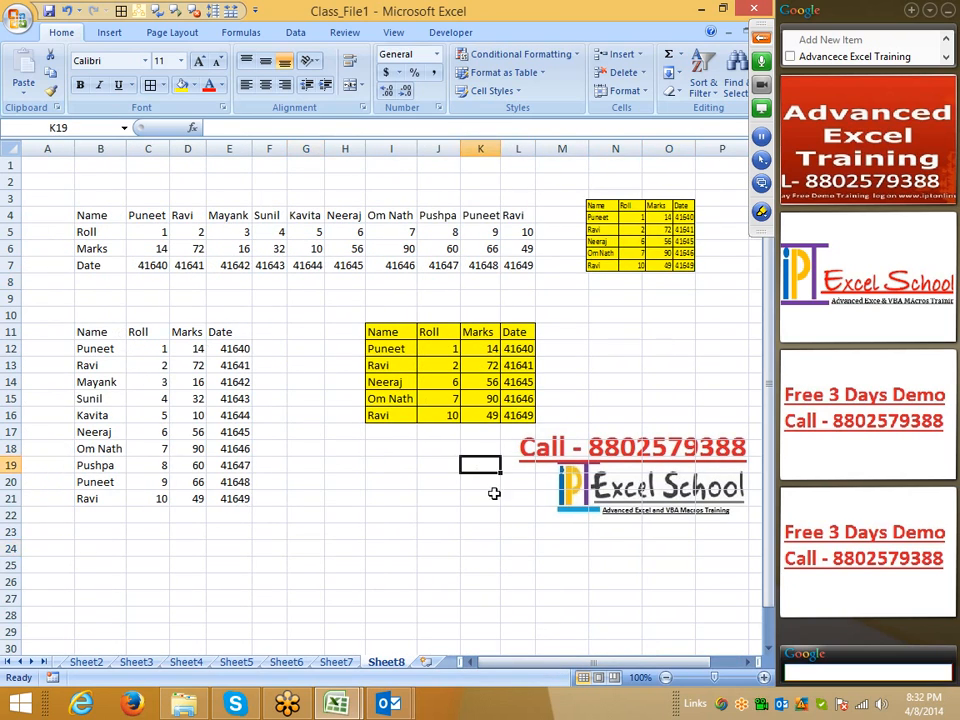
left_click_drag(86, 334, 240, 498)
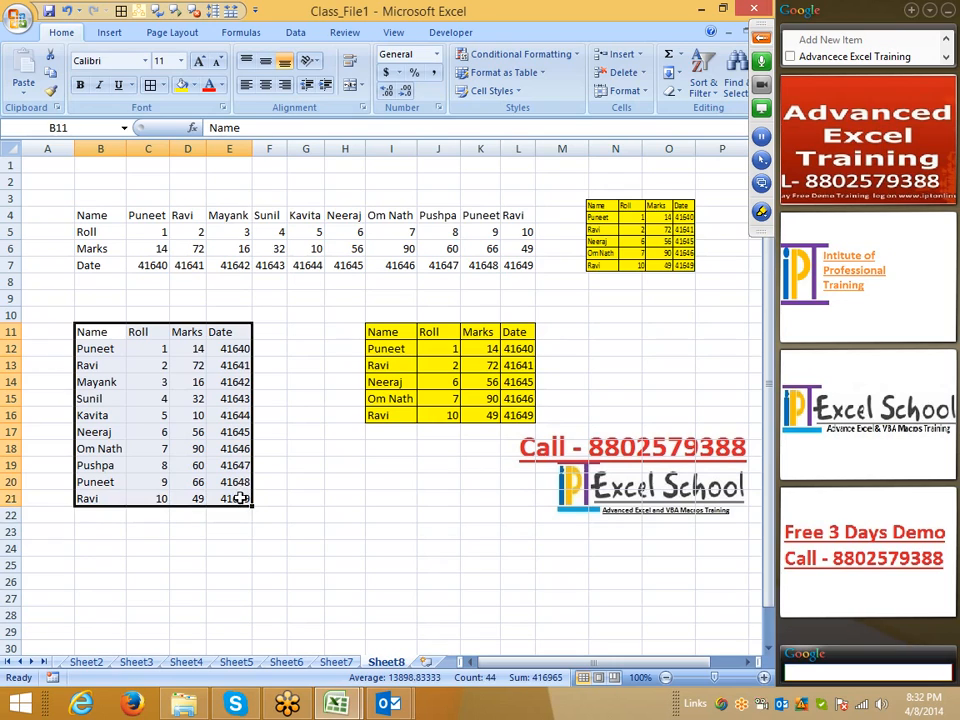
left_click(150, 85)
left_click(185, 86)
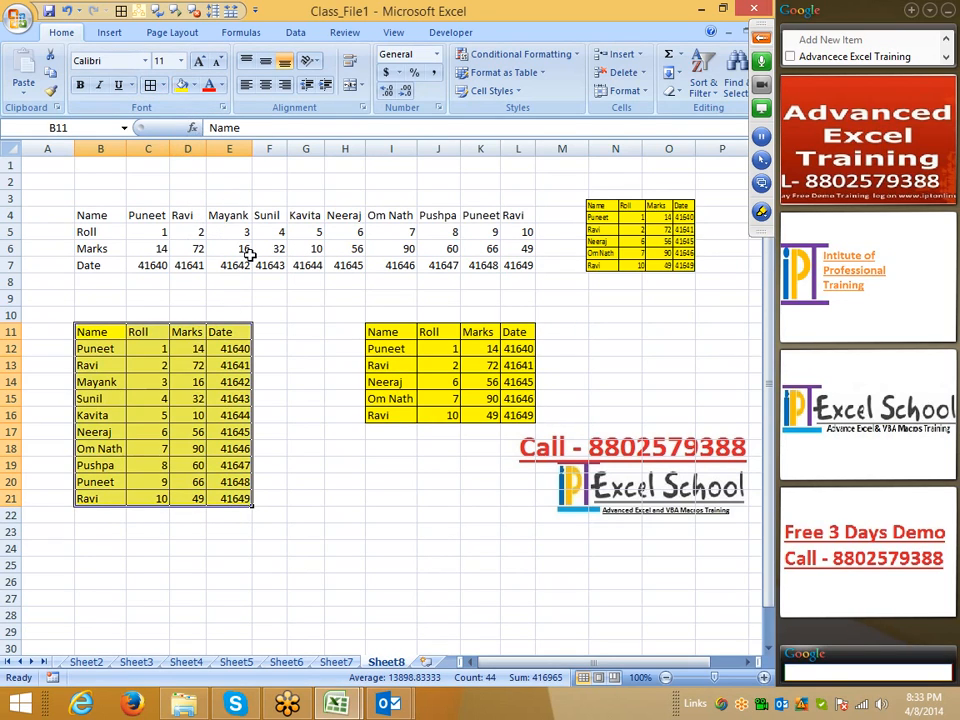
Fill the roll number cell C12 with the standard light blue color
left_click(157, 350)
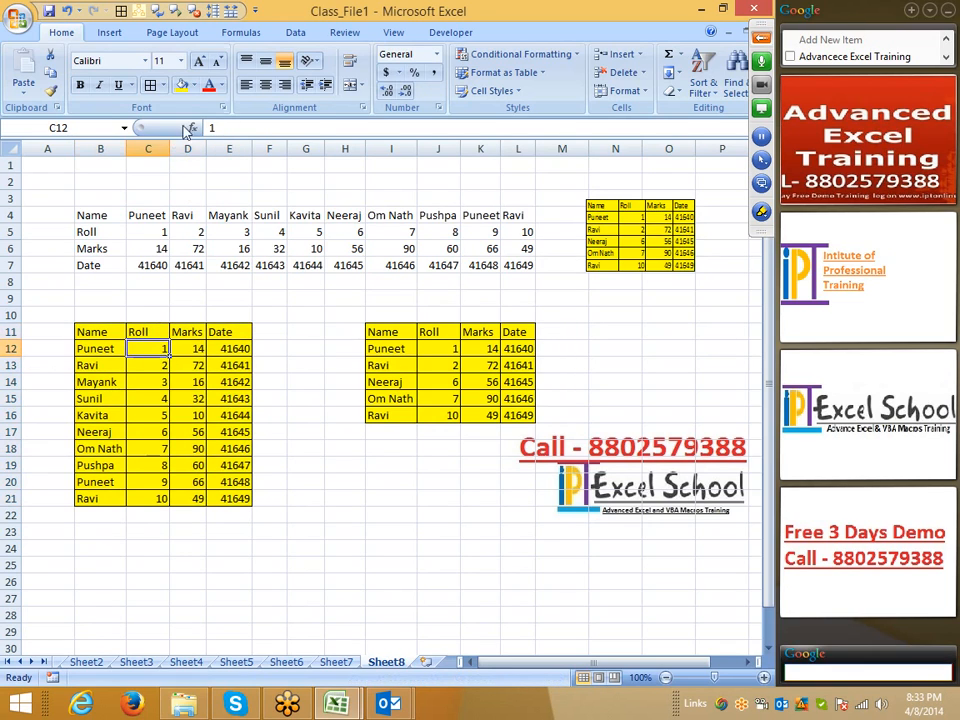
left_click(194, 86)
left_click(265, 211)
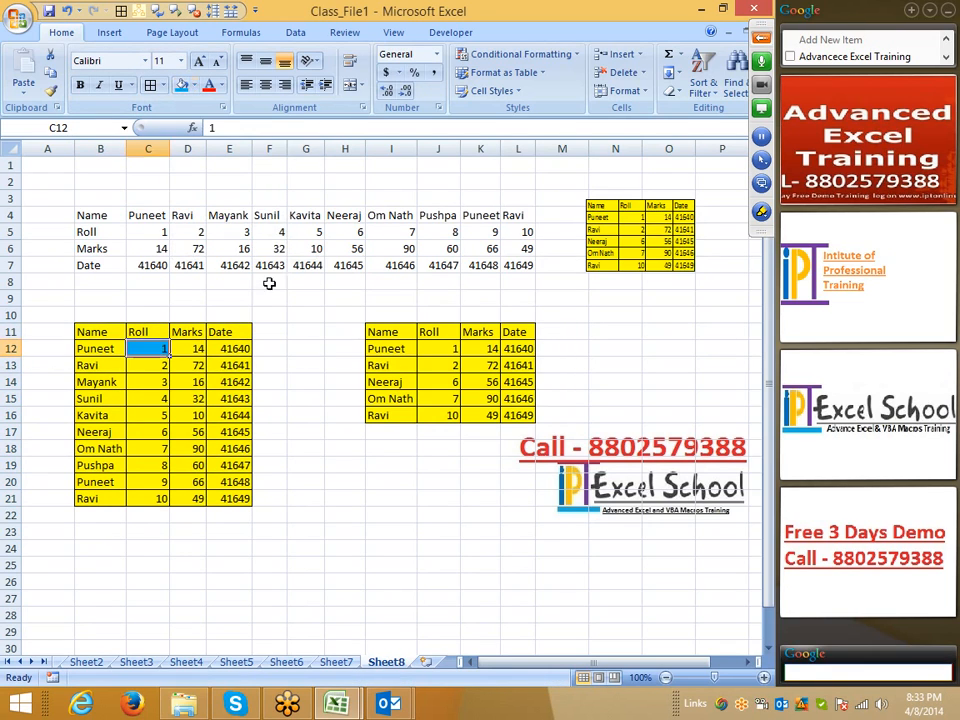
left_click(316, 418)
Copy B11:E21, paste it at I22 as a linked picture, and move the picture so it starts at about G18
left_click_drag(92, 331, 238, 491)
key("ctrl+c")
left_click(372, 516)
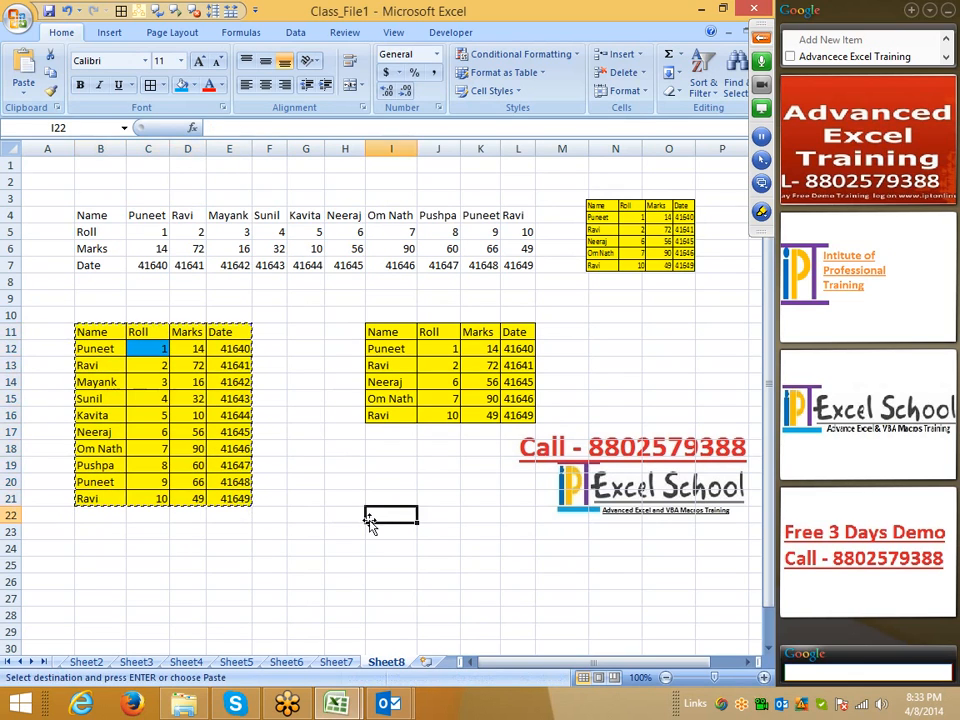
left_click(31, 97)
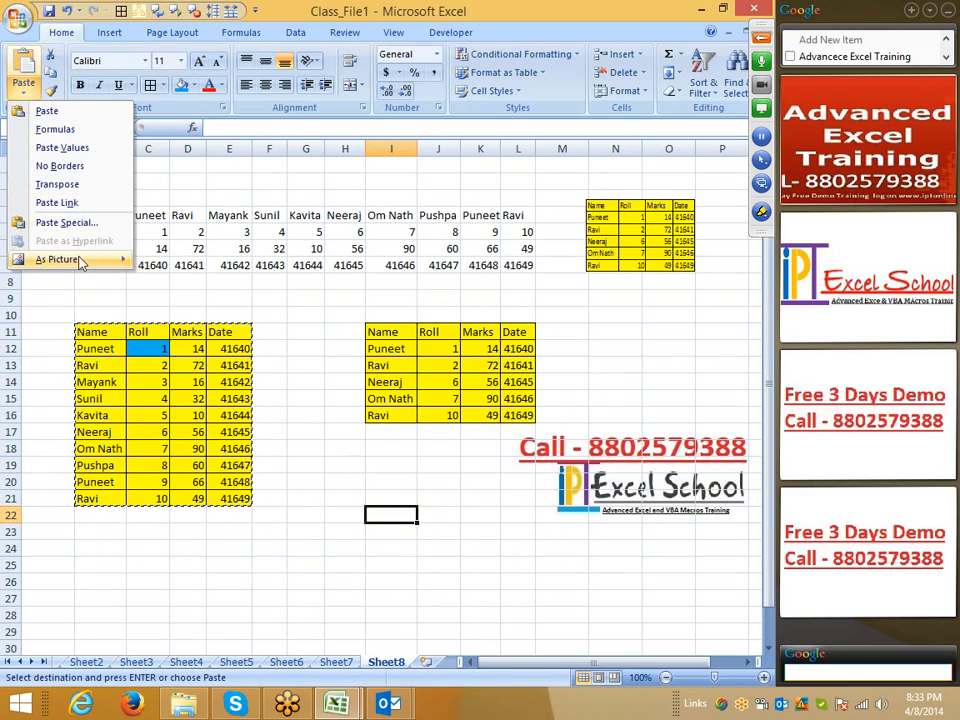
mouse_move(80, 259)
left_click(198, 298)
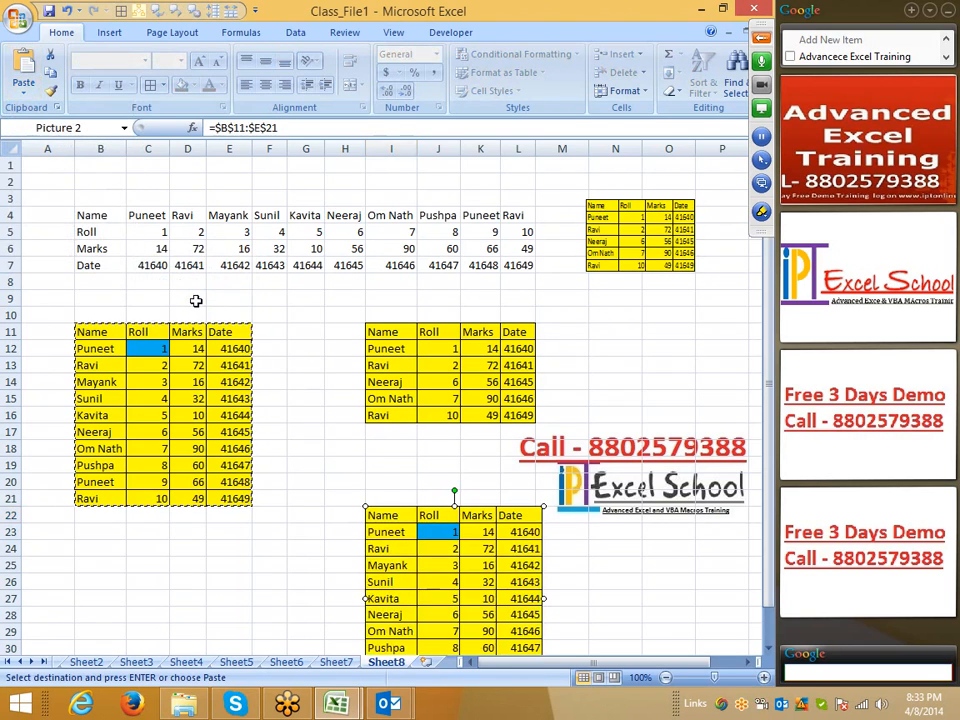
left_click_drag(374, 486, 356, 471)
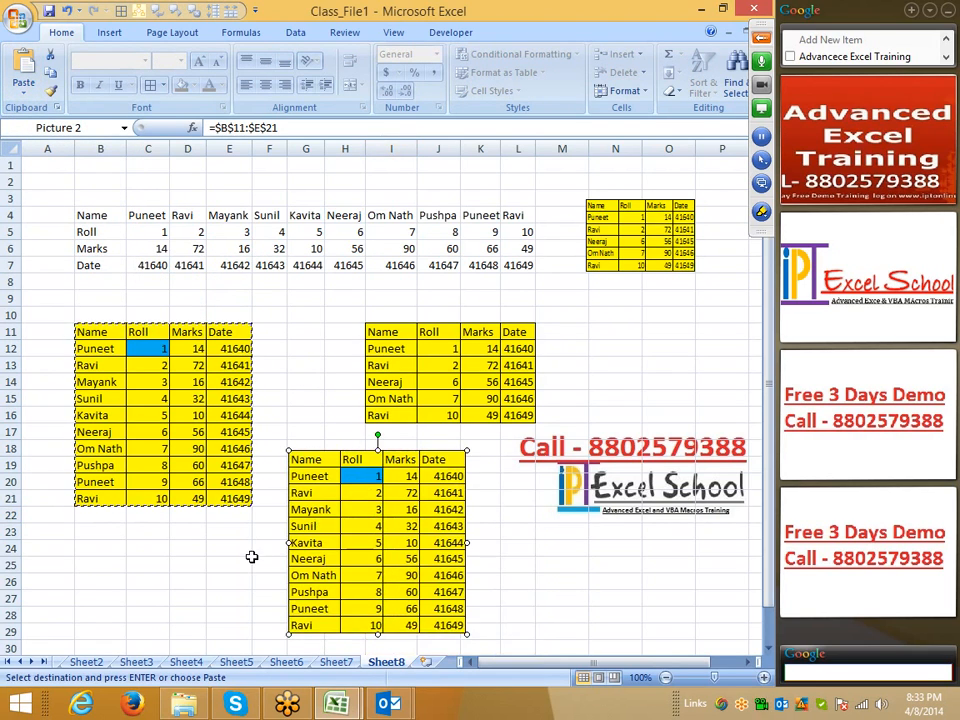
left_click(251, 556)
Fill the roll number cell C15 in the source table with the standard blue color
left_click(155, 397)
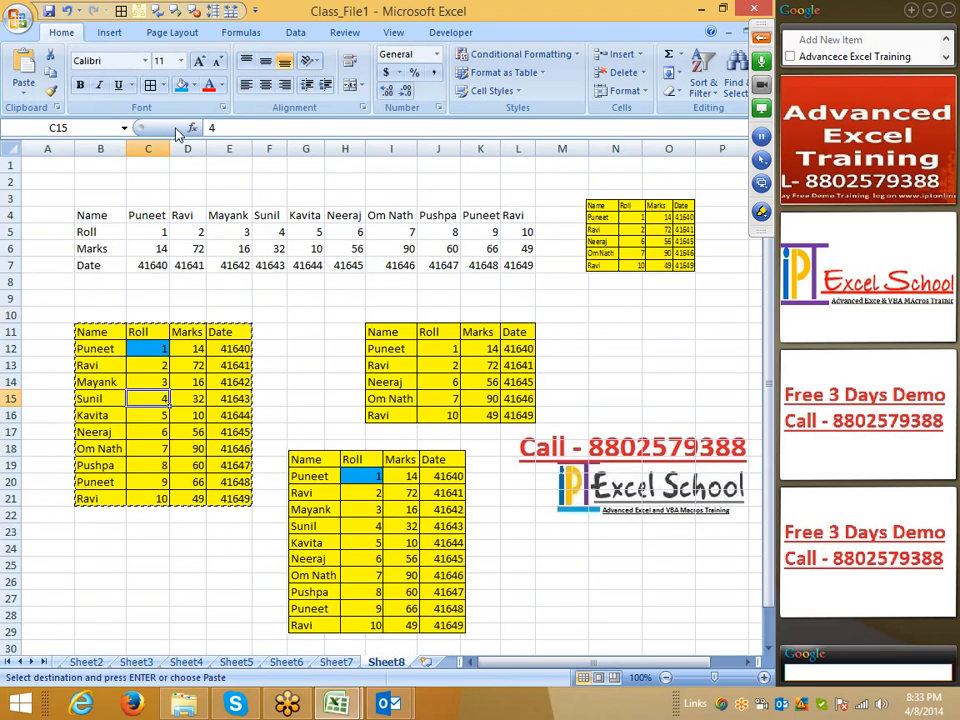
left_click(193, 85)
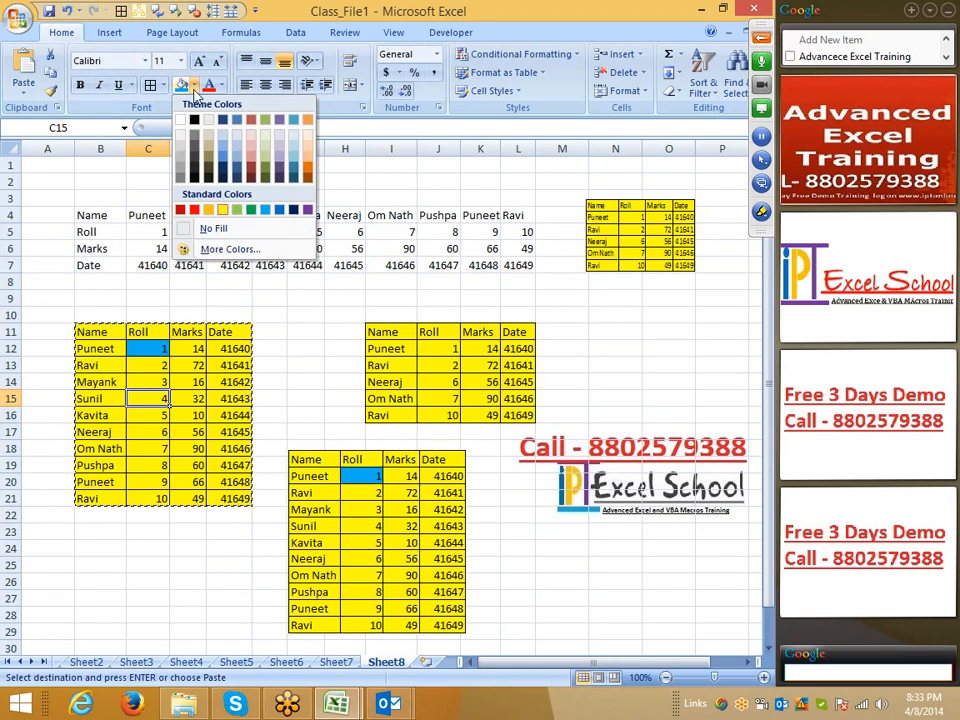
left_click(279, 212)
left_click(200, 535)
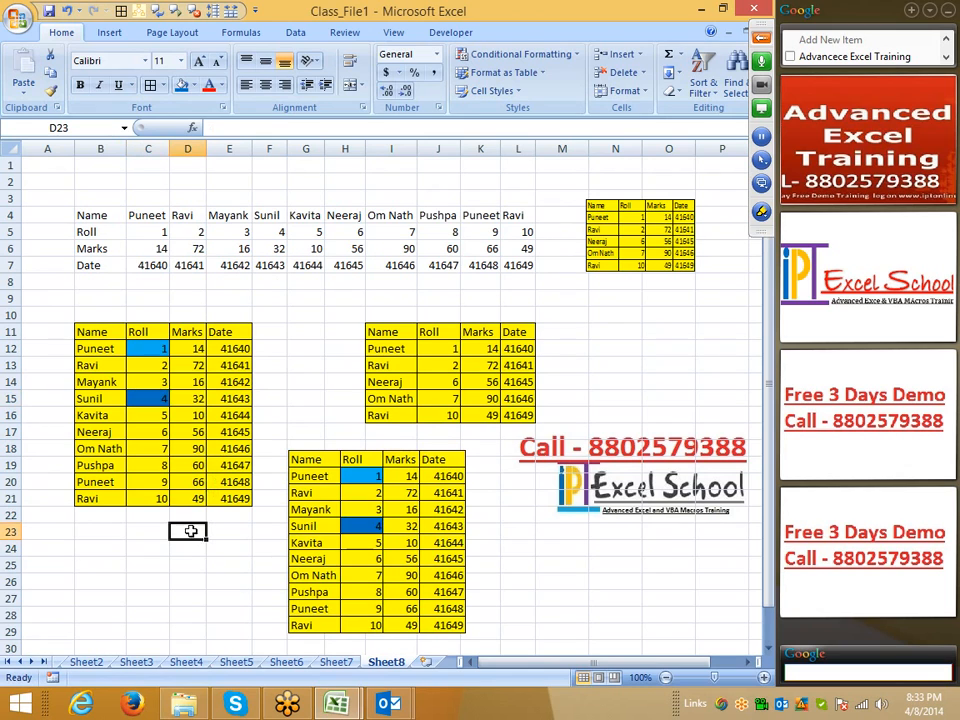
Copy the source table B11:E21 and open Microsoft Office PowerPoint 2007 with a blank presentation
left_click_drag(98, 331, 230, 494)
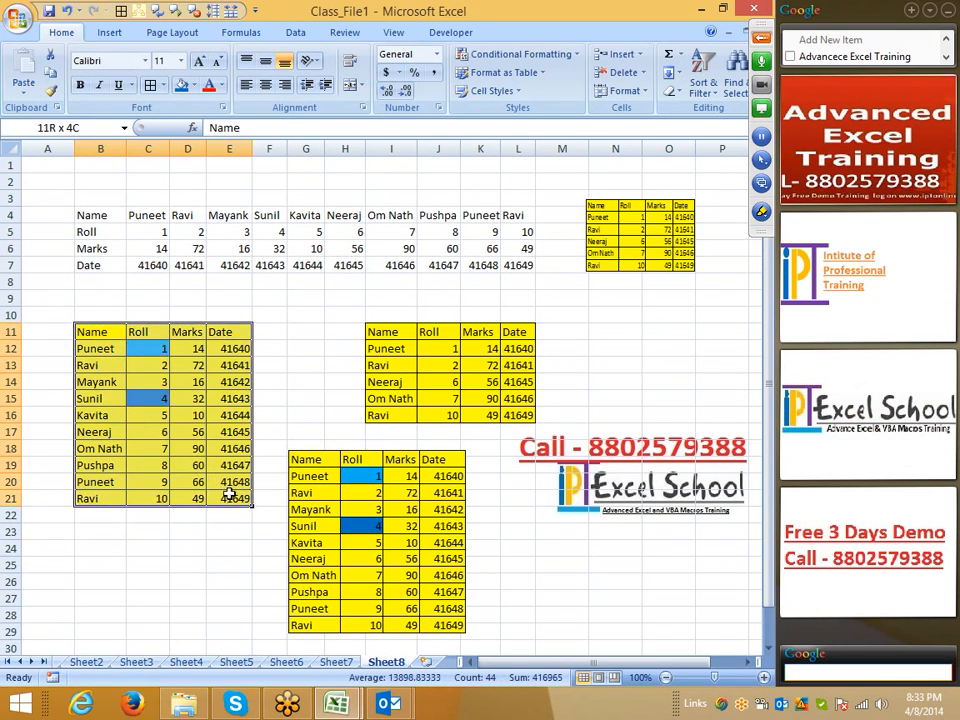
key("ctrl+c")
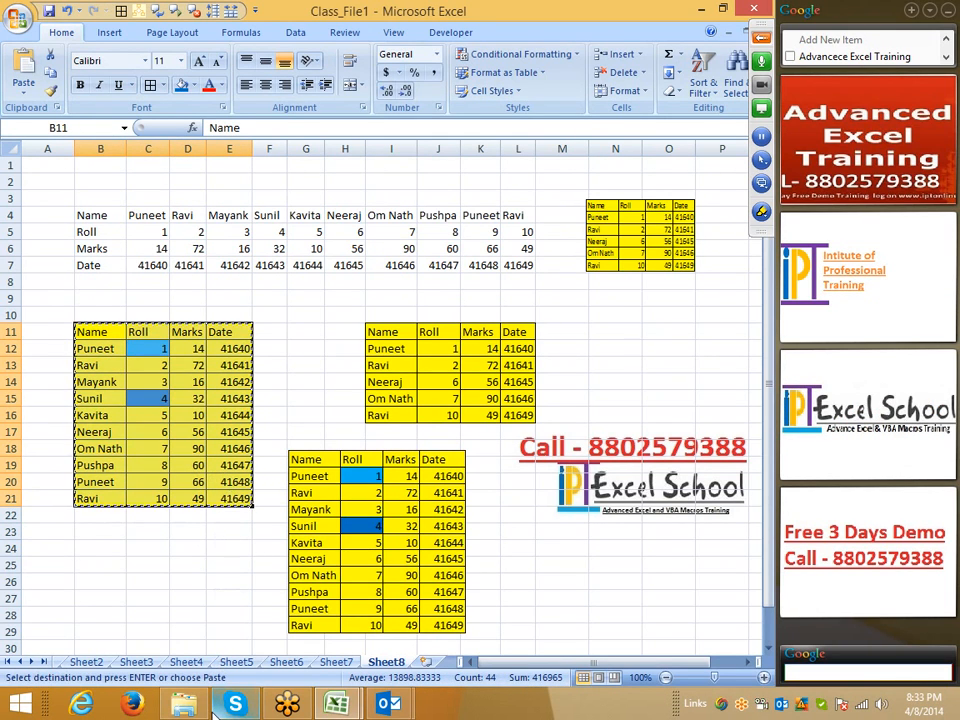
key("super")
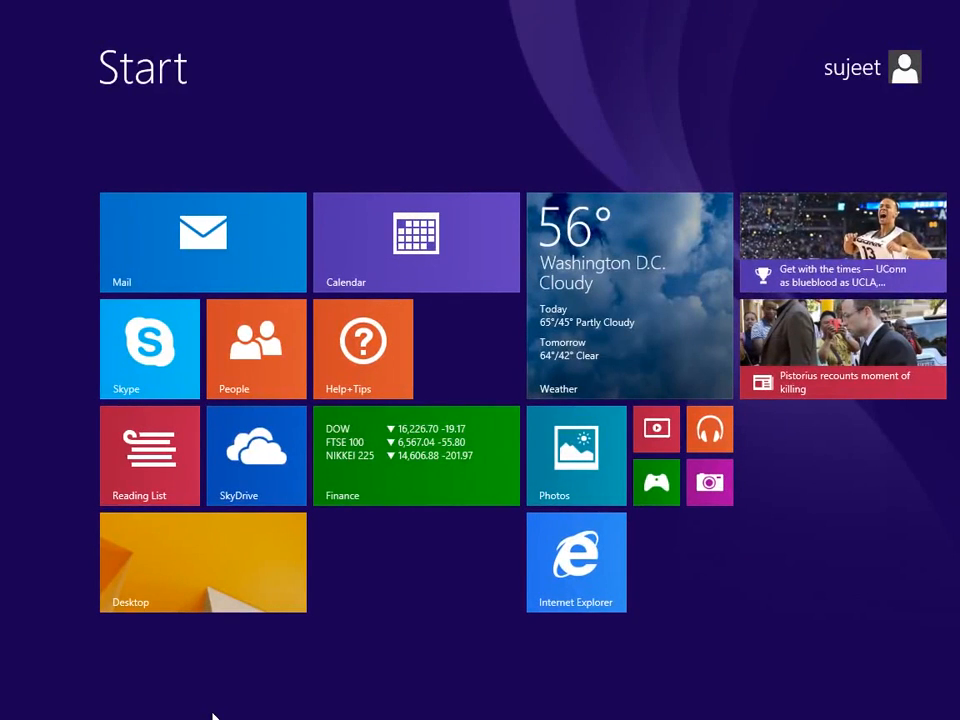
type("poe")
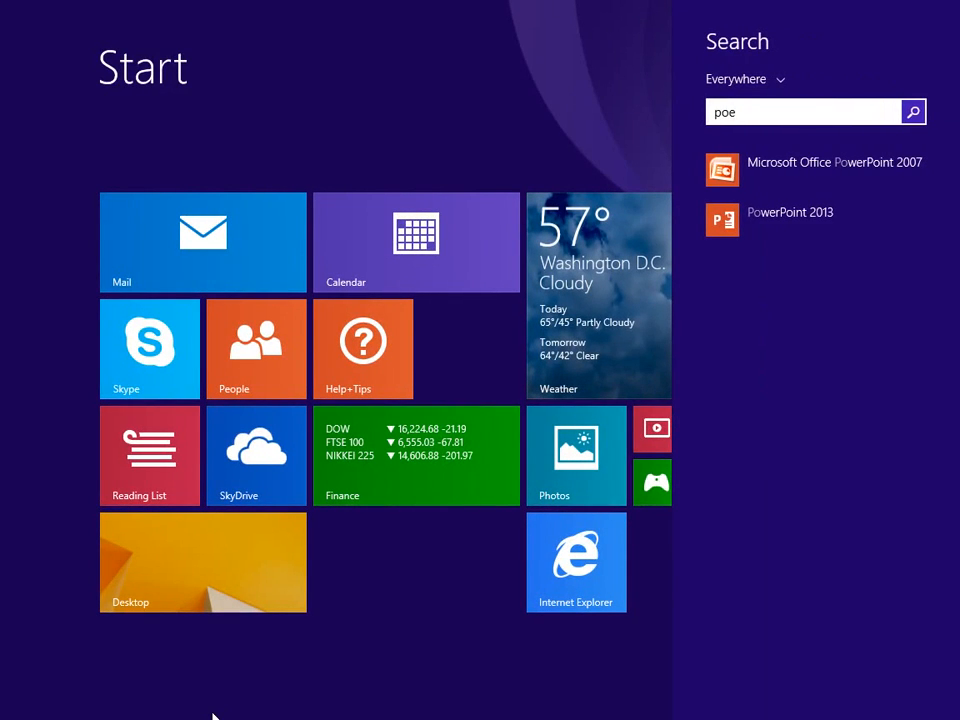
key("BackSpace")
type("werPoint 2007")
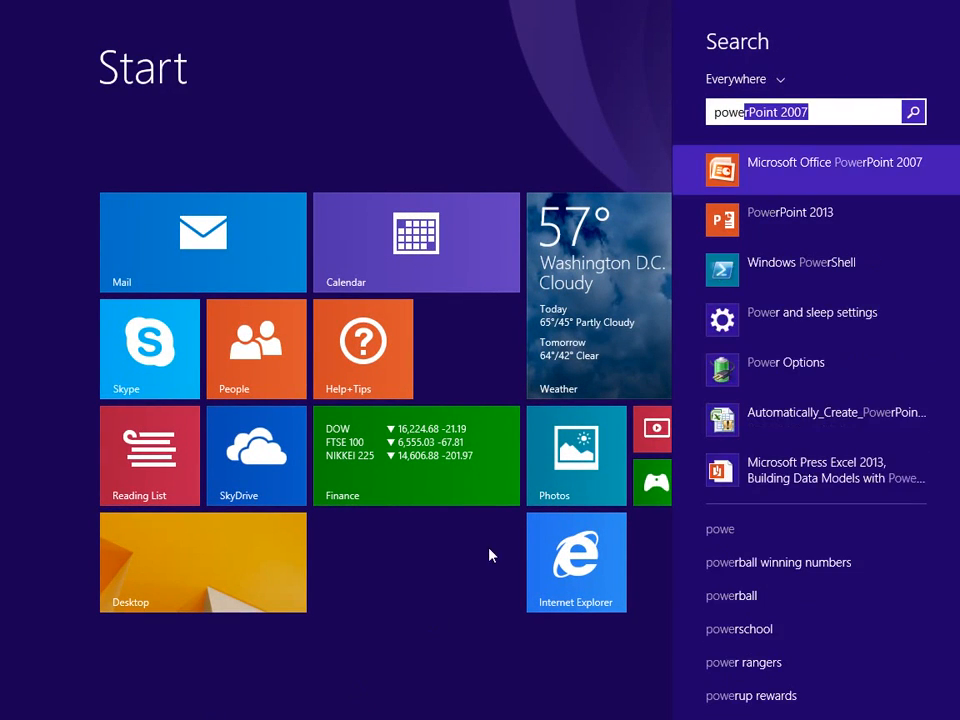
left_click(779, 187)
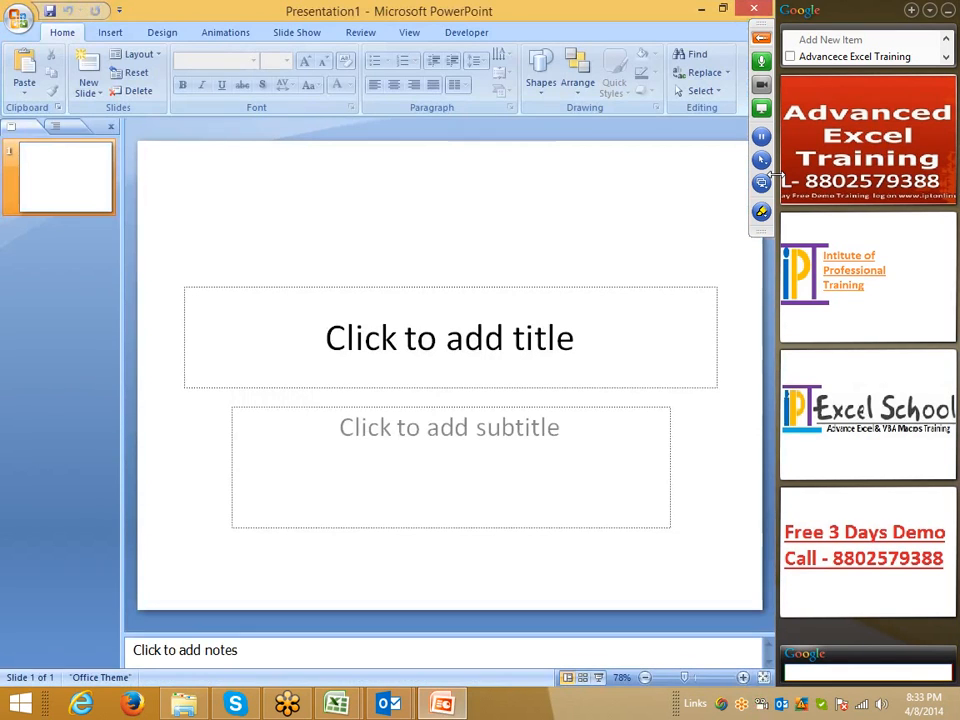
Paste the copied table onto the slide as a linked Microsoft Office Excel Worksheet (code) Object
left_click(24, 94)
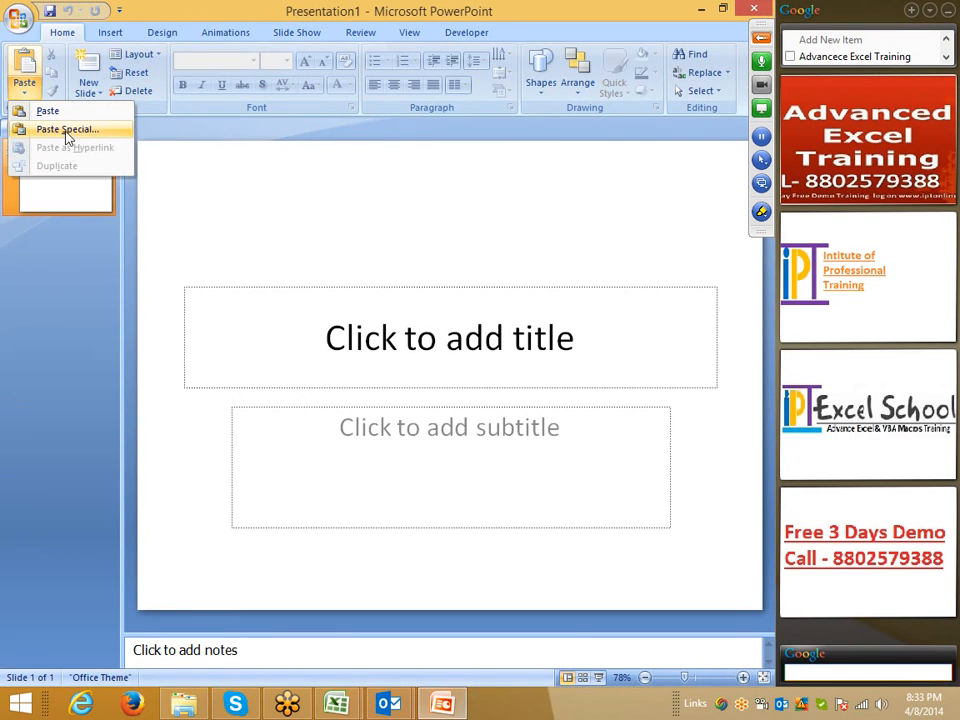
left_click(68, 130)
left_click(238, 322)
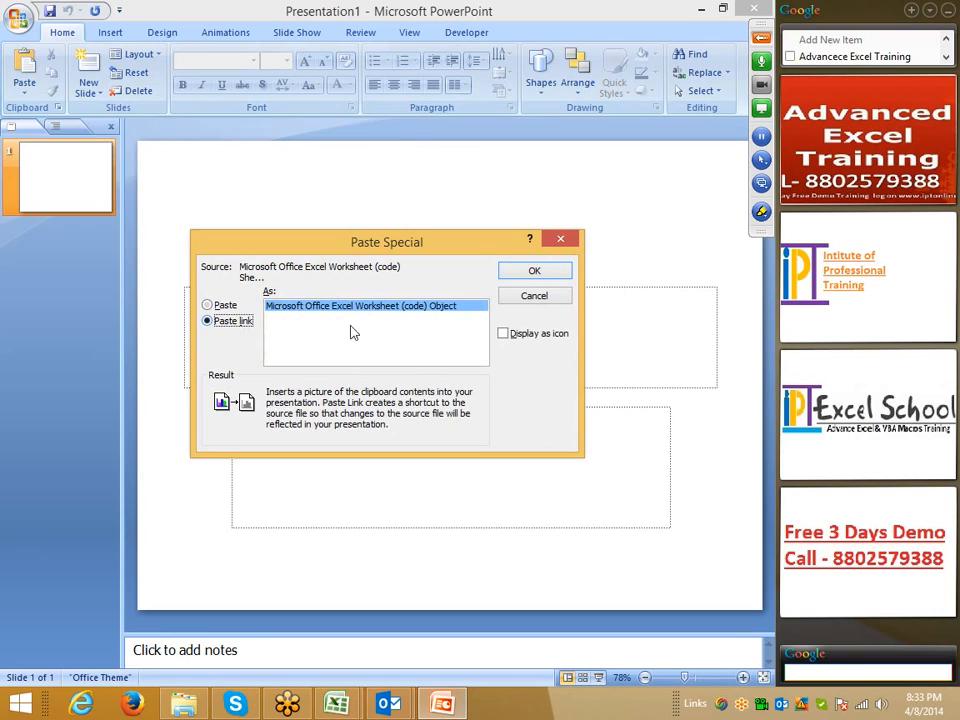
left_click(521, 273)
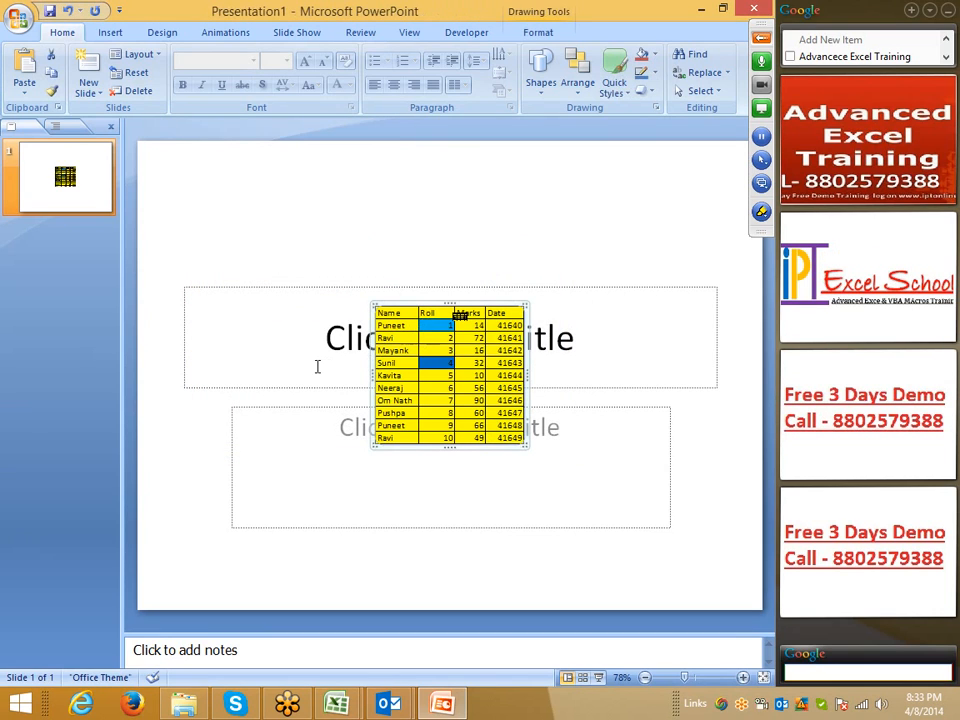
Delete the empty title and subtitle placeholders from the slide
left_click(220, 410)
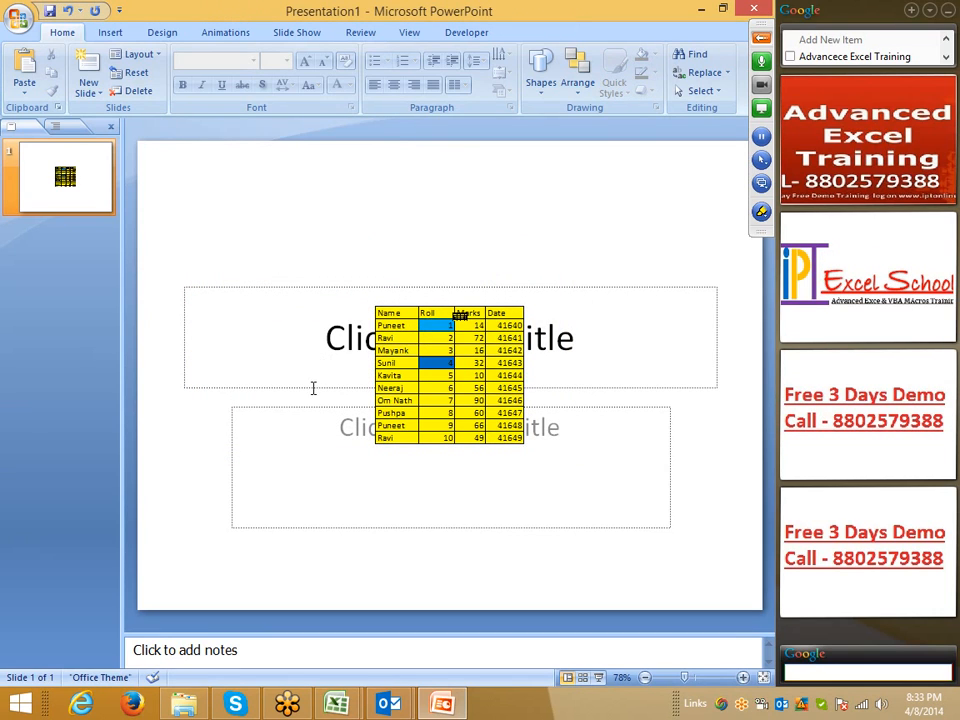
left_click(305, 388)
key("Delete")
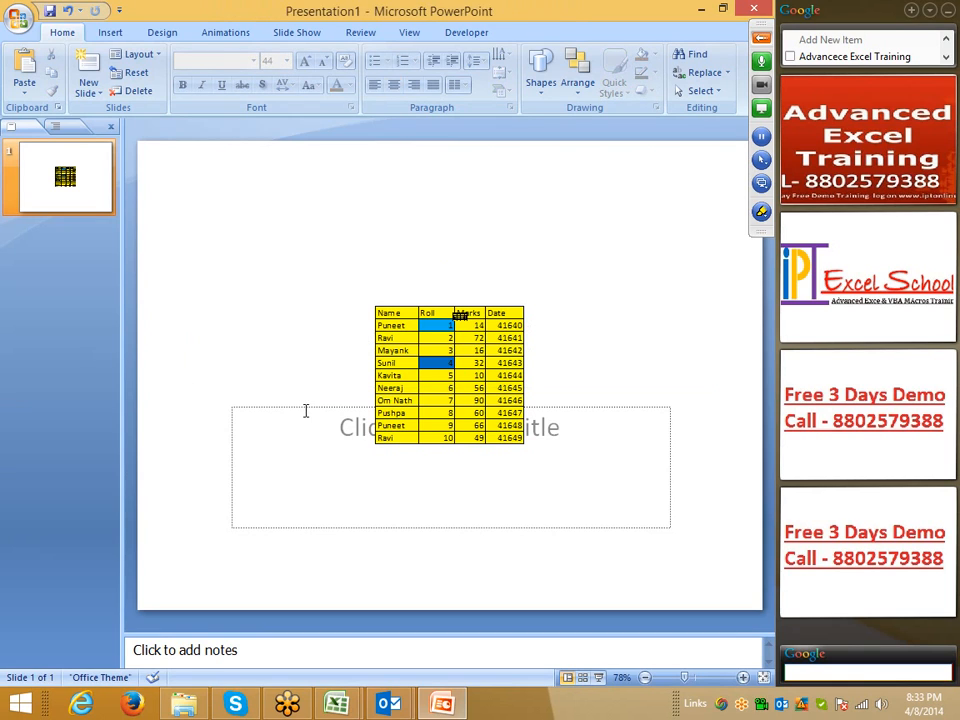
left_click(304, 407)
key("Delete")
Move the linked table toward the slide's upper left and enlarge it to cover most of the slide's height
left_click_drag(378, 381, 219, 264)
left_click_drag(341, 352, 574, 566)
left_click(613, 366)
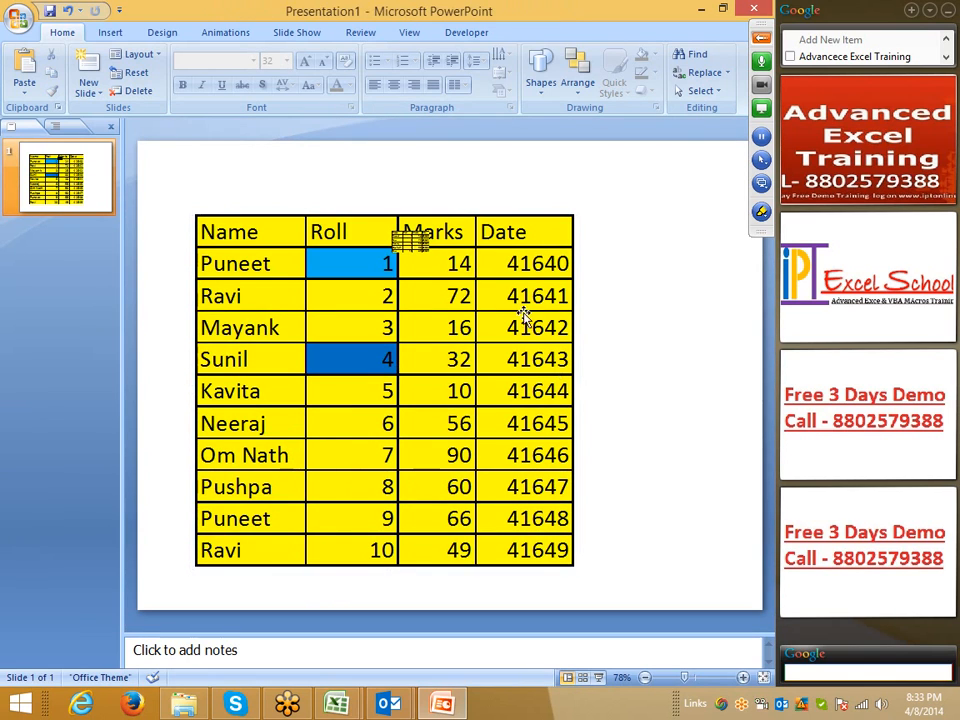
Try to open the linked table's source from the slide, deselect the table and switch back to the Excel workbook
left_click(421, 246)
double_click(418, 243)
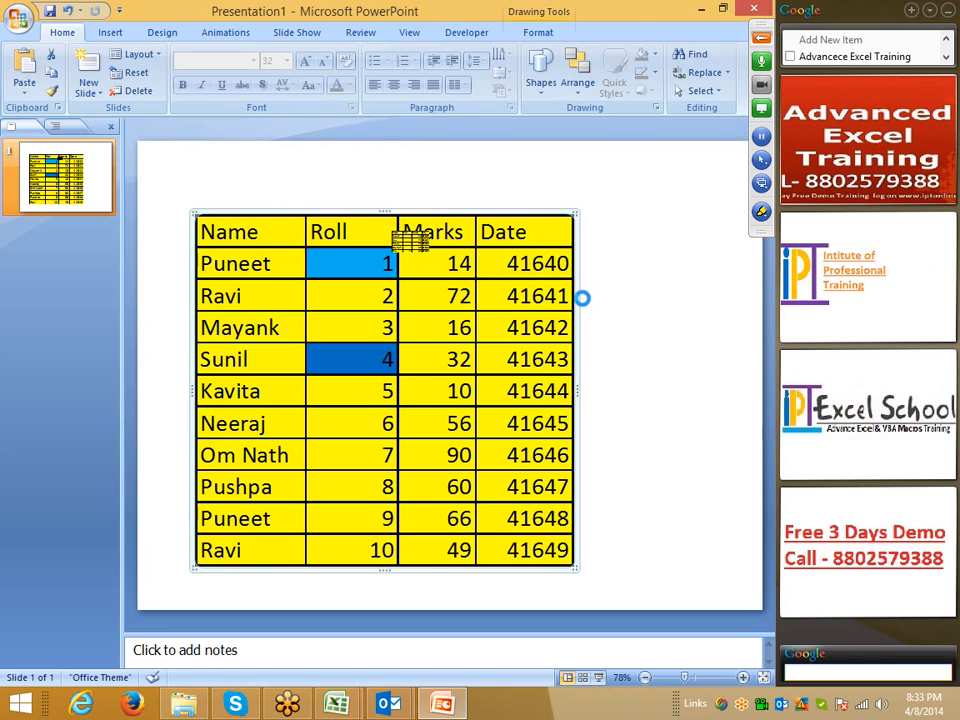
key("Return")
left_click(619, 310)
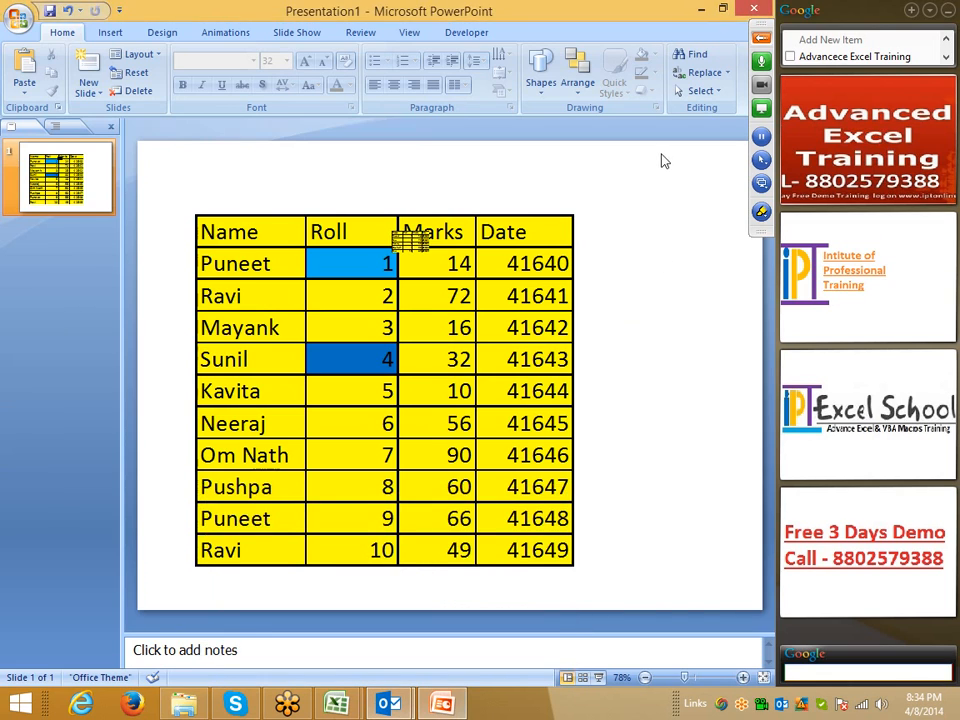
key("alt+Tab")
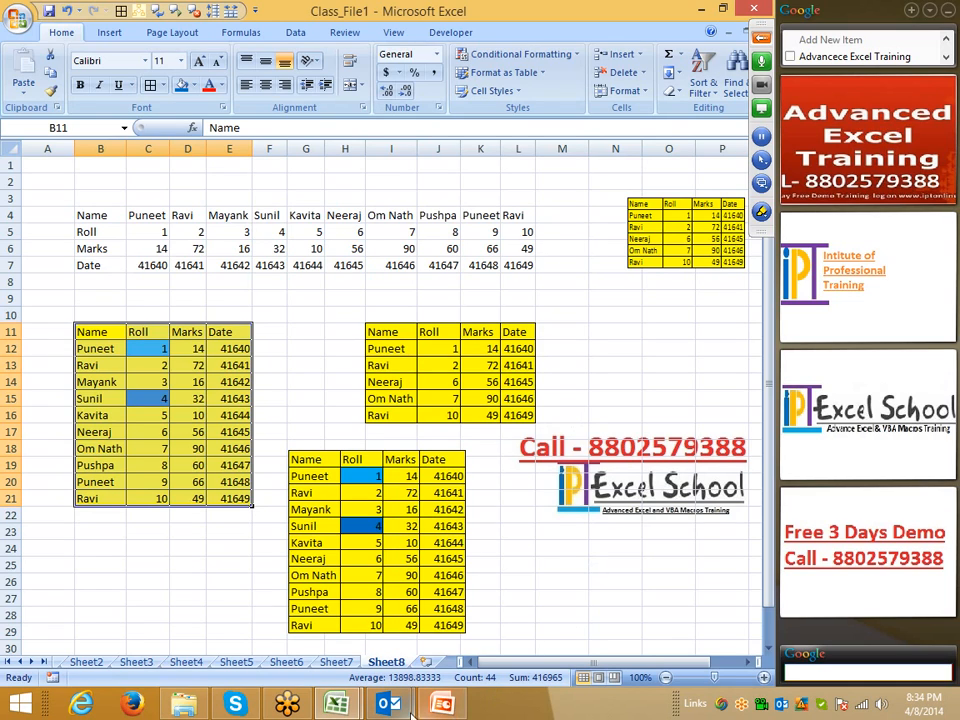
Close the unsent GoToMeeting invitation in Outlook without saving the changes
mouse_move(389, 704)
mouse_move(400, 548)
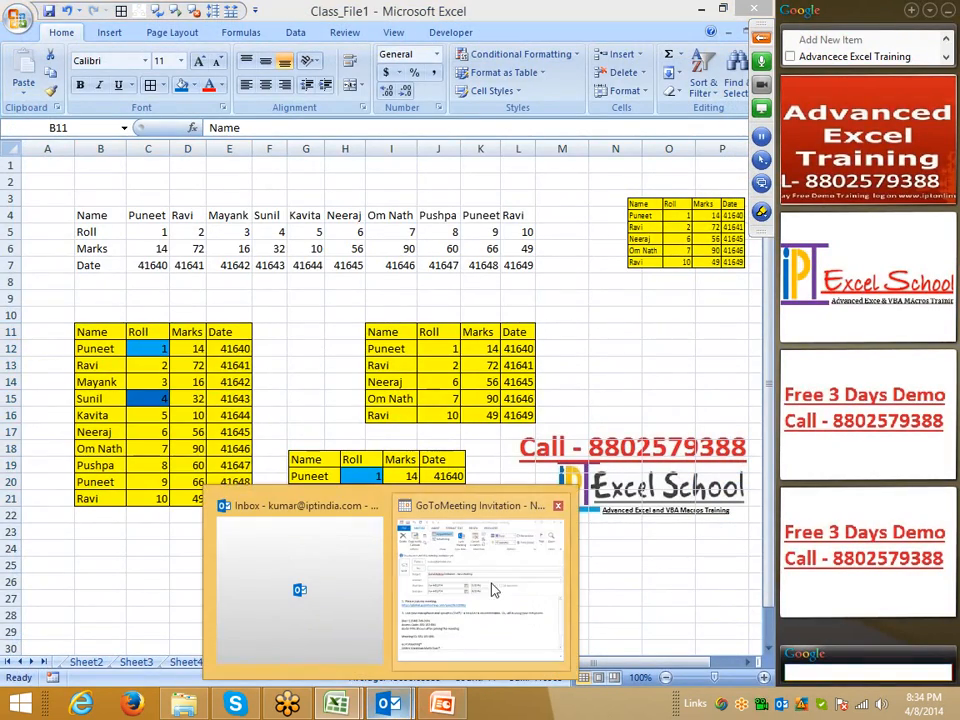
left_click(557, 507)
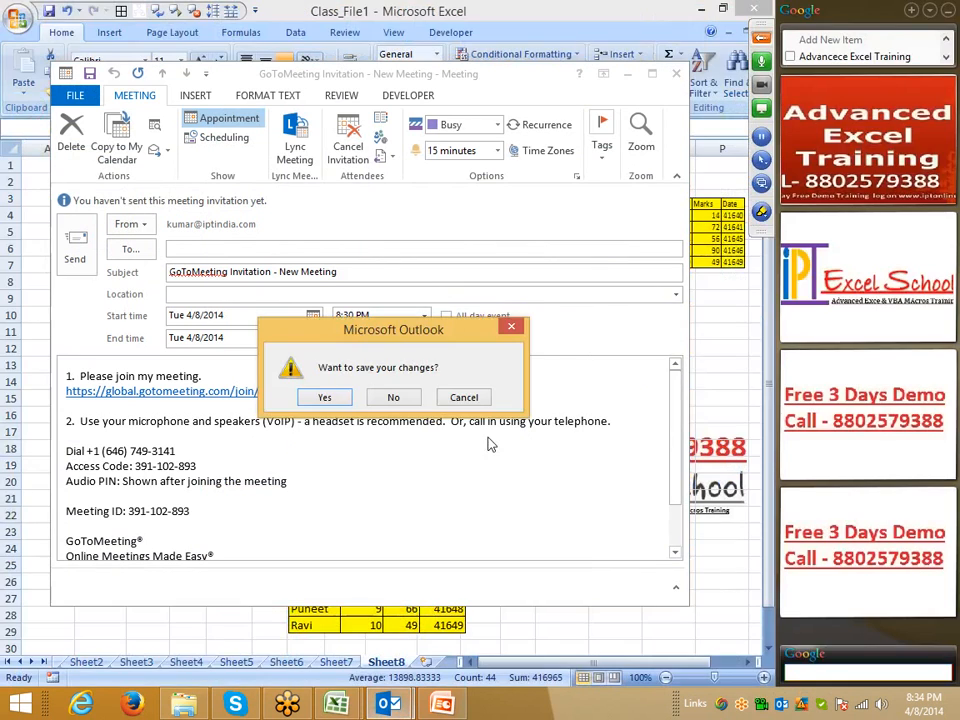
left_click(393, 398)
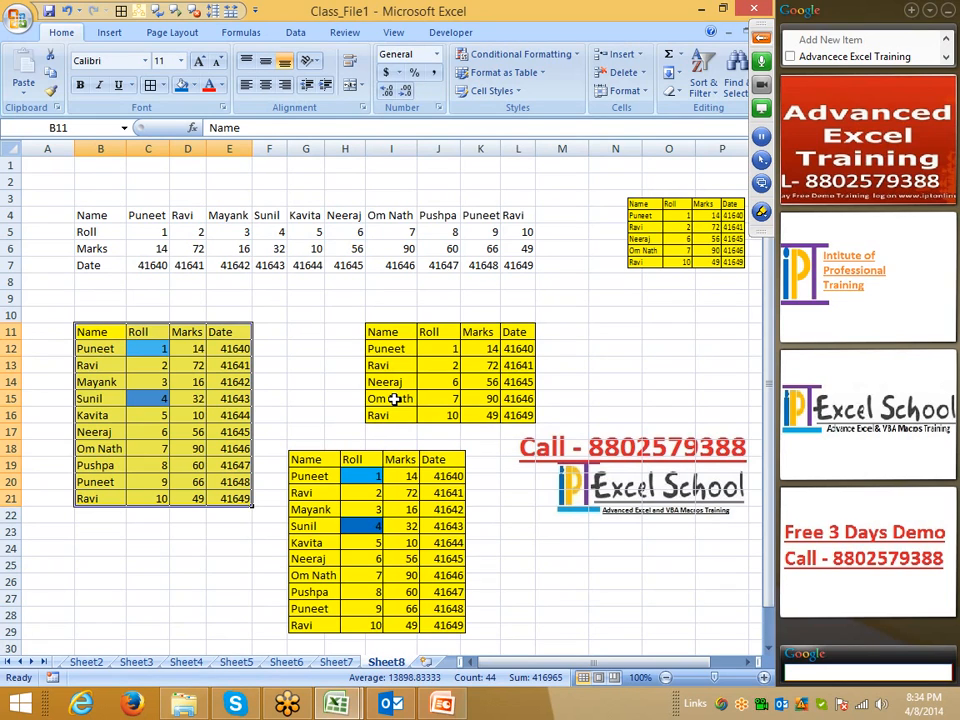
left_click_drag(95, 165, 690, 566)
mouse_move(416, 710)
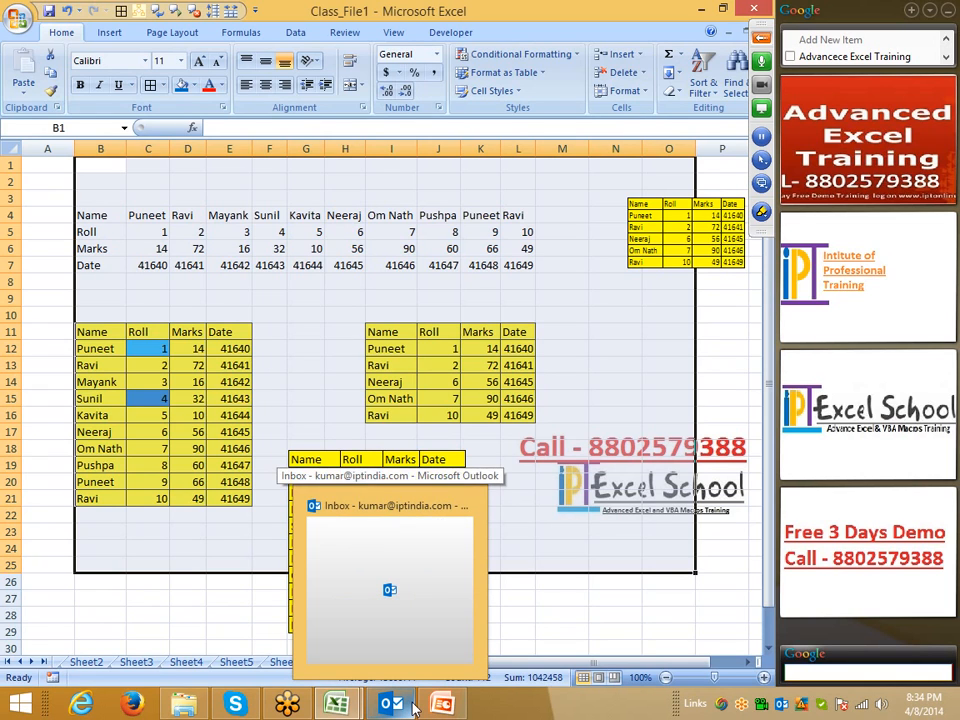
left_click(645, 493)
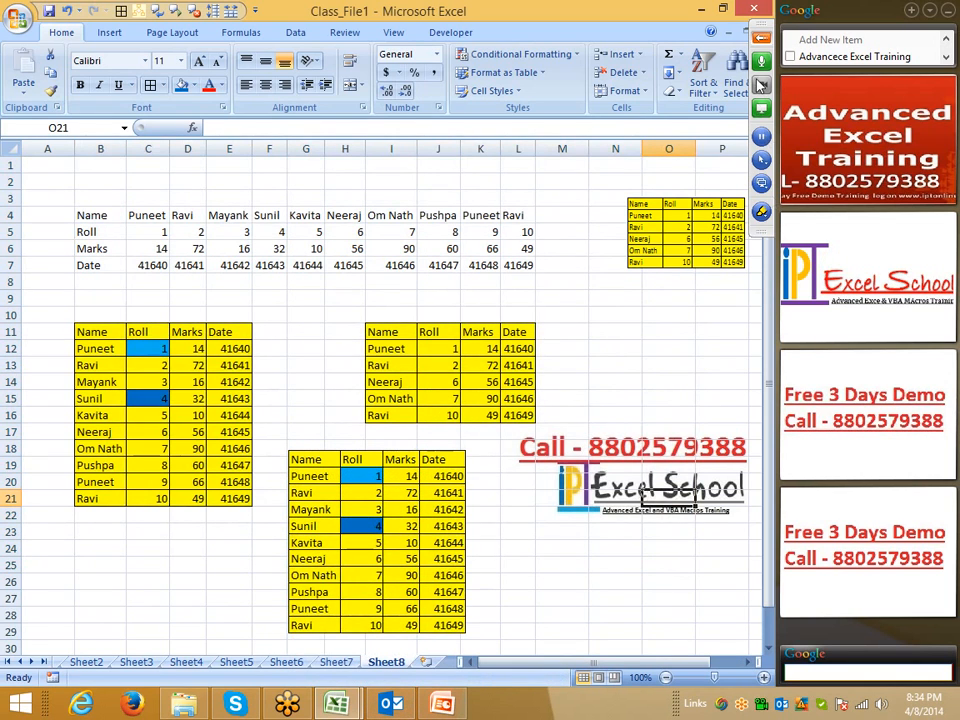
Expand the GoToMeeting control panel and stop recording the session
left_click(761, 37)
left_click(608, 150)
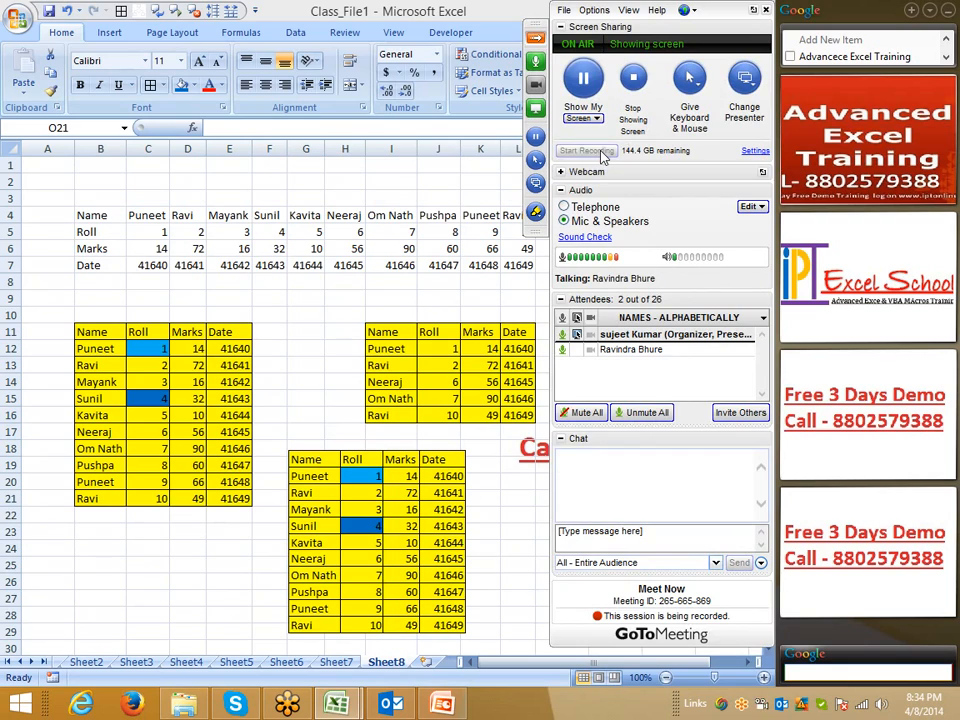